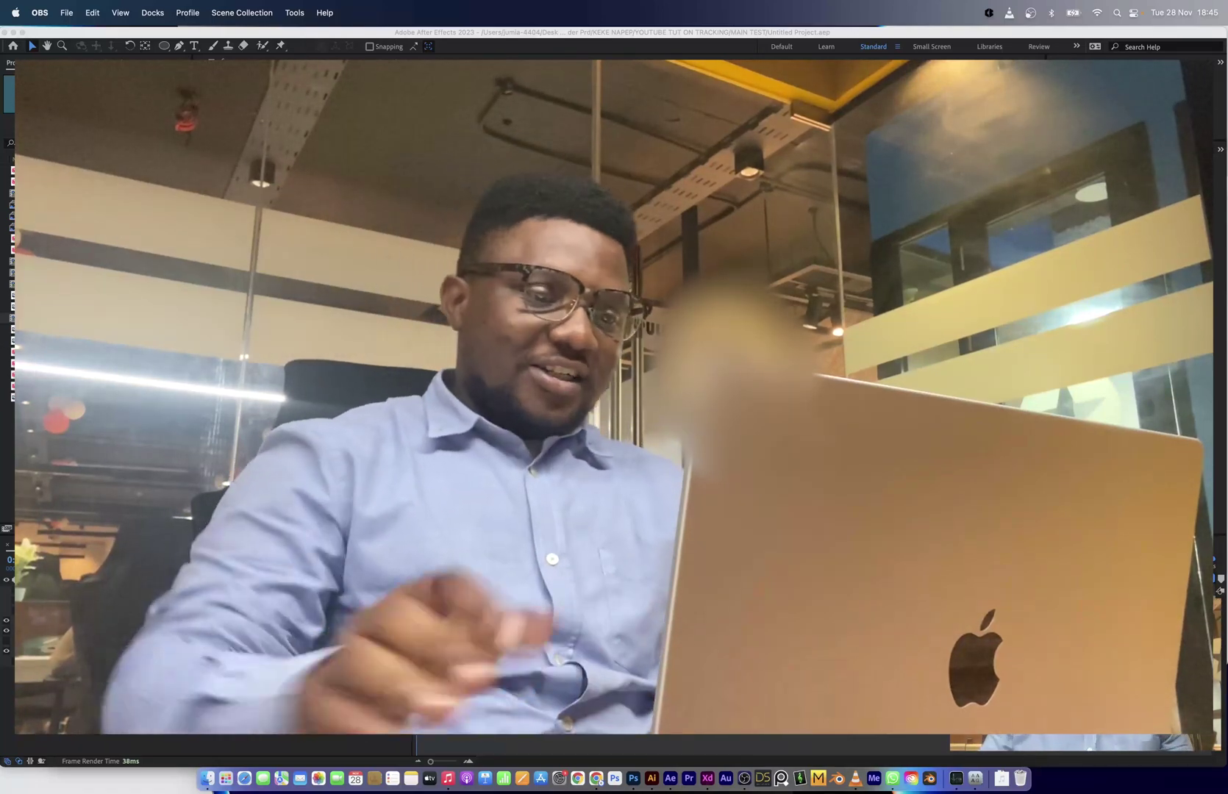
# Stop the preview of the finished composition and create a new, empty project.
pyautogui.click(841, 32)
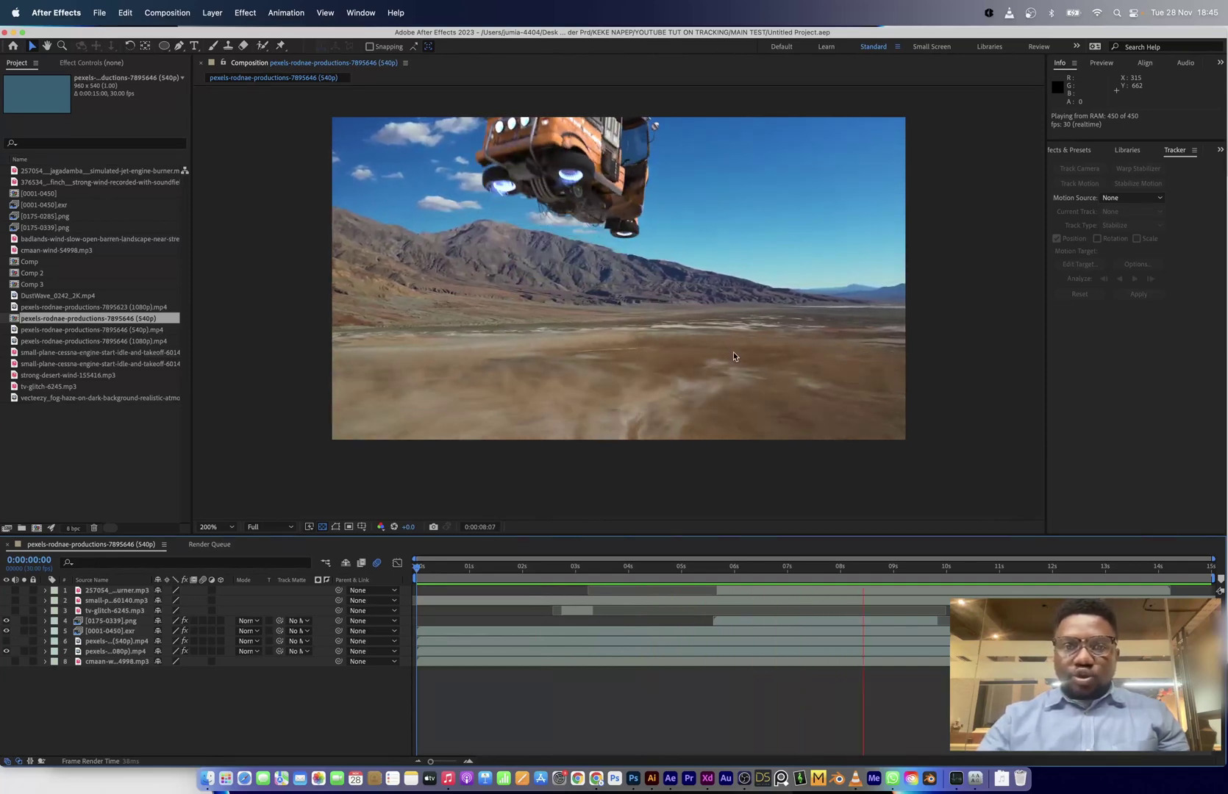
pyautogui.press('space')
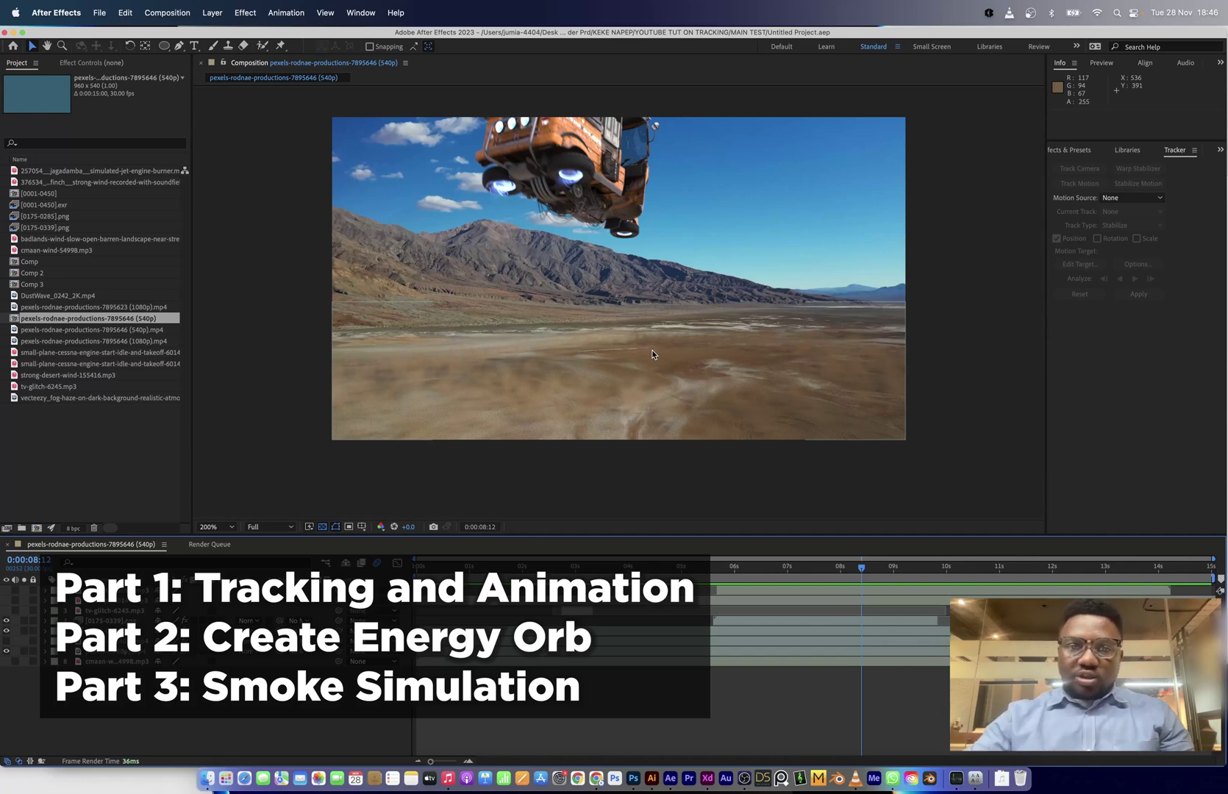
pyautogui.click(99, 12)
pyautogui.moveTo(147, 37)
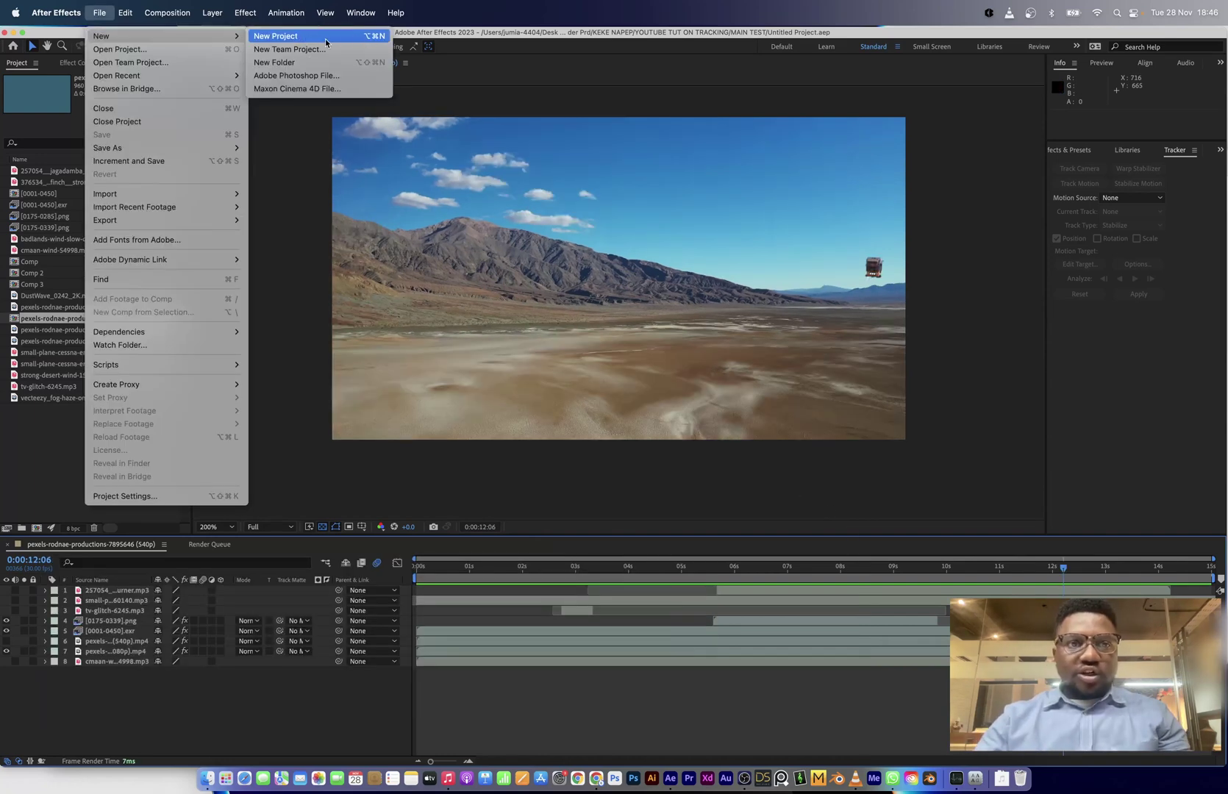
pyautogui.click(322, 40)
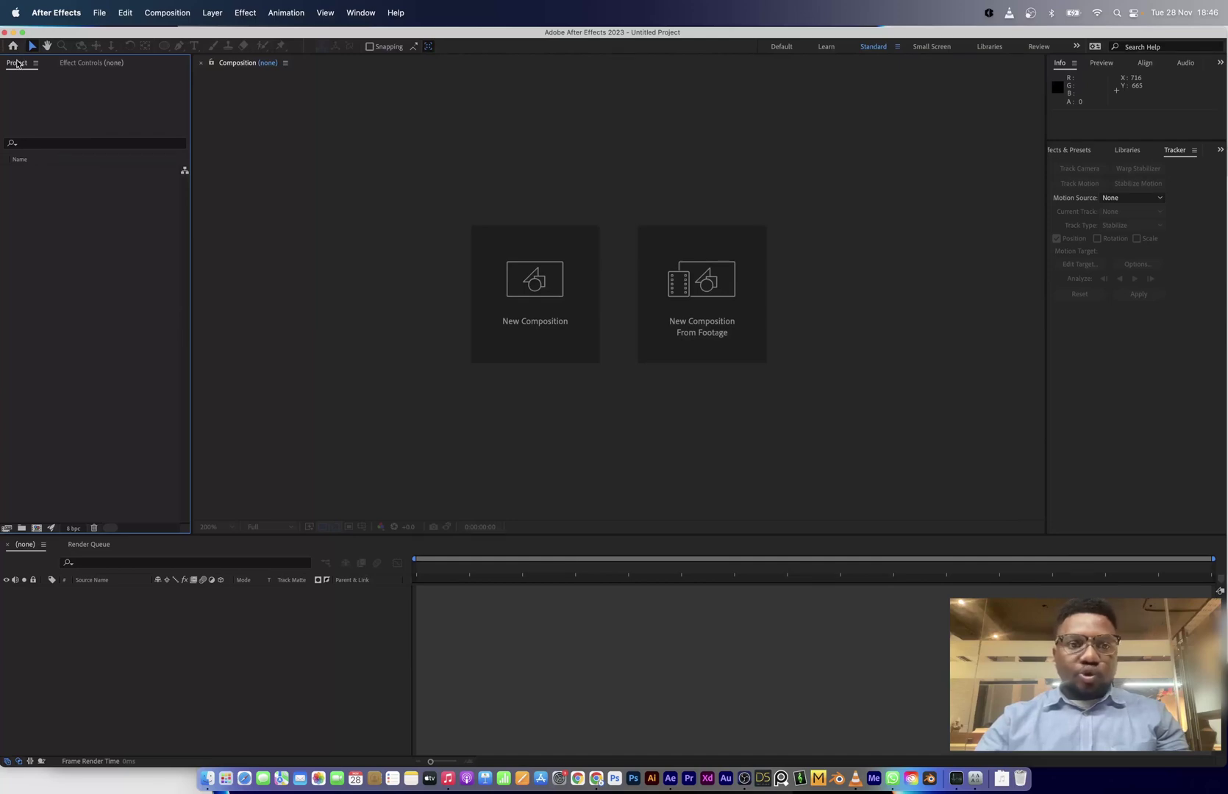
# Switch to the browser and review the download sizes offered for the Pexels desert drone footage.
pyautogui.hotkey('ctrl', 'Right')
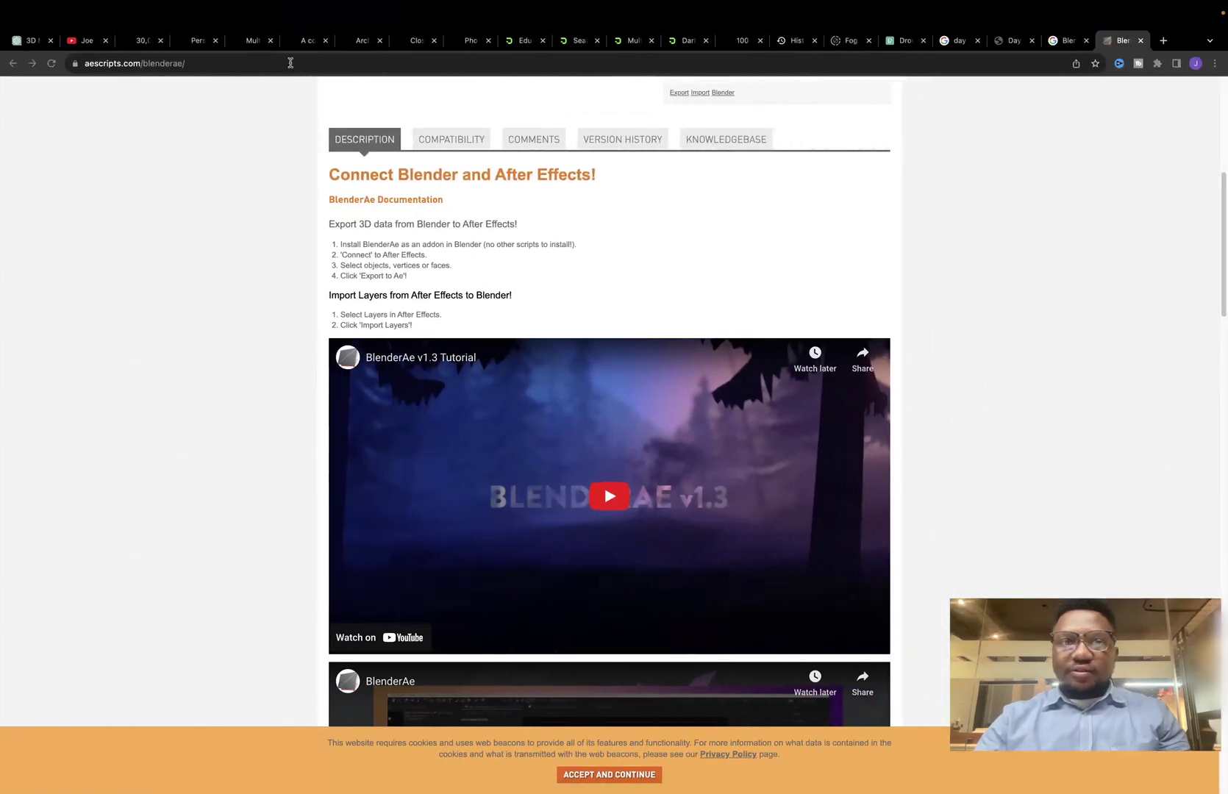
pyautogui.click(898, 40)
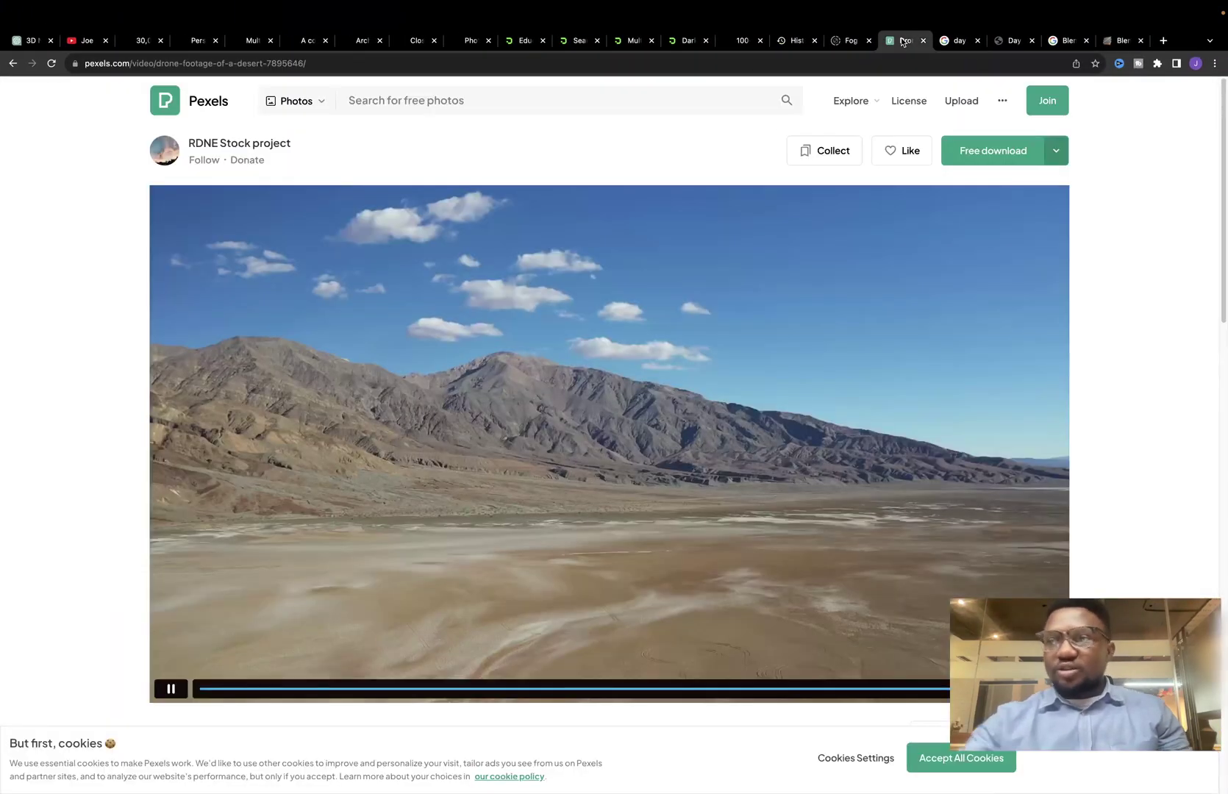
pyautogui.click(1054, 150)
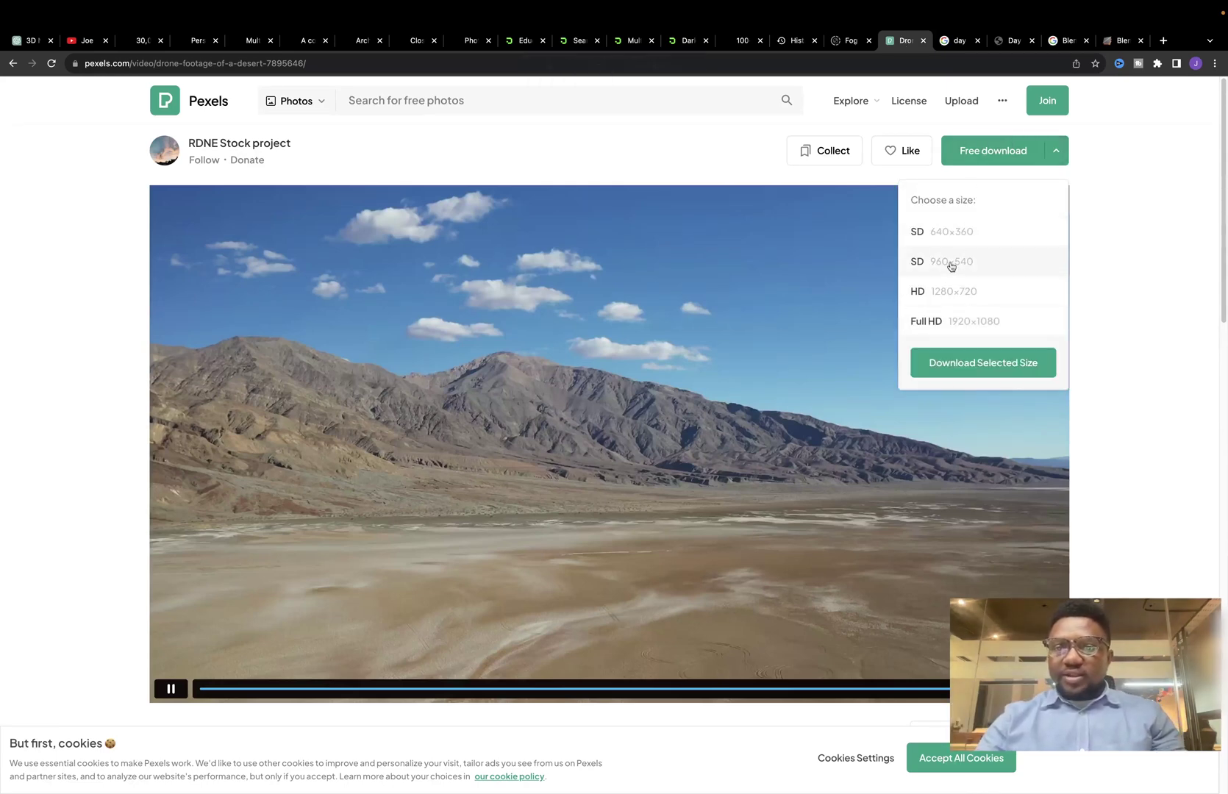
pyautogui.click(507, 156)
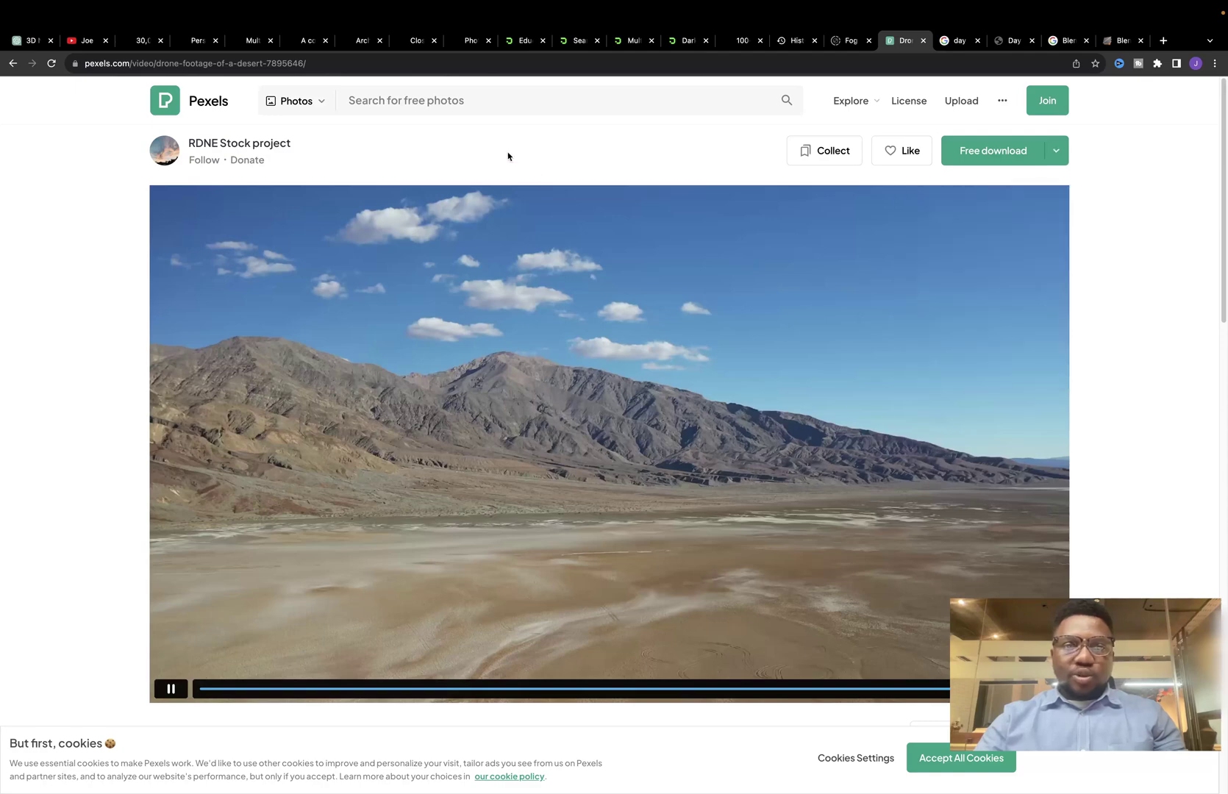
pyautogui.hotkey('ctrl', 'Left')
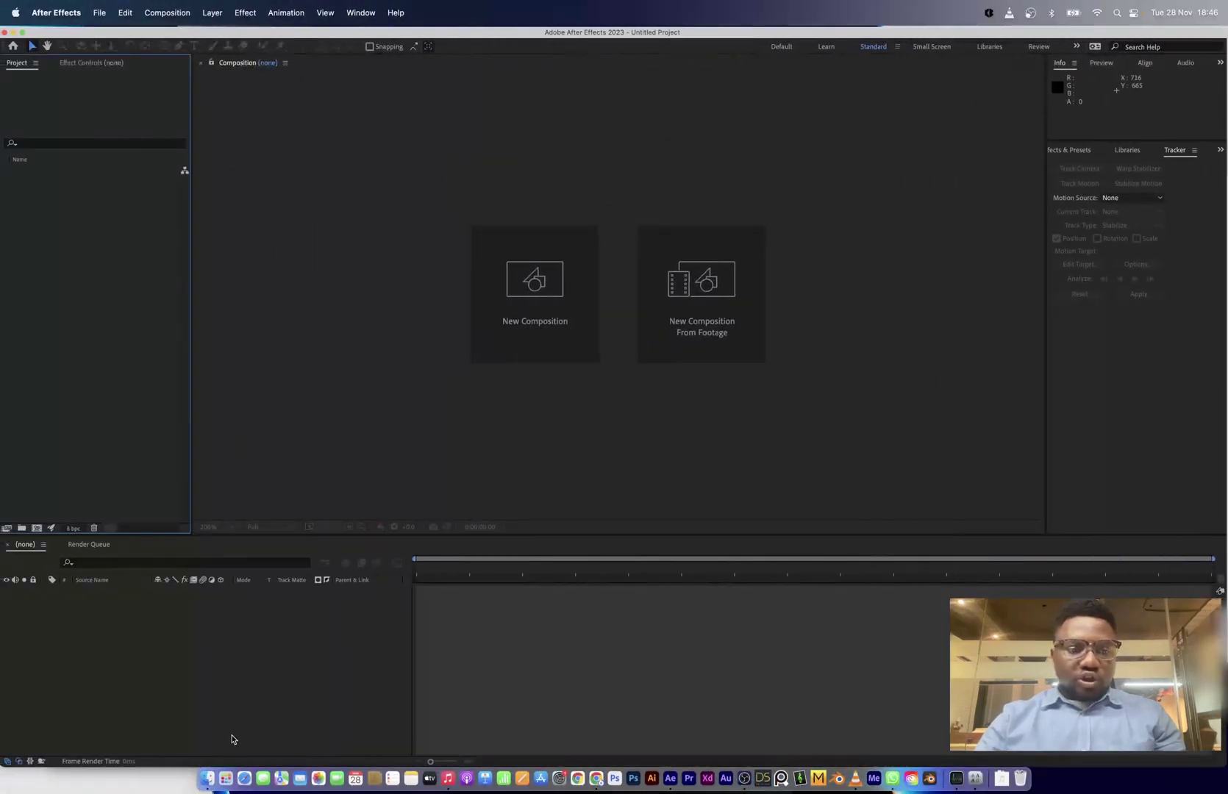
pyautogui.click(210, 777)
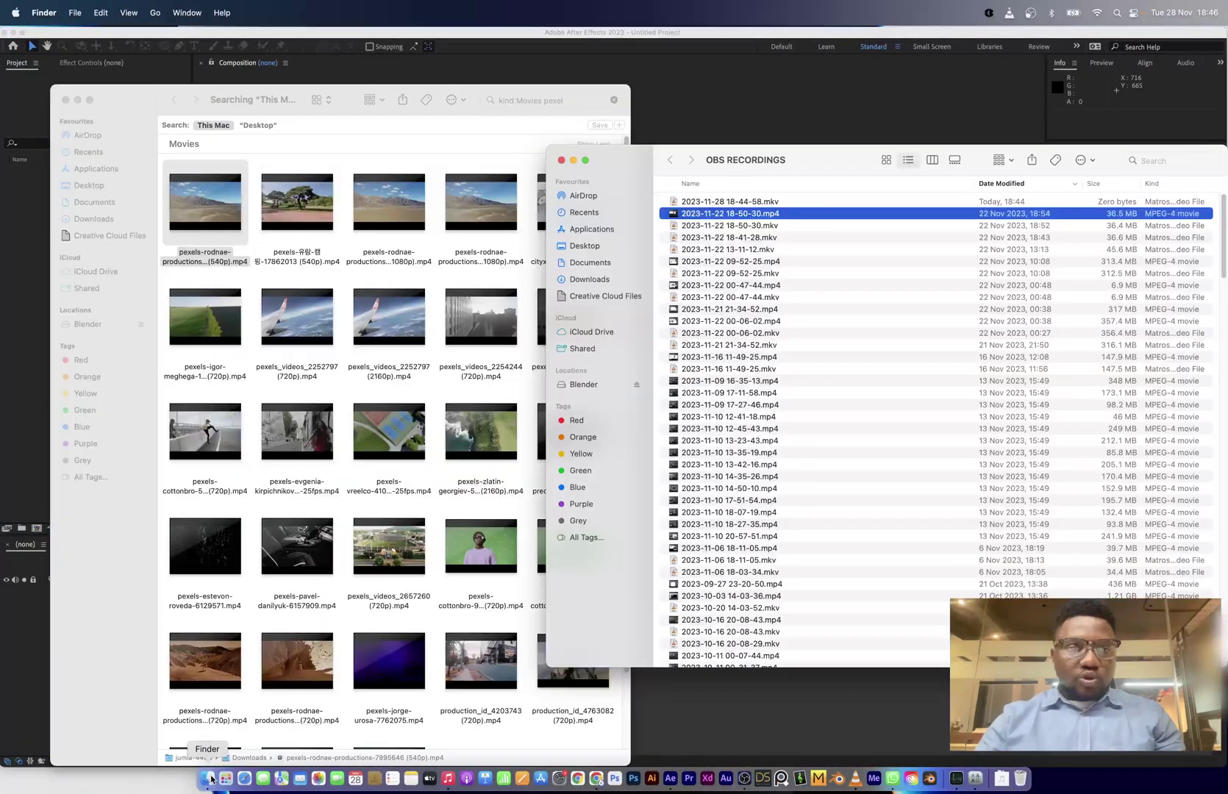
pyautogui.click(562, 160)
pyautogui.moveTo(616, 236); pyautogui.dragTo(86, 240)
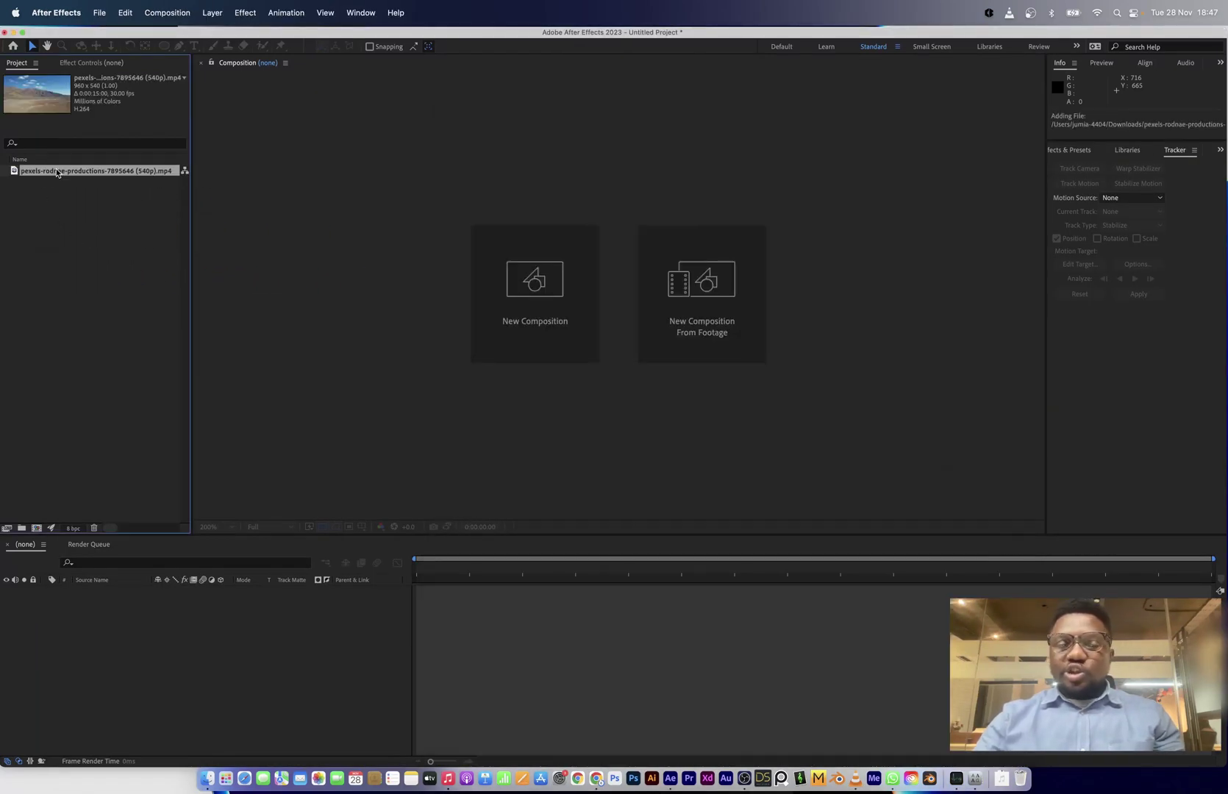
# Create a composition from the imported desert clip and start 3D camera tracking on it.
pyautogui.moveTo(57, 170); pyautogui.dragTo(117, 650)
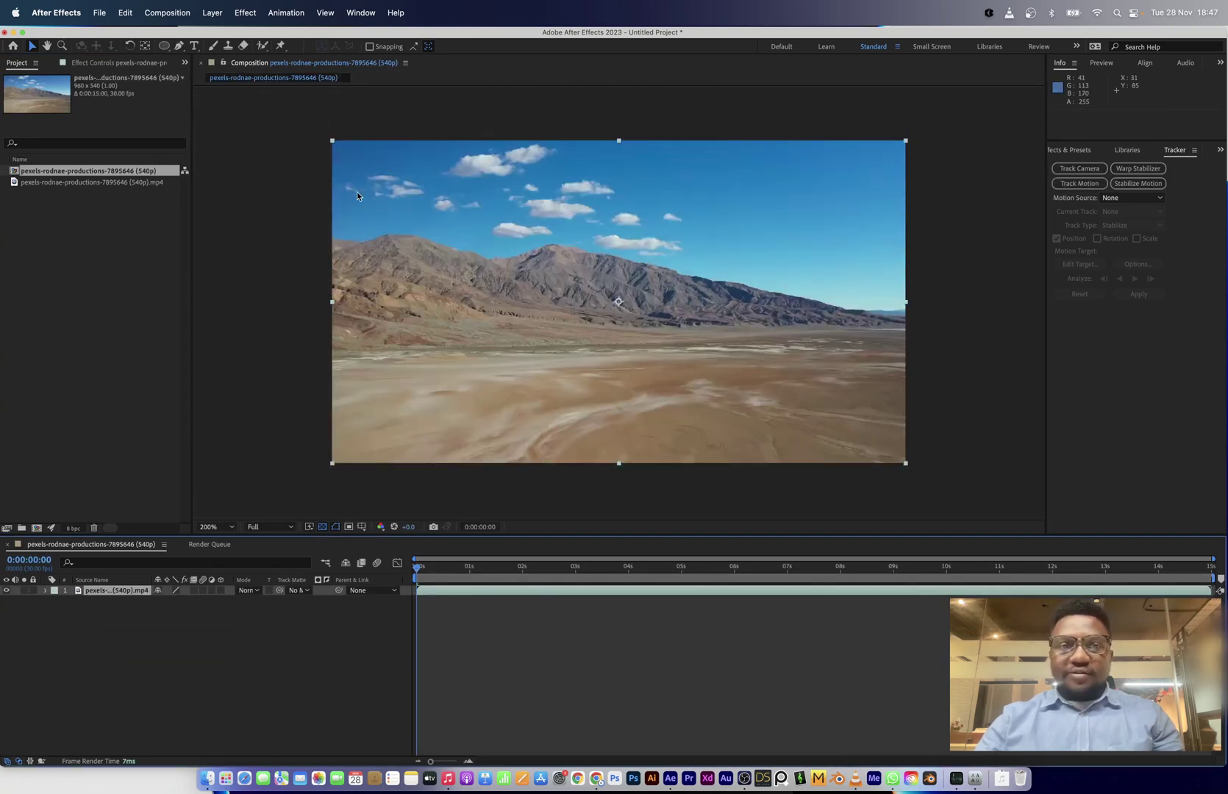
pyautogui.click(361, 13)
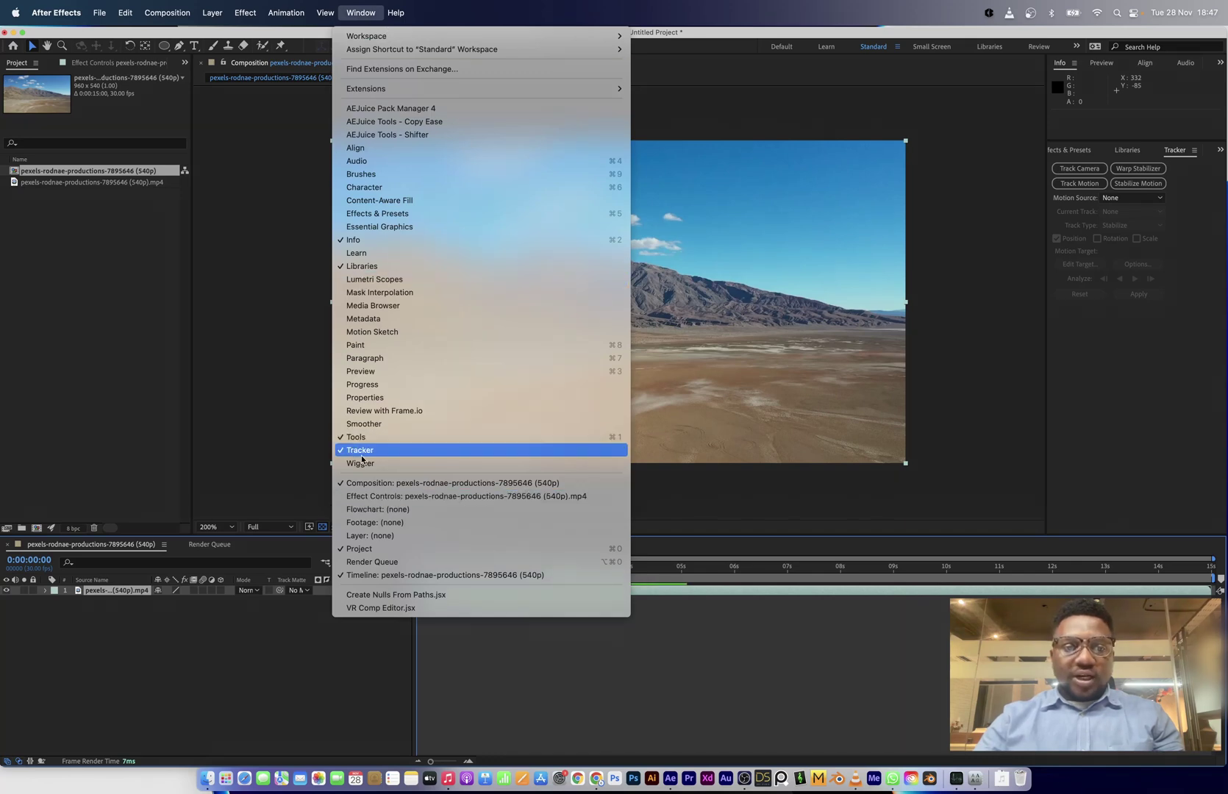
pyautogui.click(1082, 171)
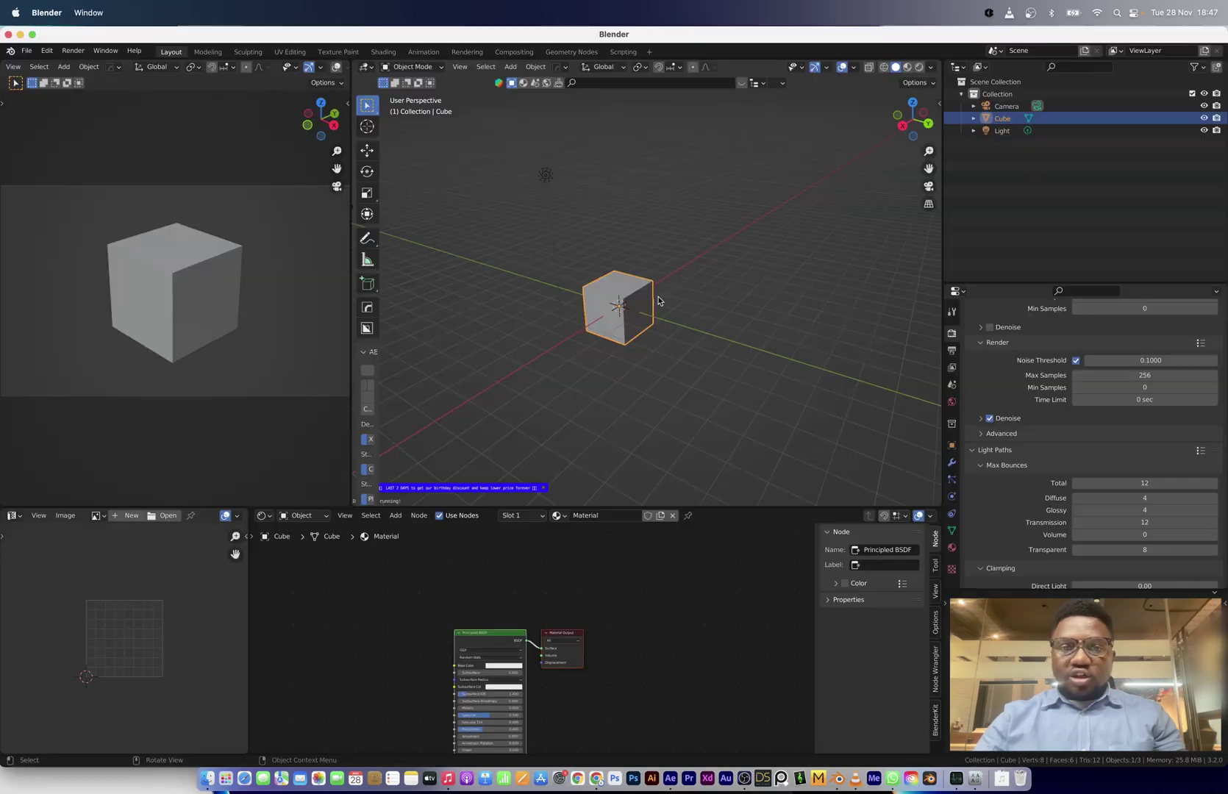
# Switch to Blender, delete the default scene objects and display the BlenderAe add-on settings in the 3D viewport.
pyautogui.scroll(-3, 635, 295)
pyautogui.scroll(3, 635, 295)
pyautogui.press('Delete')
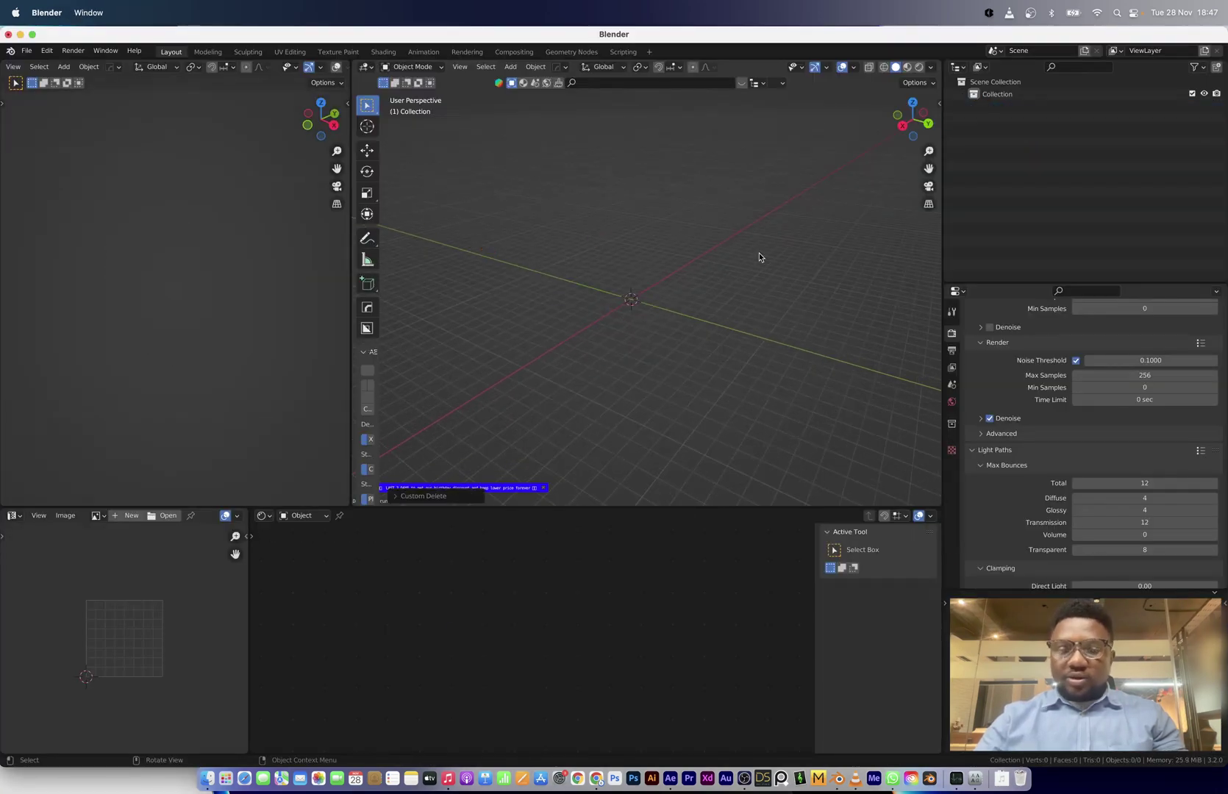
pyautogui.press('n')
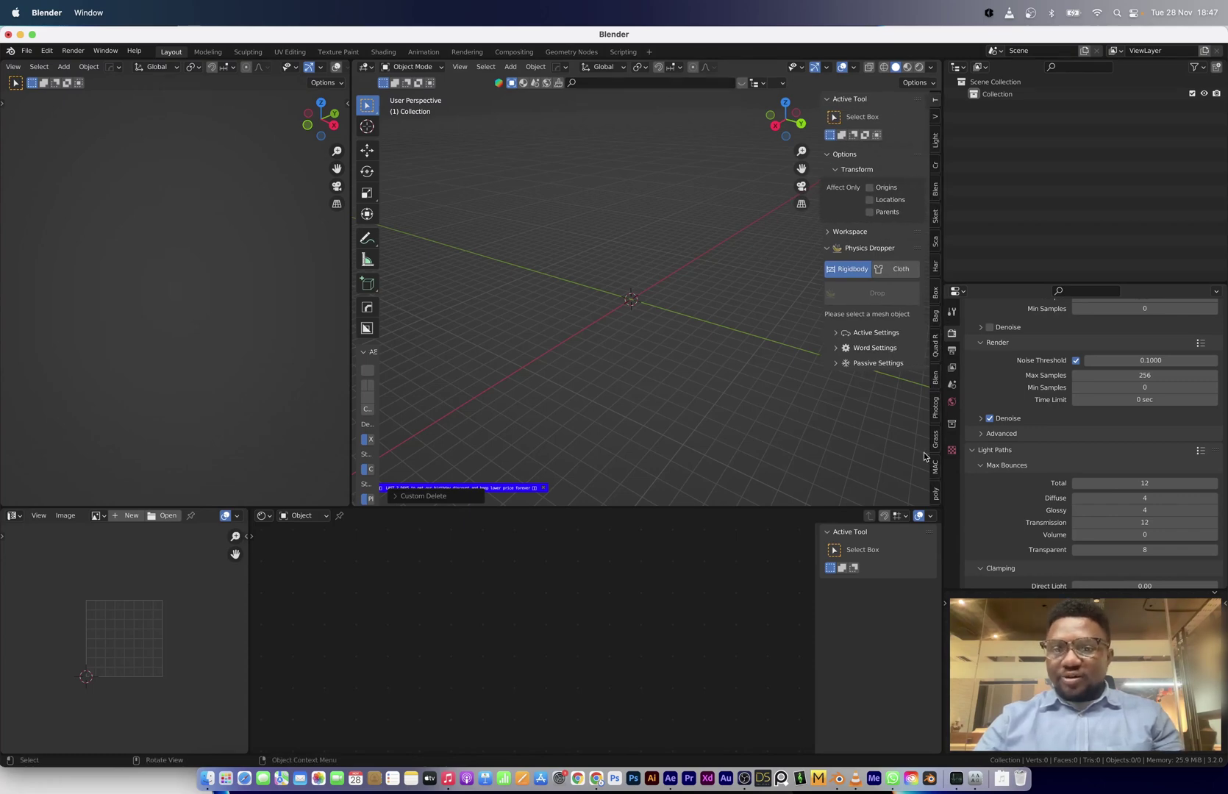
pyautogui.click(935, 378)
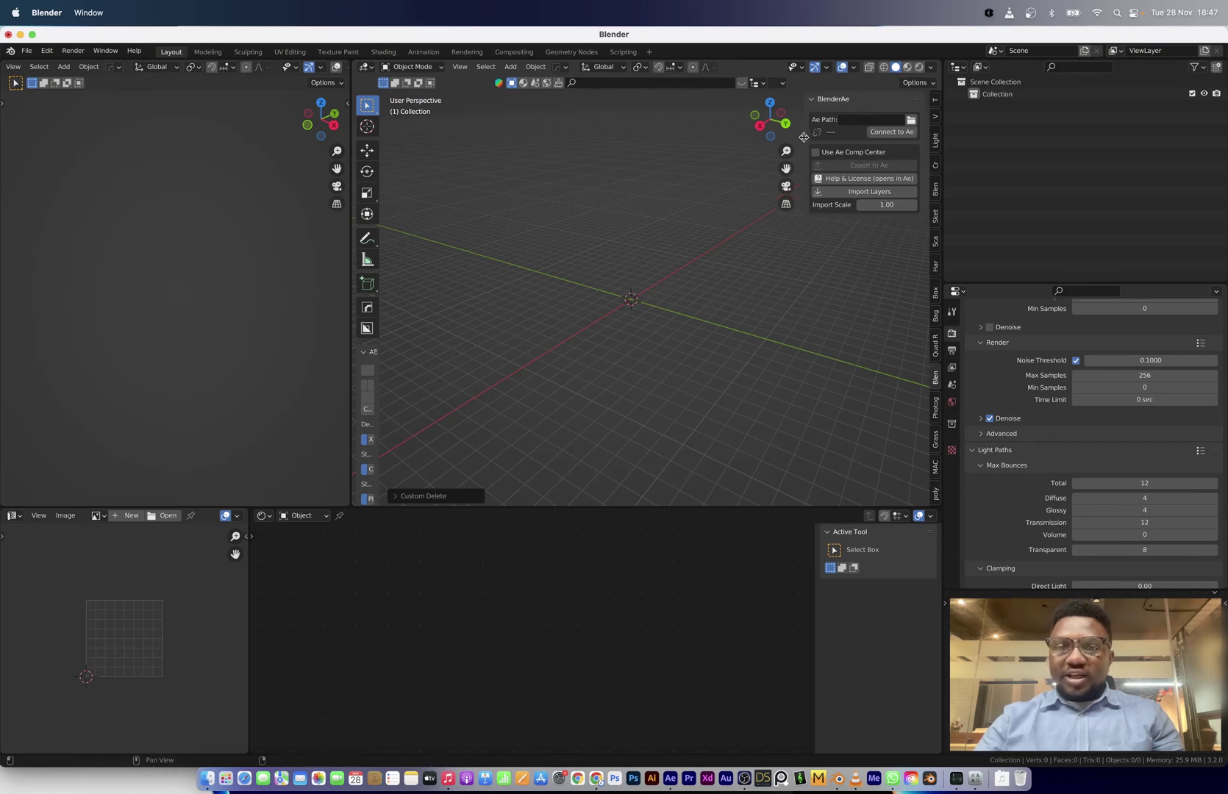
pyautogui.moveTo(381, 411); pyautogui.dragTo(460, 411)
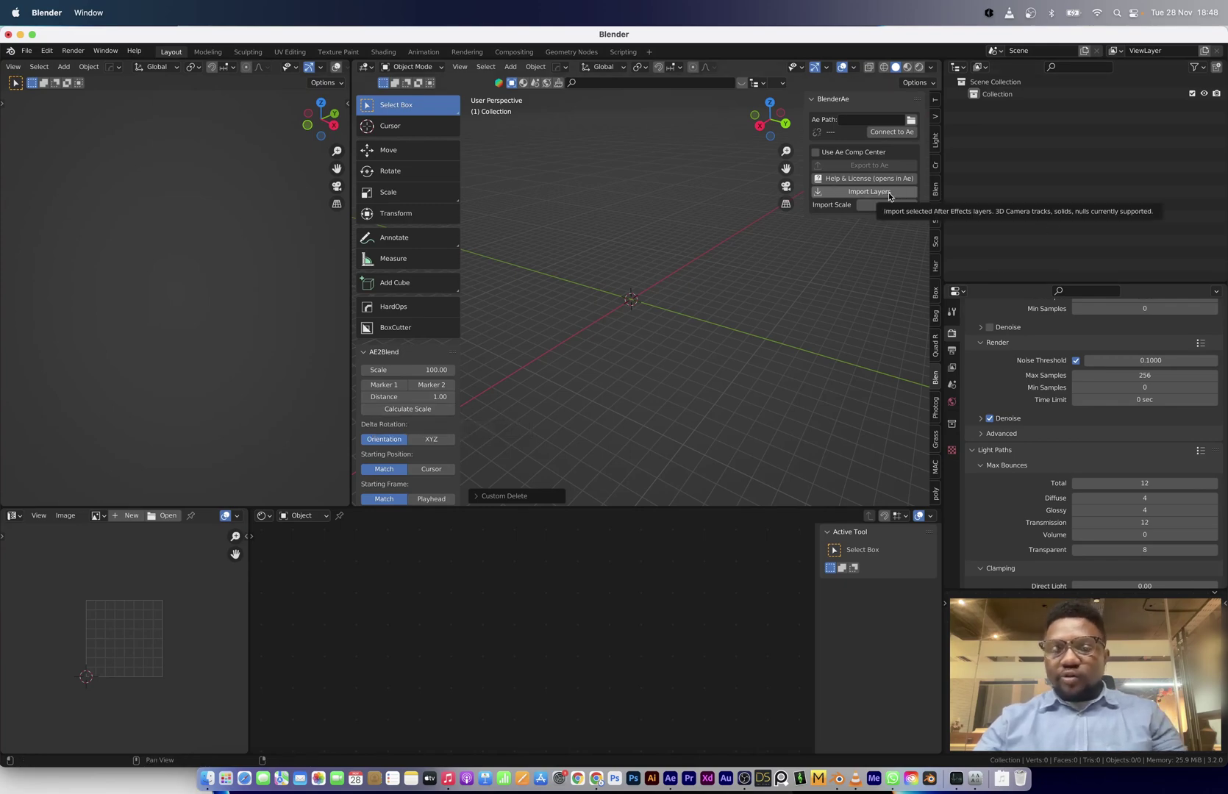
# Switch to After Effects, expand the 3D Camera Tracker's Advanced settings and set the target size to about 1027%.
pyautogui.hotkey('ctrl', 'Up')
pyautogui.click(735, 191)
pyautogui.click(15, 190)
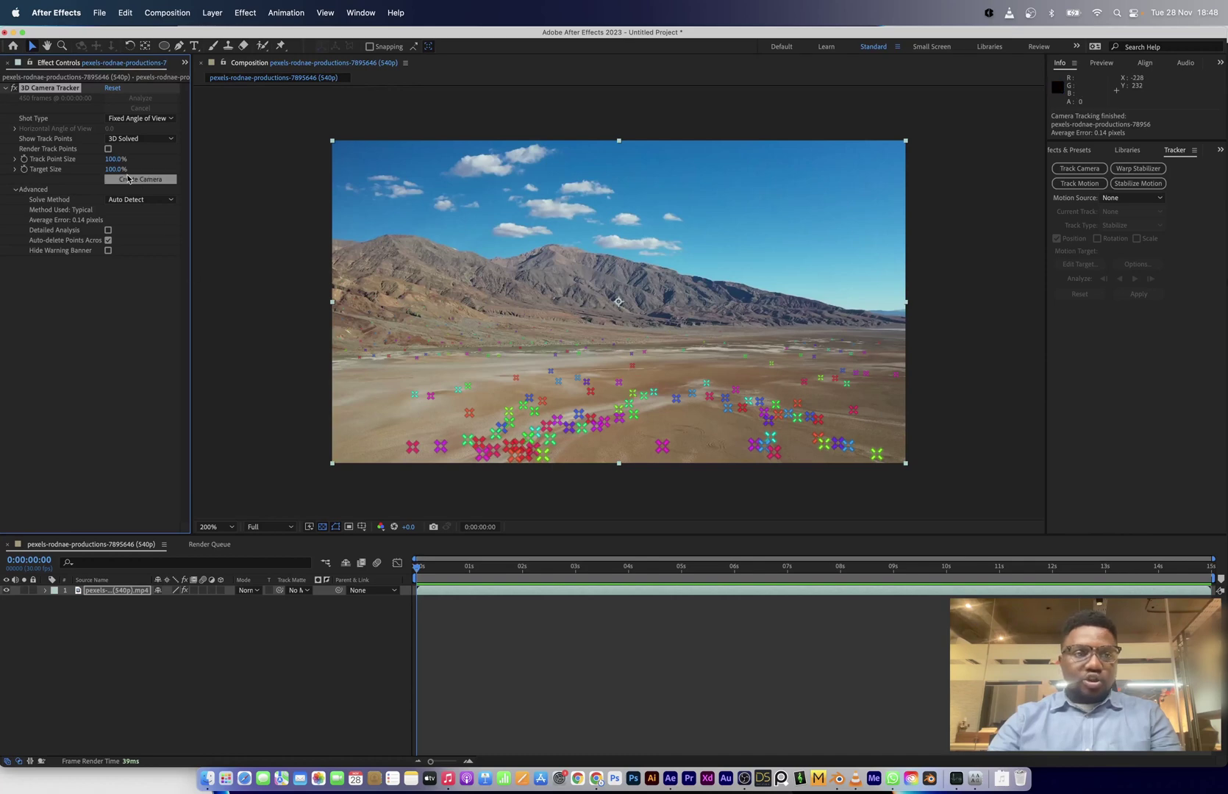
pyautogui.moveTo(116, 170); pyautogui.dragTo(579, 215)
pyautogui.moveTo(712, 224); pyautogui.dragTo(723, 225)
pyautogui.moveTo(678, 356)
pyautogui.mouseDown()
pyautogui.moveTo(571, 419)
pyautogui.moveTo(677, 360)
pyautogui.mouseUp()
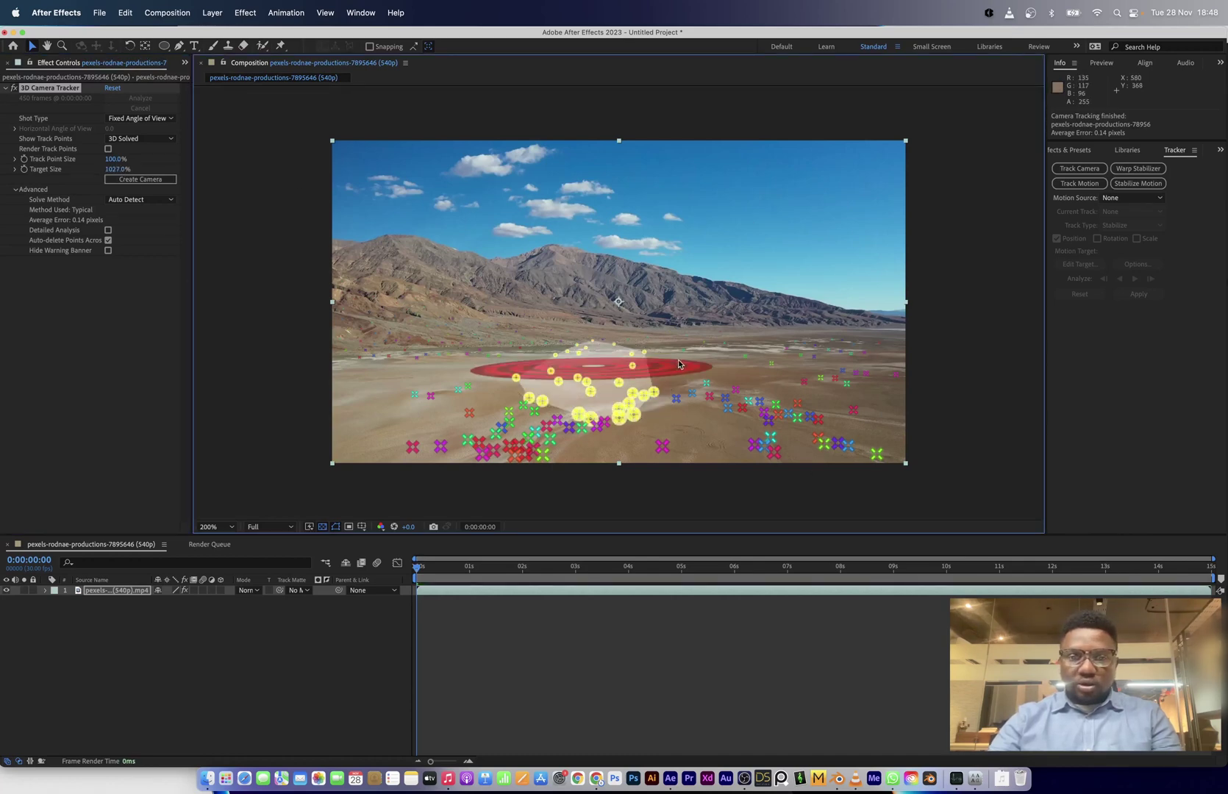
# Set the ground plane and origin from the track points on the desert floor and create a solid and camera there.
pyautogui.rightClick(595, 375)
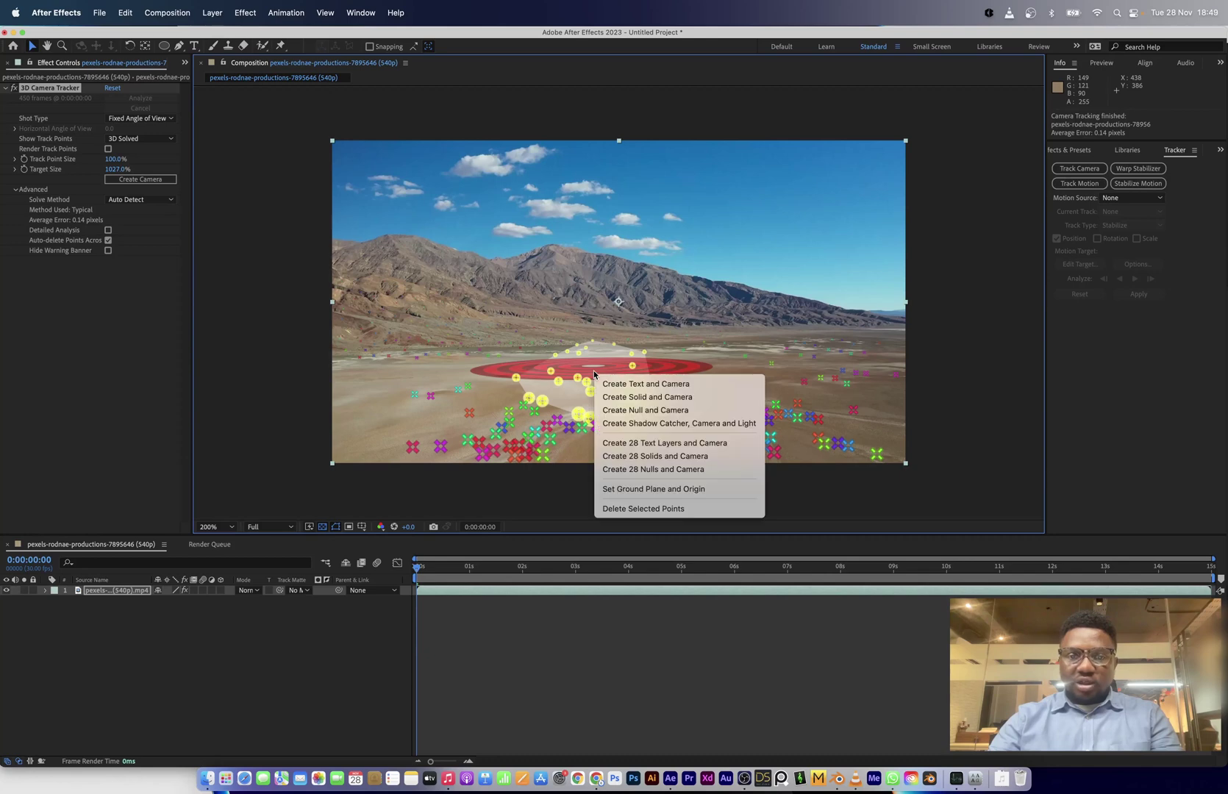
pyautogui.click(636, 491)
pyautogui.rightClick(599, 370)
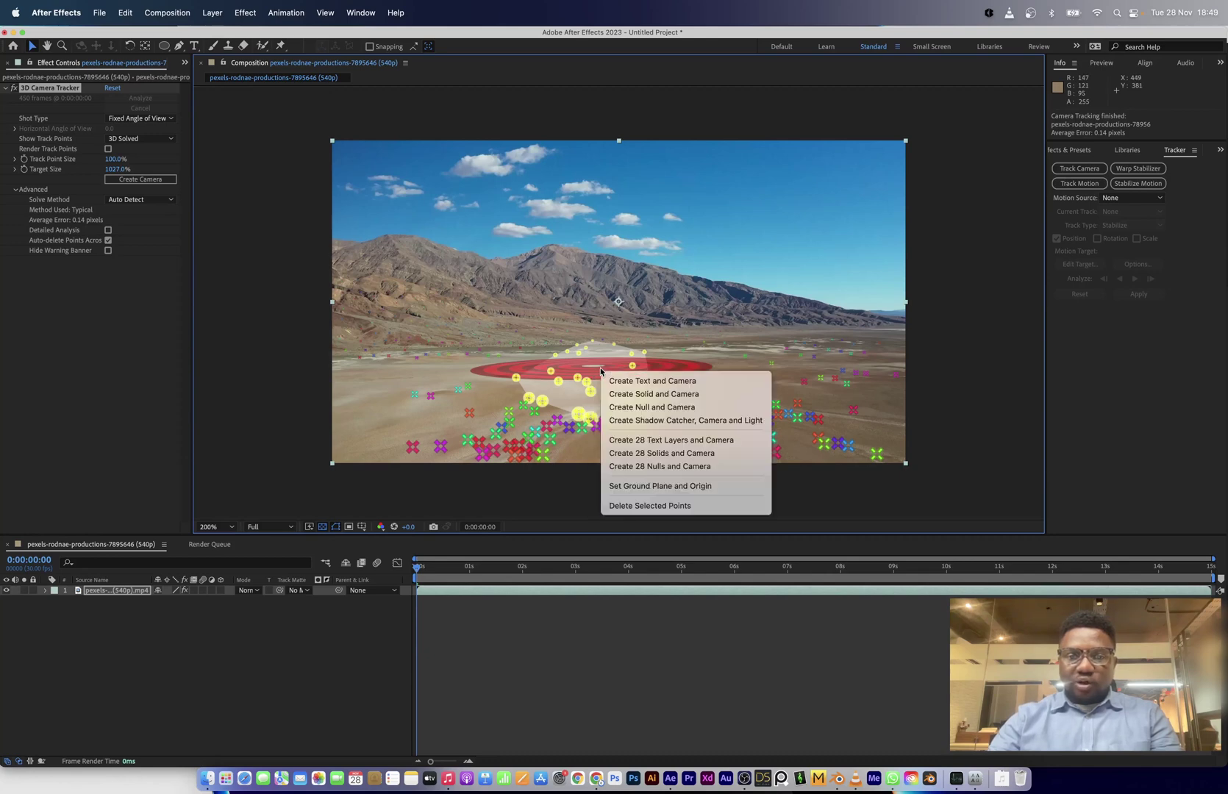
pyautogui.click(651, 394)
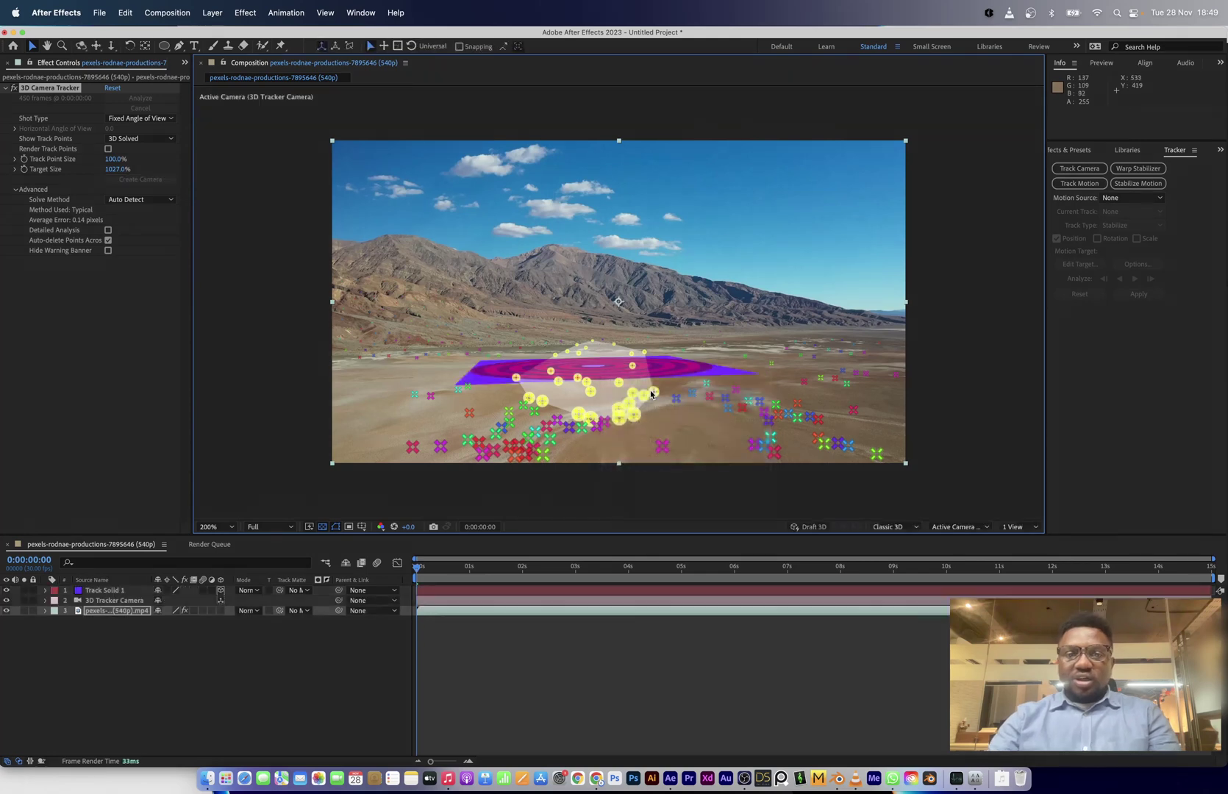
pyautogui.click(110, 601)
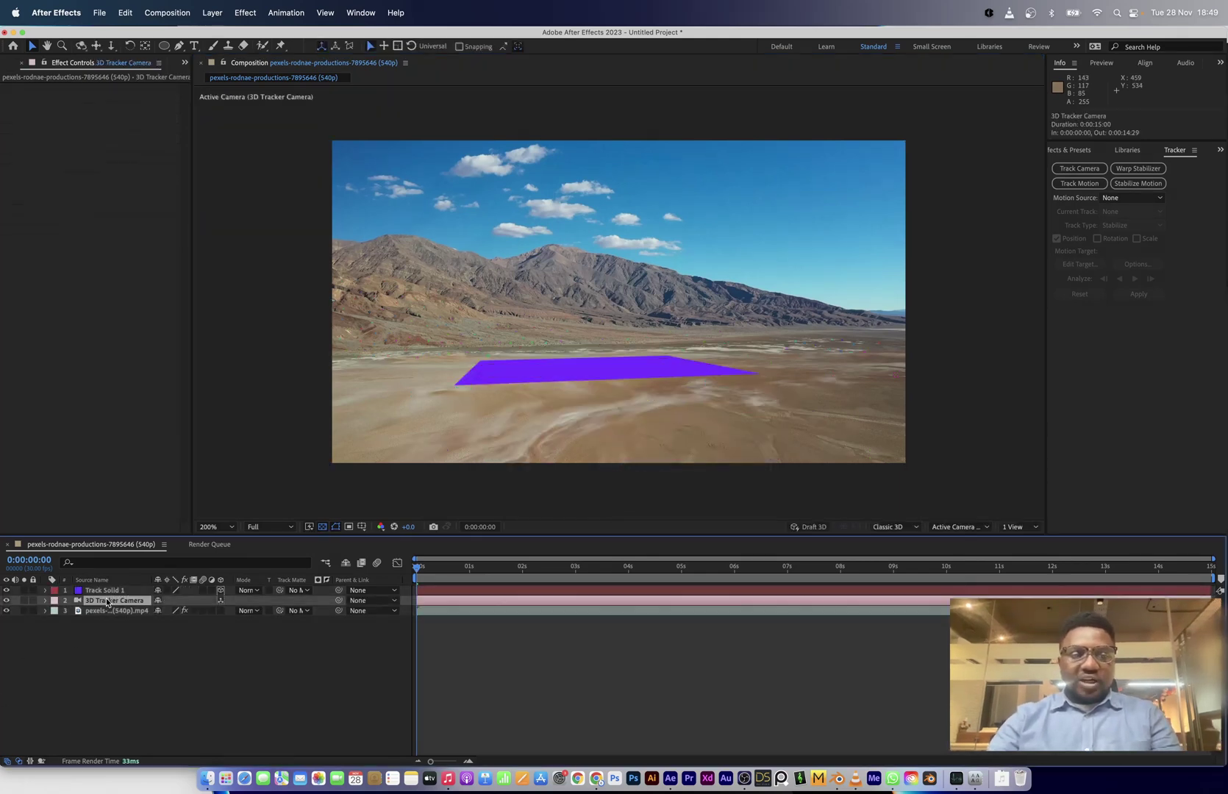
pyautogui.click(110, 591)
pyautogui.click(110, 602)
pyautogui.click(107, 594)
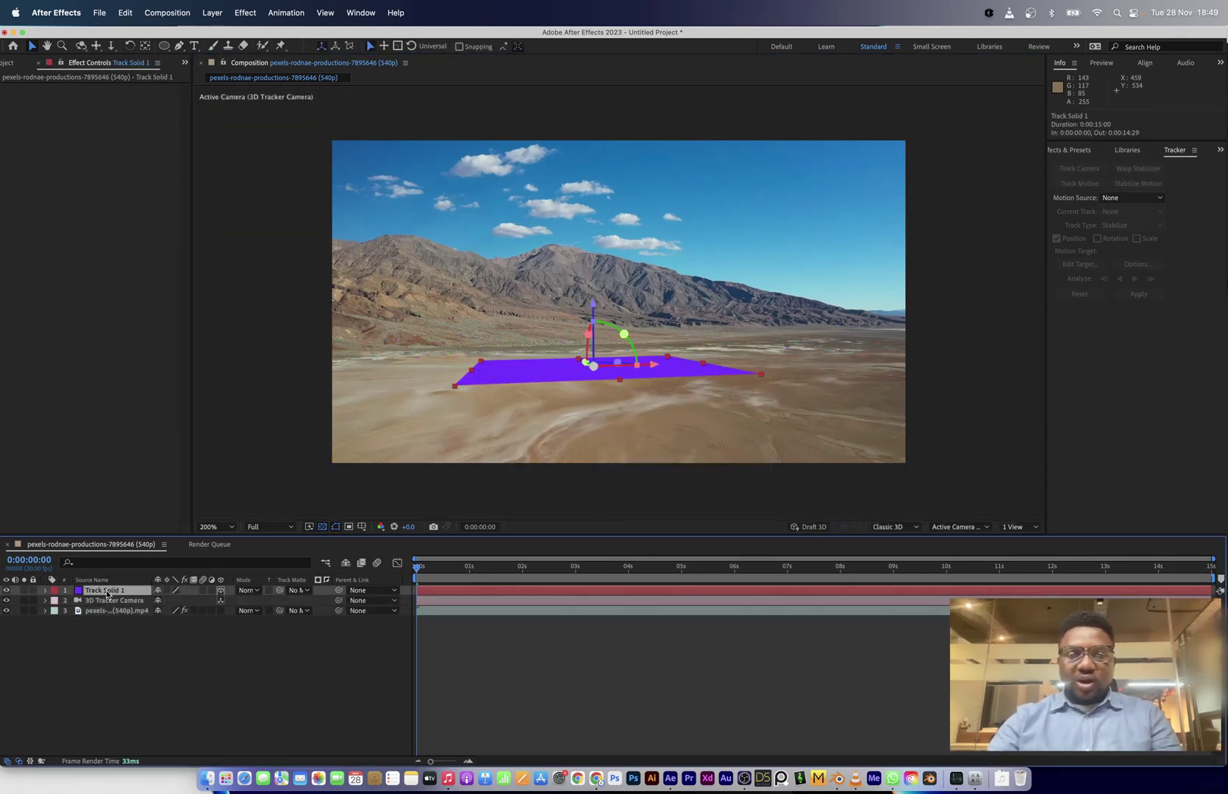
pyautogui.click(99, 601)
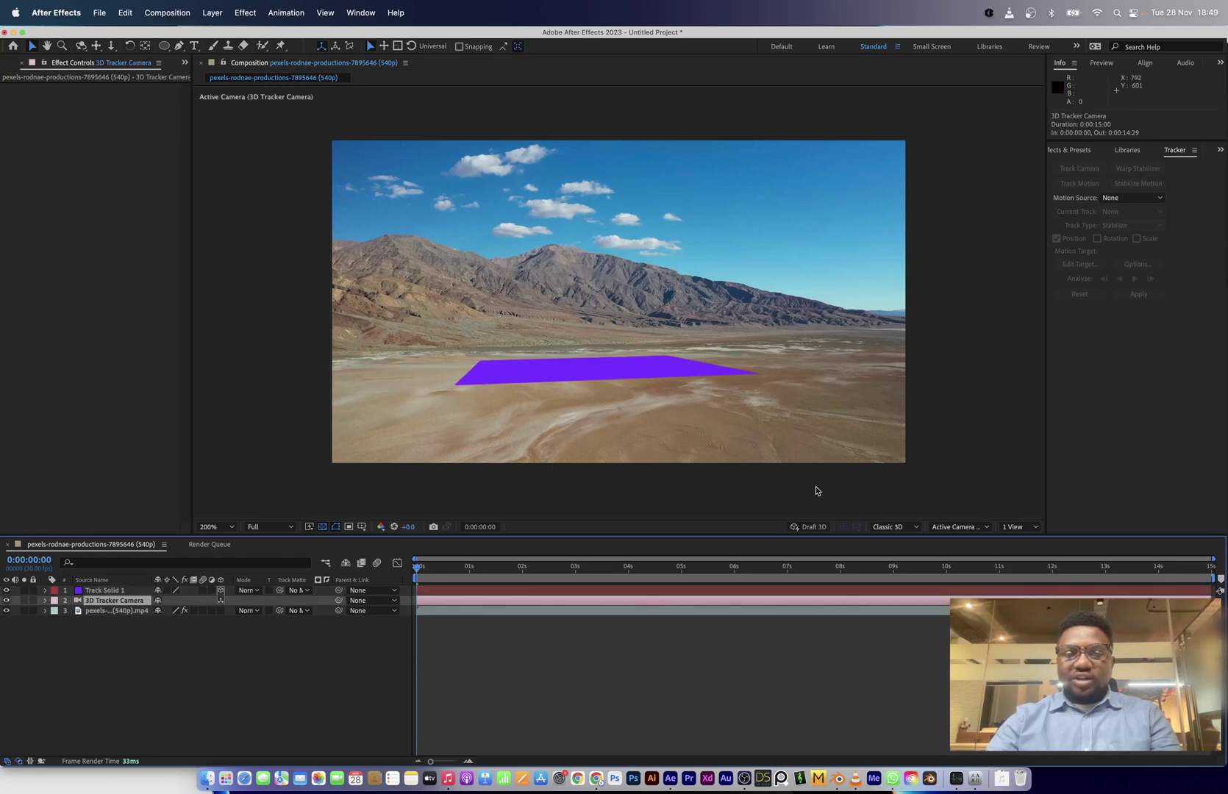
# At 0:00:14:02, rotate Track Solid 1 to a Z orientation of about 327.6° and scale it to about 80228%, 1361%, 578%.
pyautogui.click(103, 594)
pyautogui.moveTo(467, 568); pyautogui.dragTo(1163, 583)
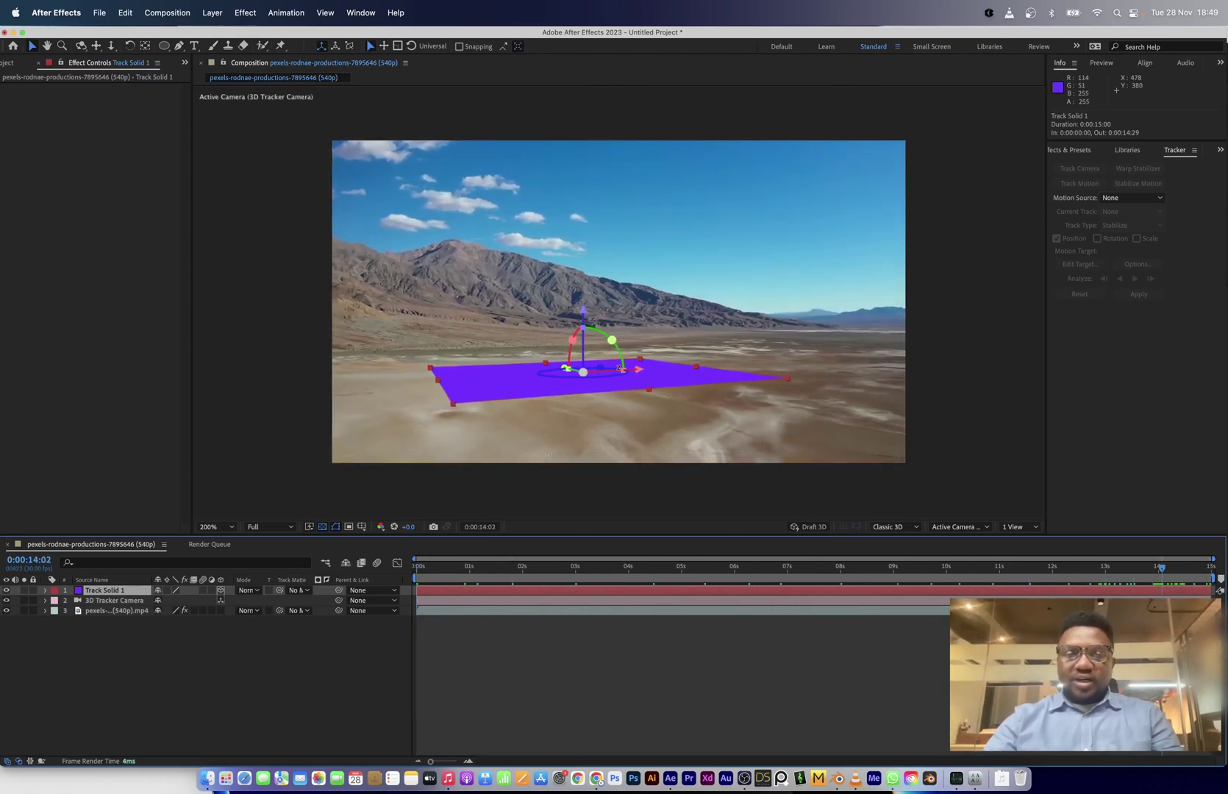
pyautogui.moveTo(619, 367); pyautogui.dragTo(577, 368)
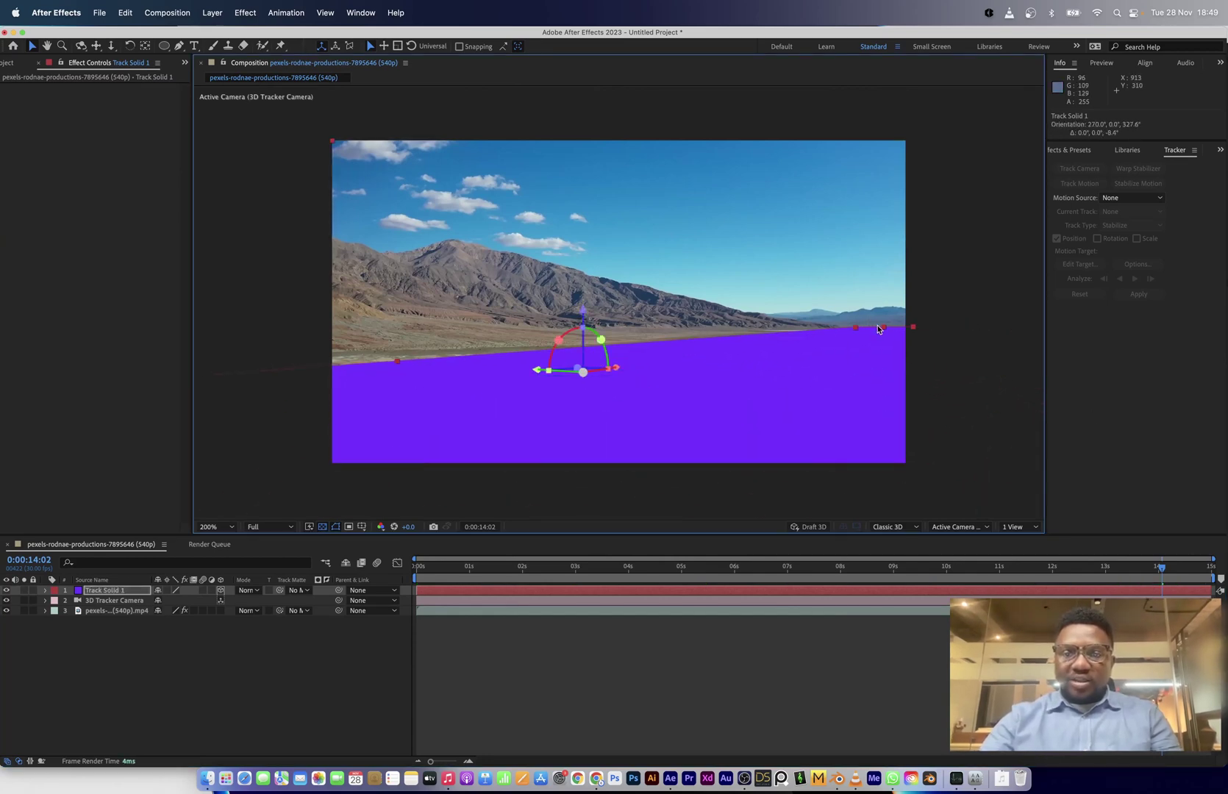
pyautogui.moveTo(879, 328); pyautogui.dragTo(884, 326)
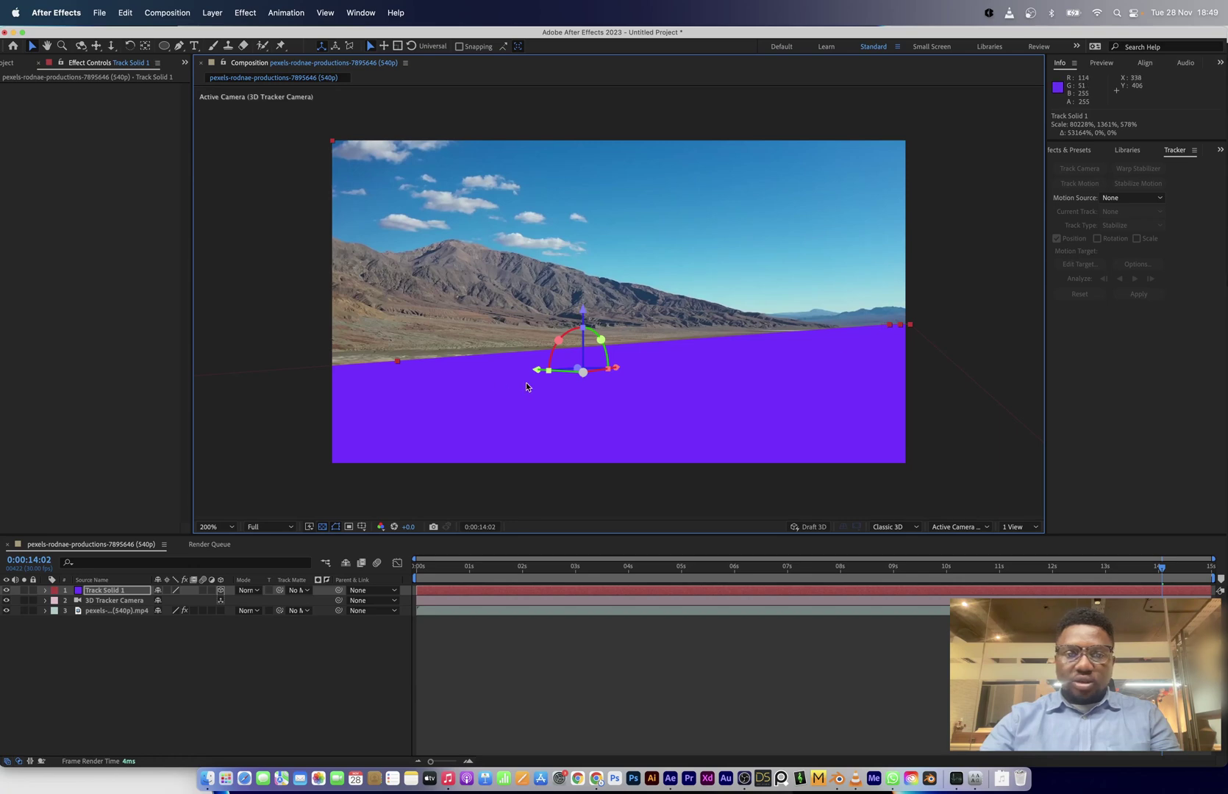
# Select both the 3D Tracker Camera and Track Solid 1 layers, then switch to Blender and narrow the viewport's tool strip.
pyautogui.click(110, 602)
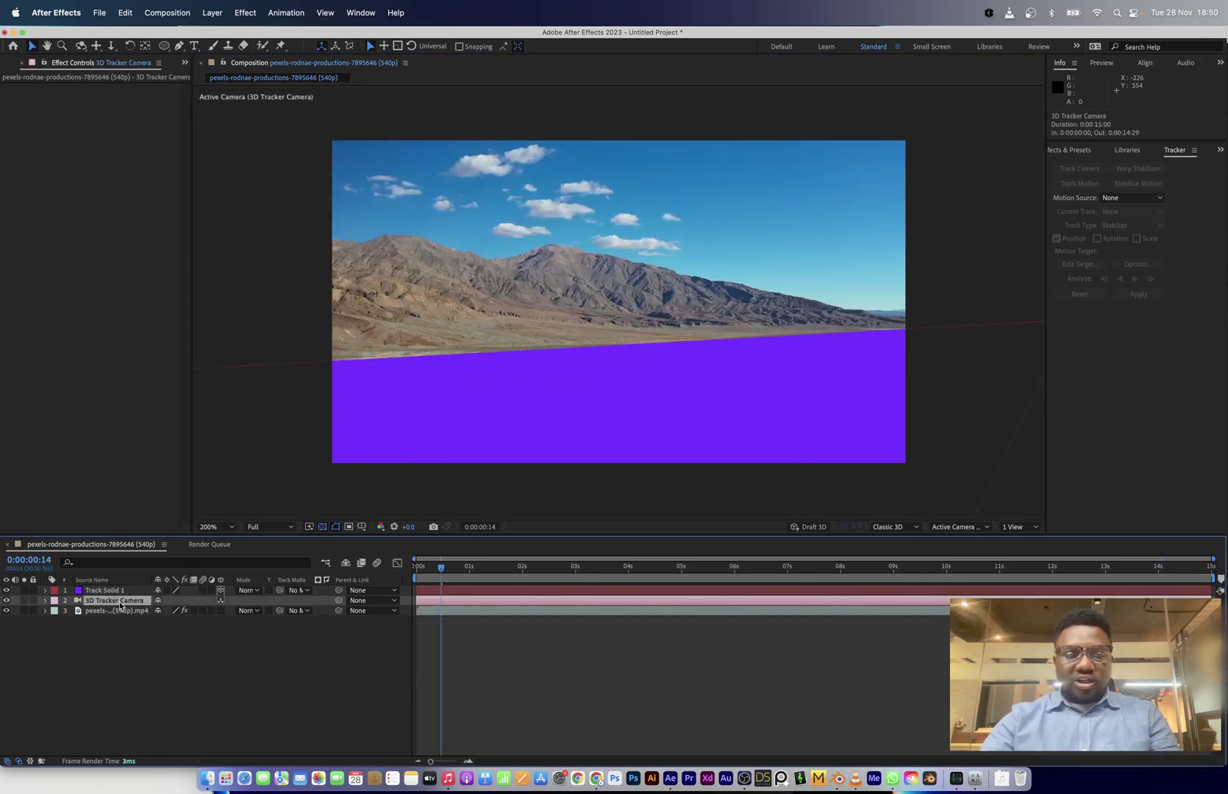
pyautogui.keyDown('shift'); pyautogui.click(117, 592); pyautogui.keyUp('shift')
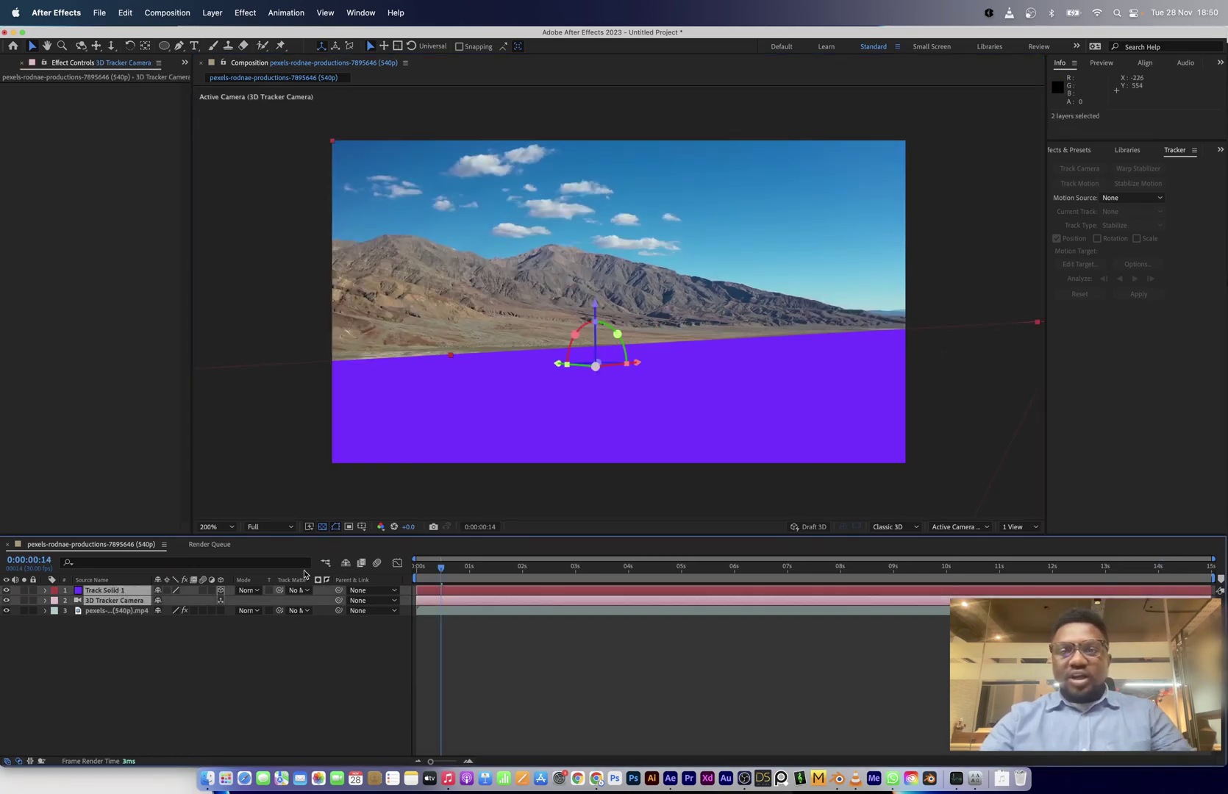
pyautogui.hotkey('ctrl', 'Up')
pyautogui.click(554, 537)
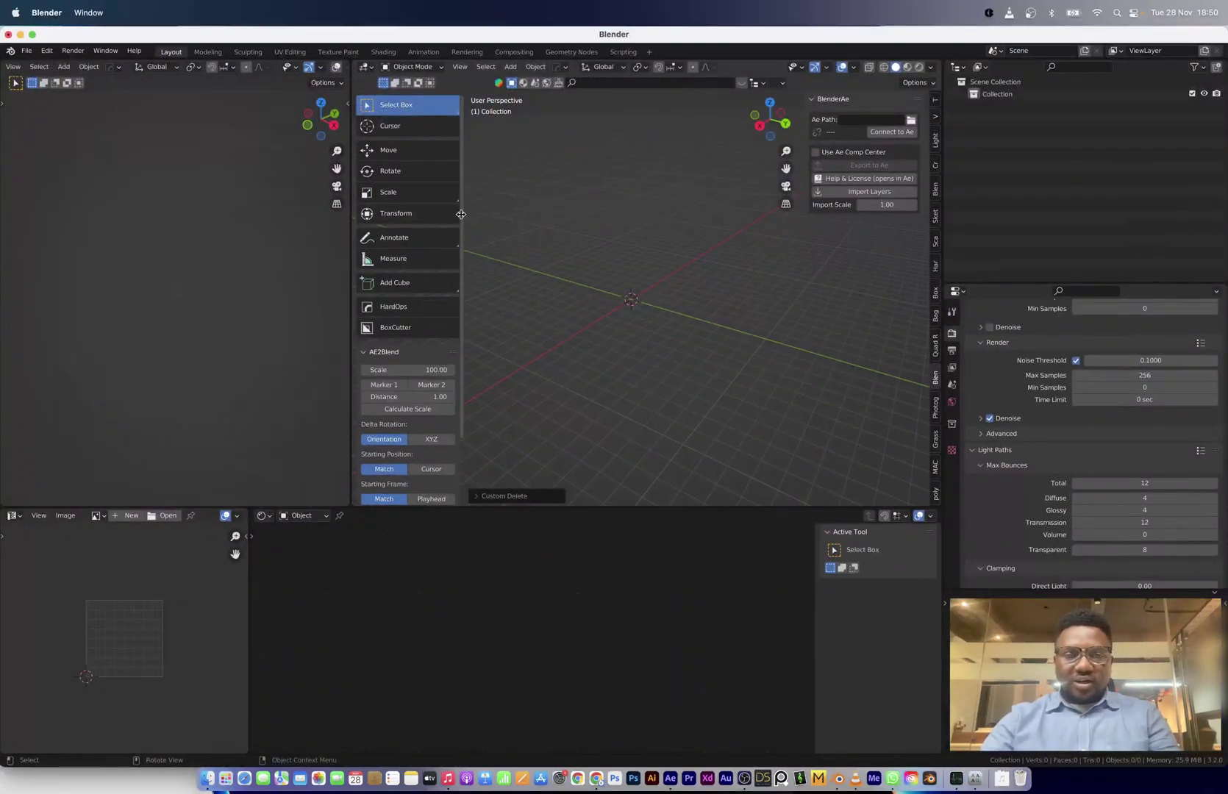
pyautogui.moveTo(461, 214); pyautogui.dragTo(379, 214)
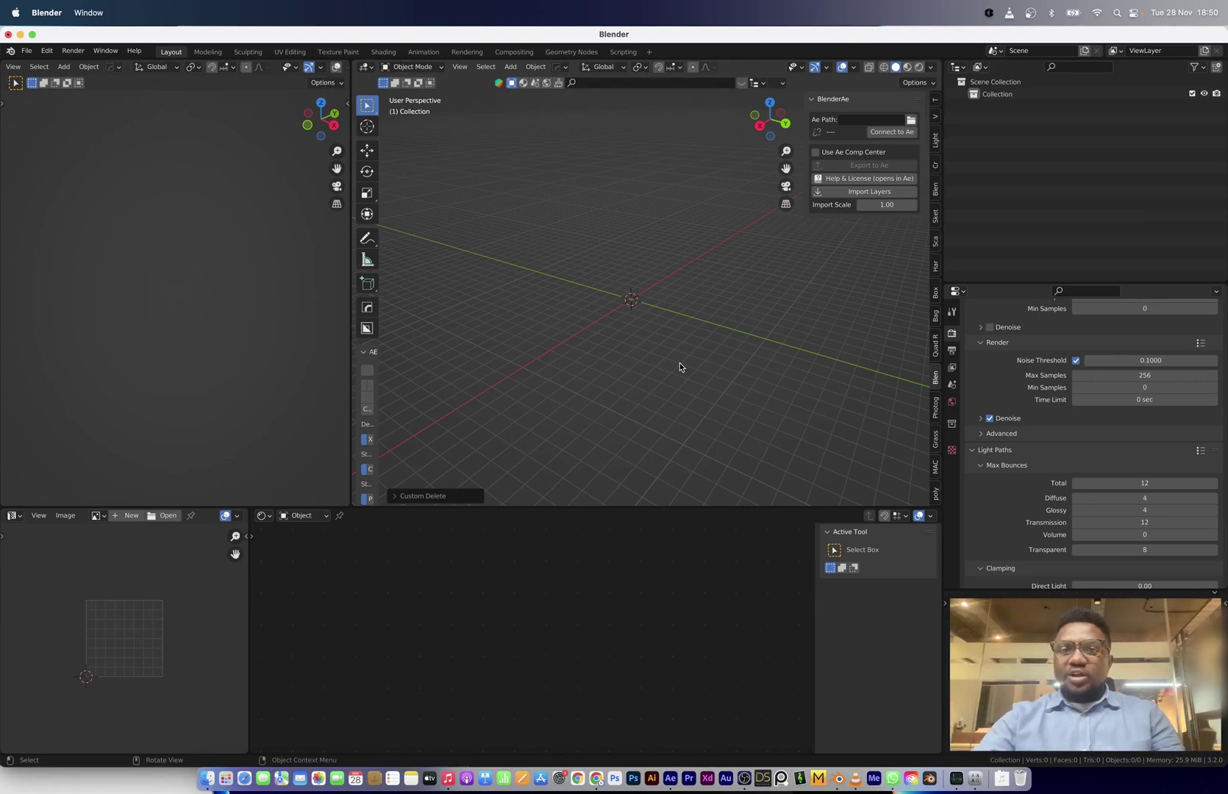
# Connect BlenderAe to After Effects and import the selected camera and solid layers into the scene.
pyautogui.click(893, 131)
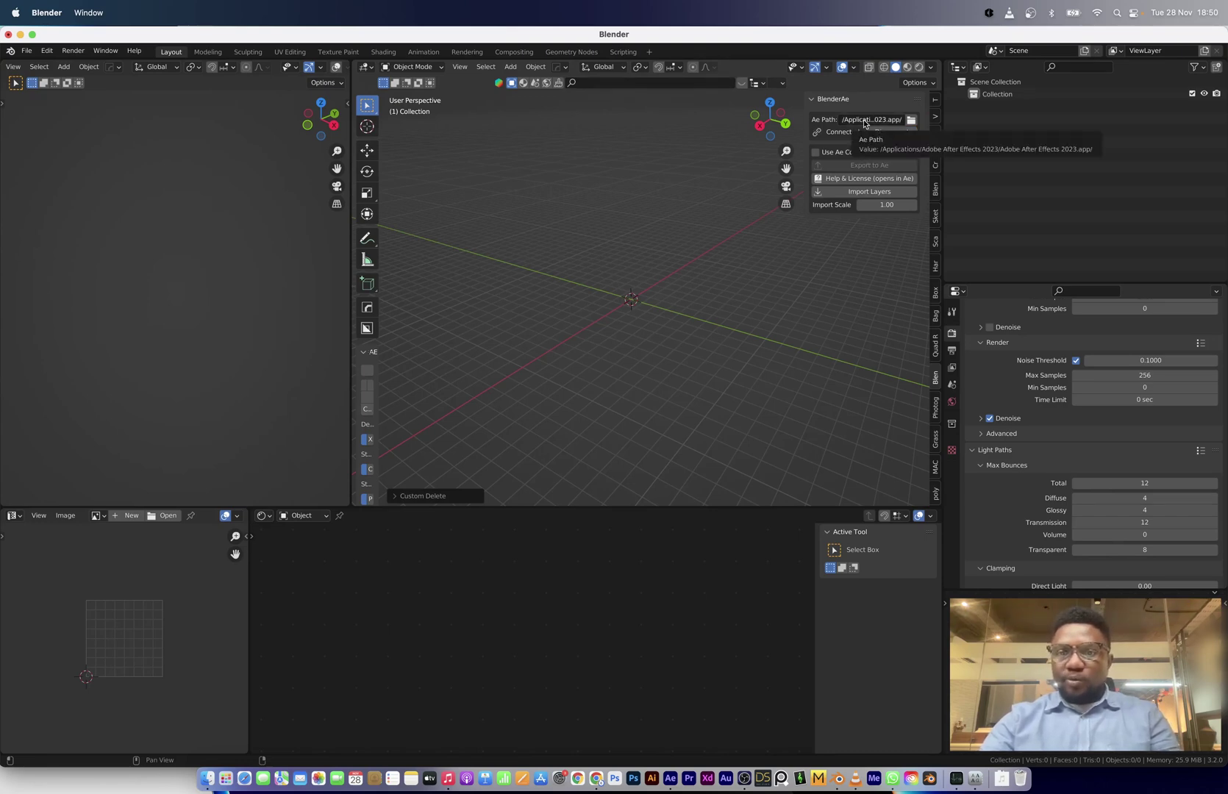
pyautogui.click(850, 193)
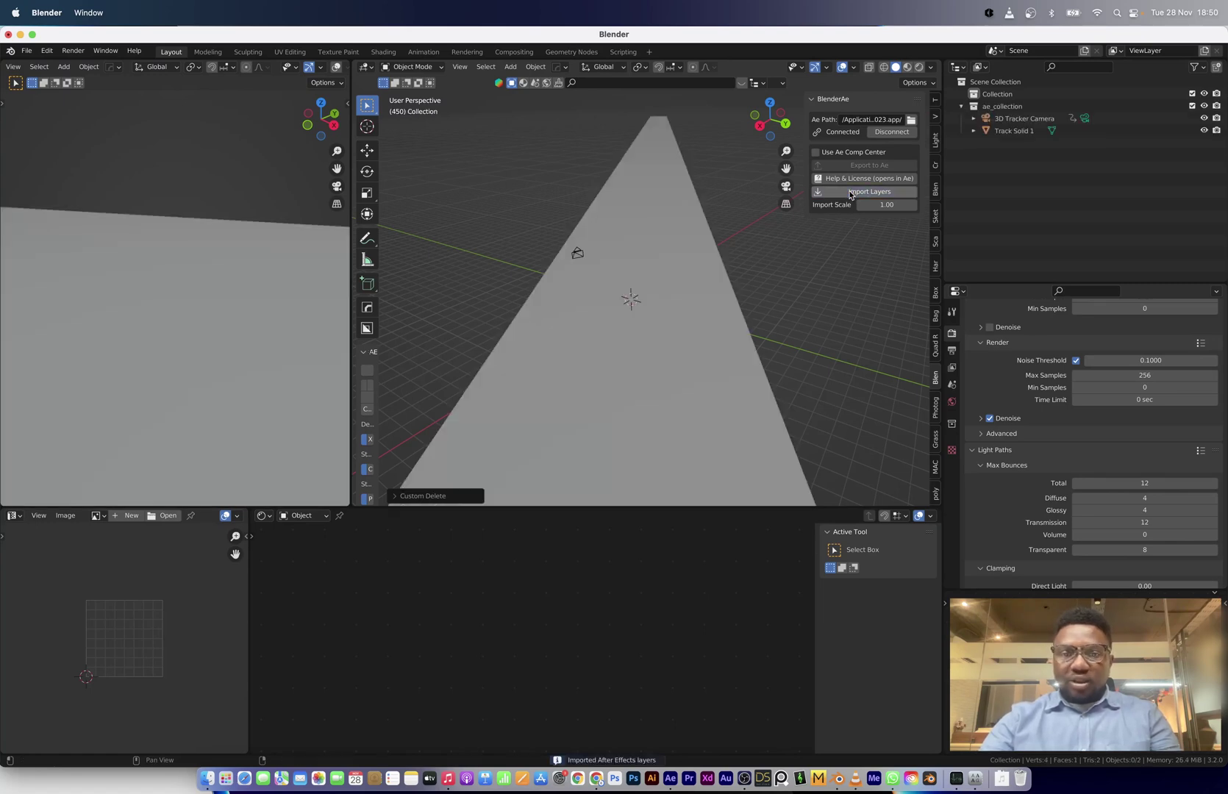
pyautogui.moveTo(599, 301); pyautogui.dragTo(582, 250, button='middle')
pyautogui.click(602, 303)
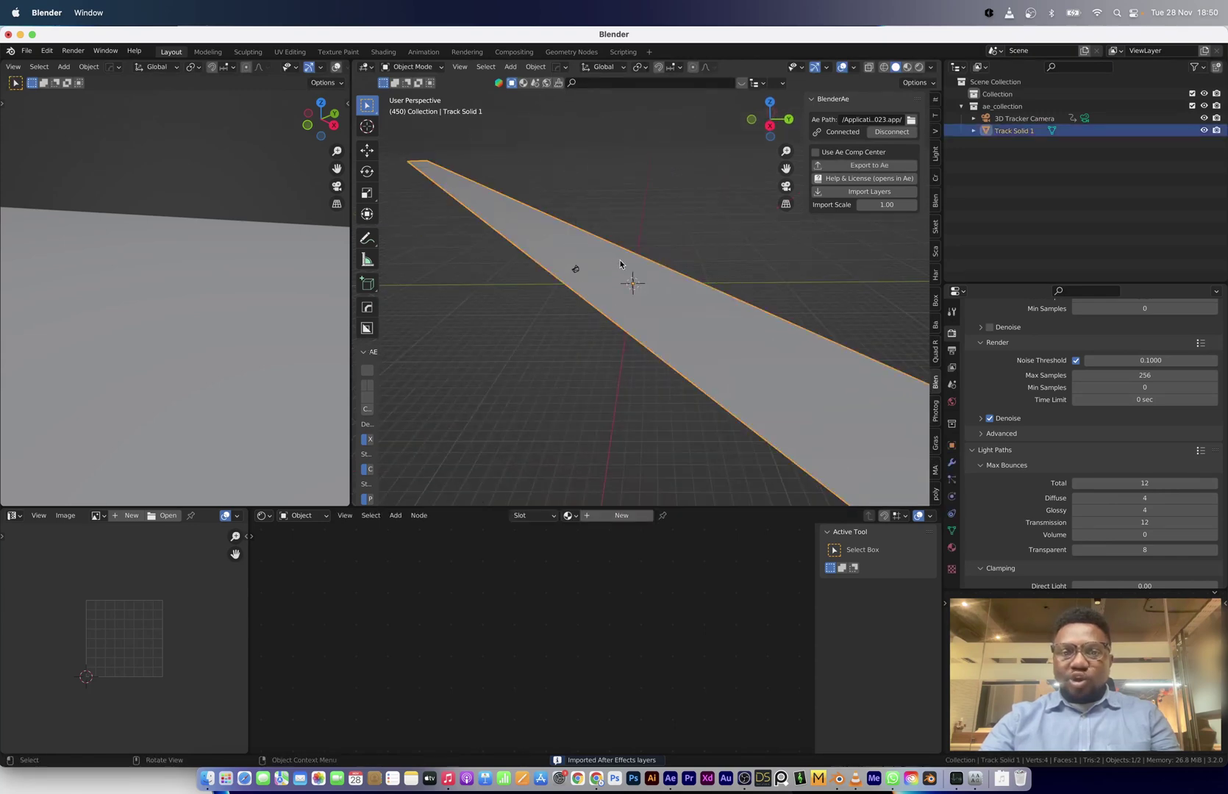
# Set the imported 3D Tracker Camera as the active camera, enlarge the main viewport and look through the camera.
pyautogui.click(576, 270)
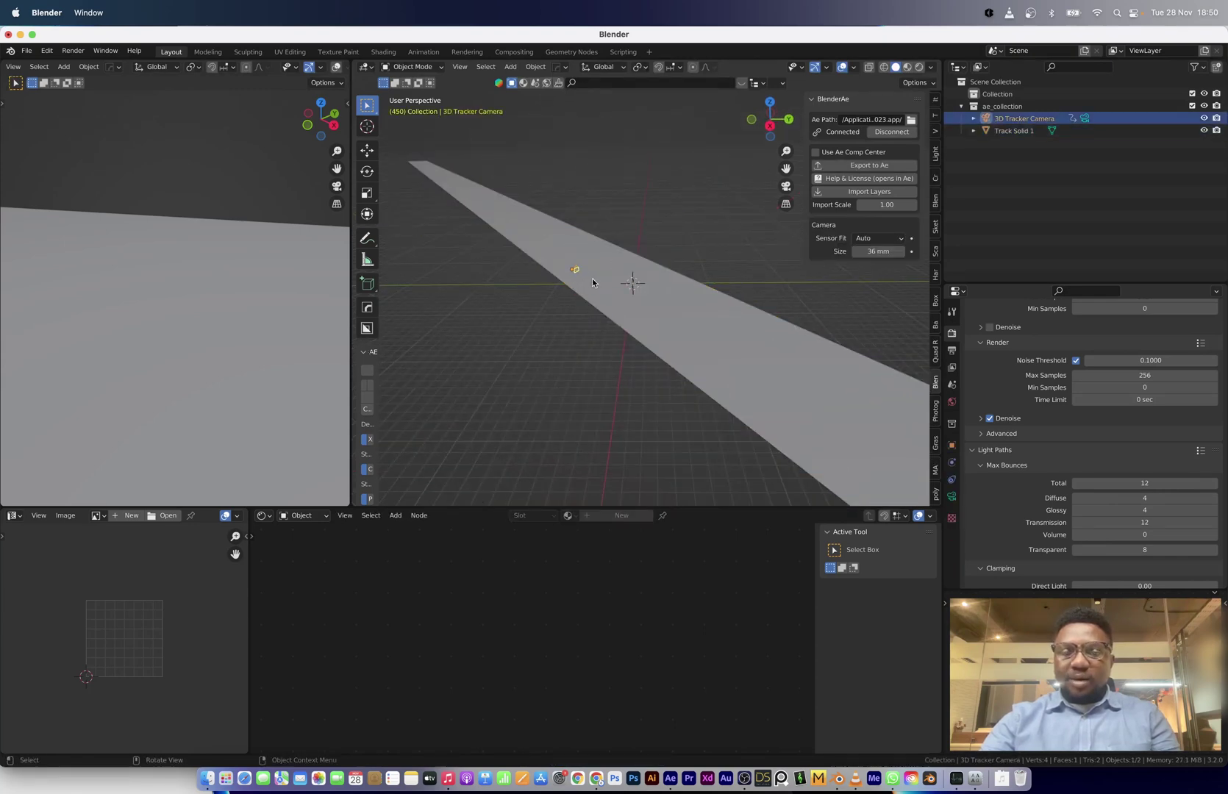
pyautogui.scroll(5, 581, 285)
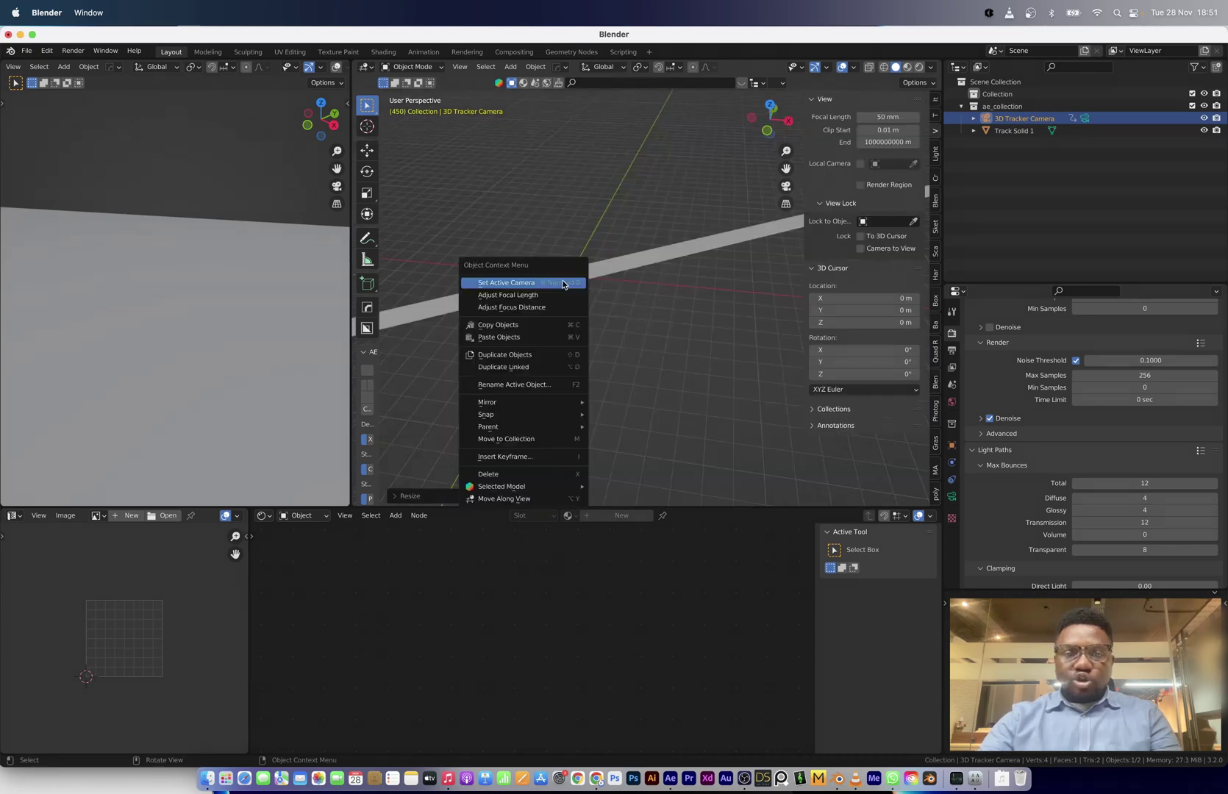
pyautogui.click(568, 283)
pyautogui.moveTo(349, 346); pyautogui.dragTo(84, 345)
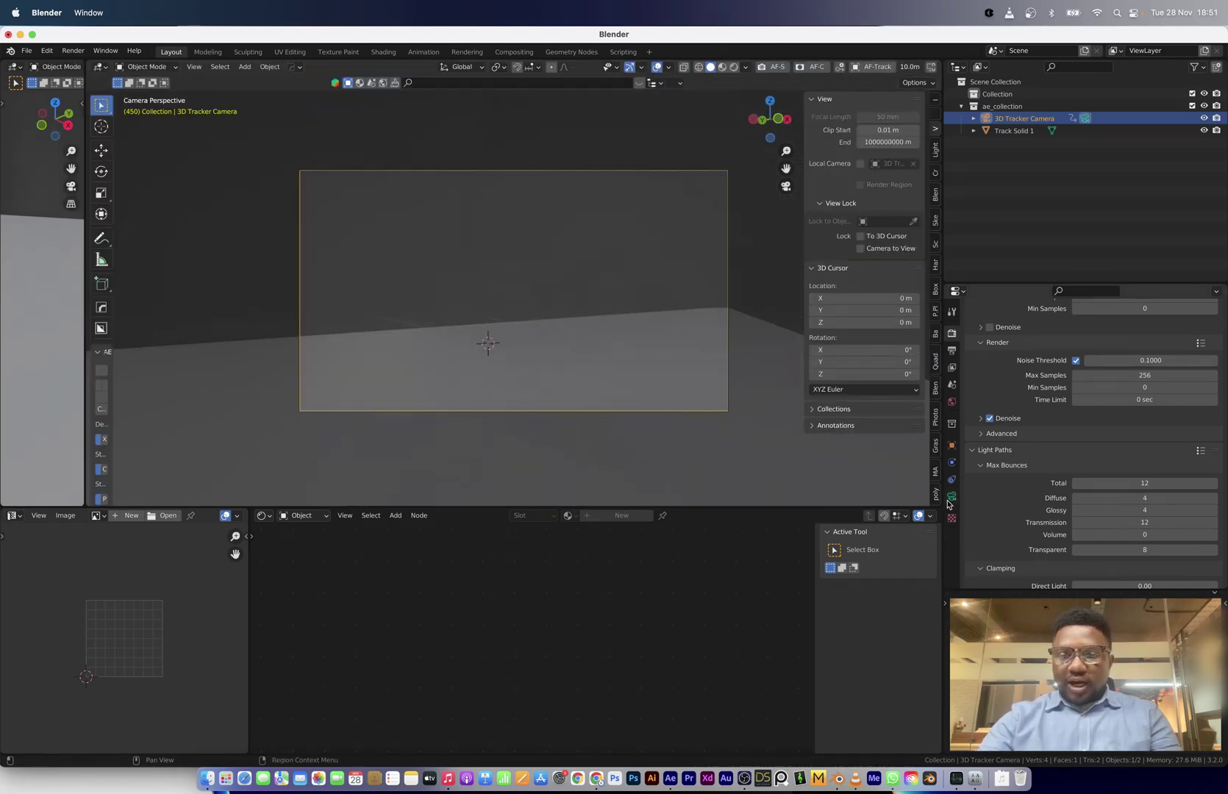
pyautogui.click(951, 496)
pyautogui.click(981, 422)
pyautogui.click(1017, 422)
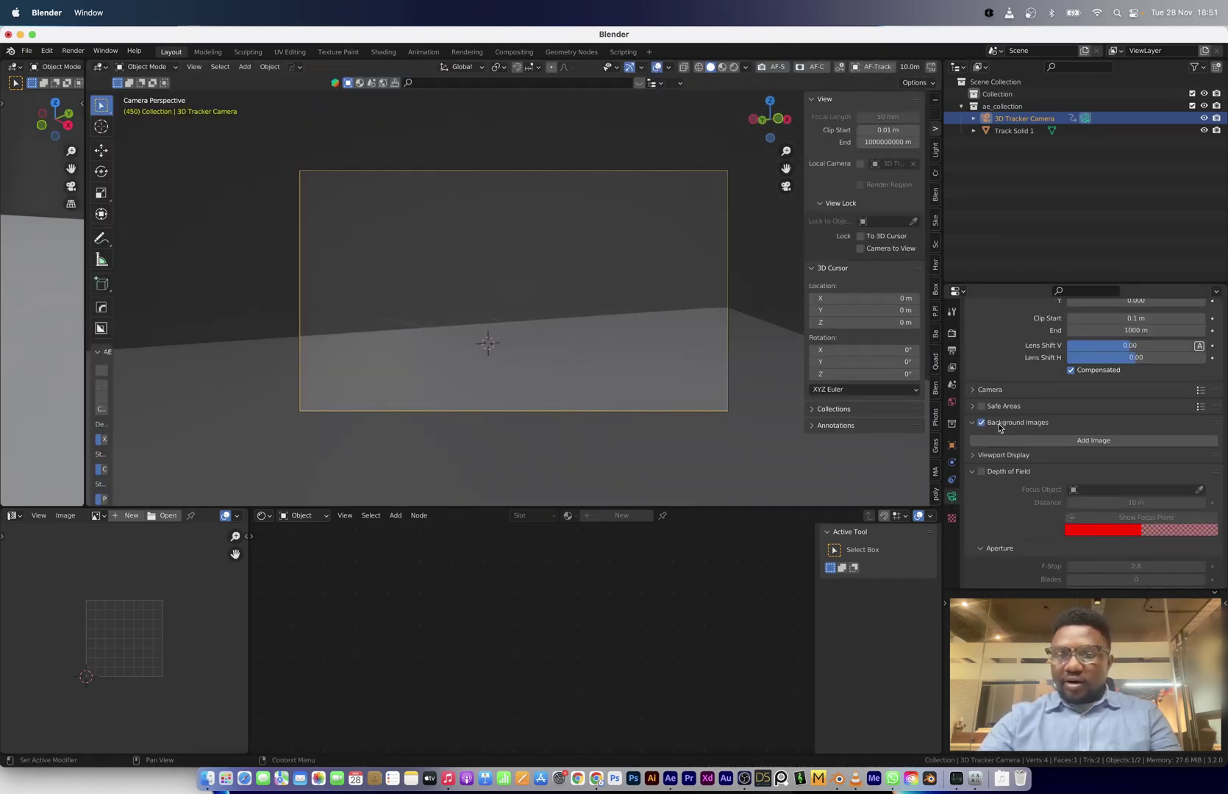
pyautogui.click(1093, 440)
pyautogui.click(1178, 474)
pyautogui.click(1101, 508)
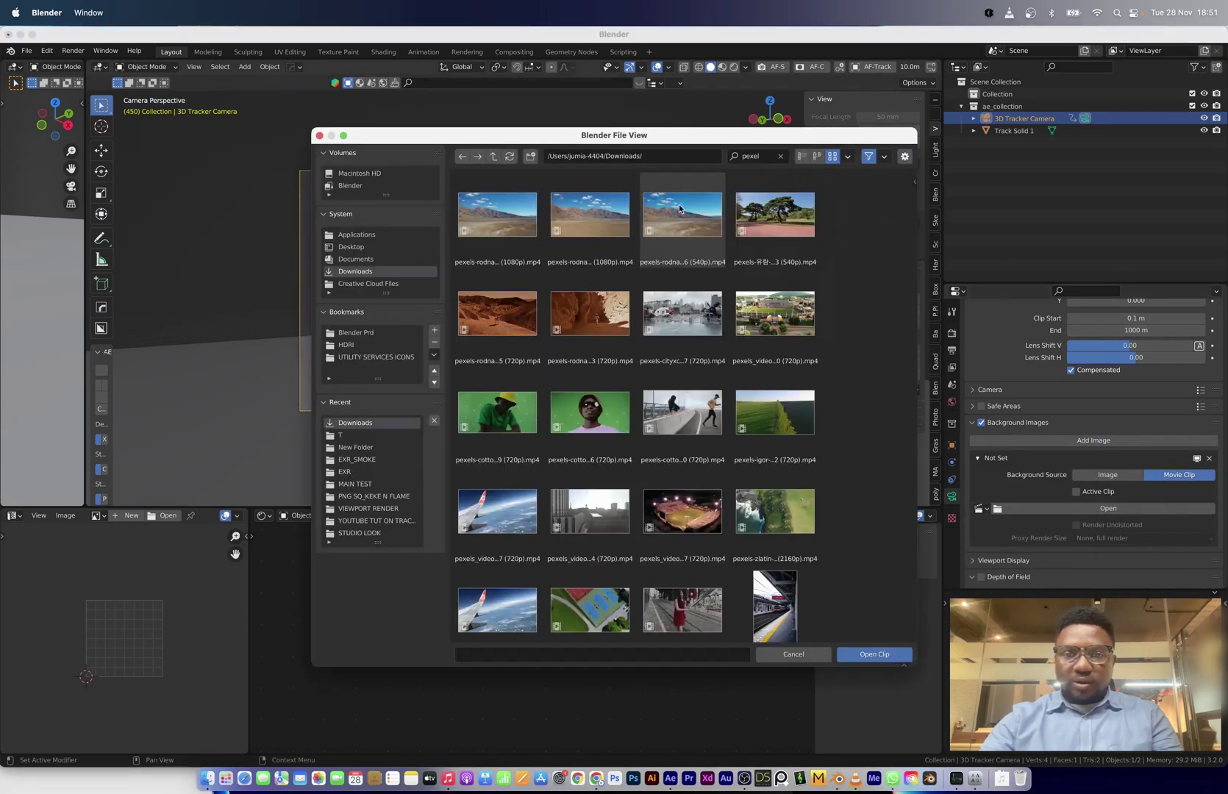
pyautogui.doubleClick(681, 230)
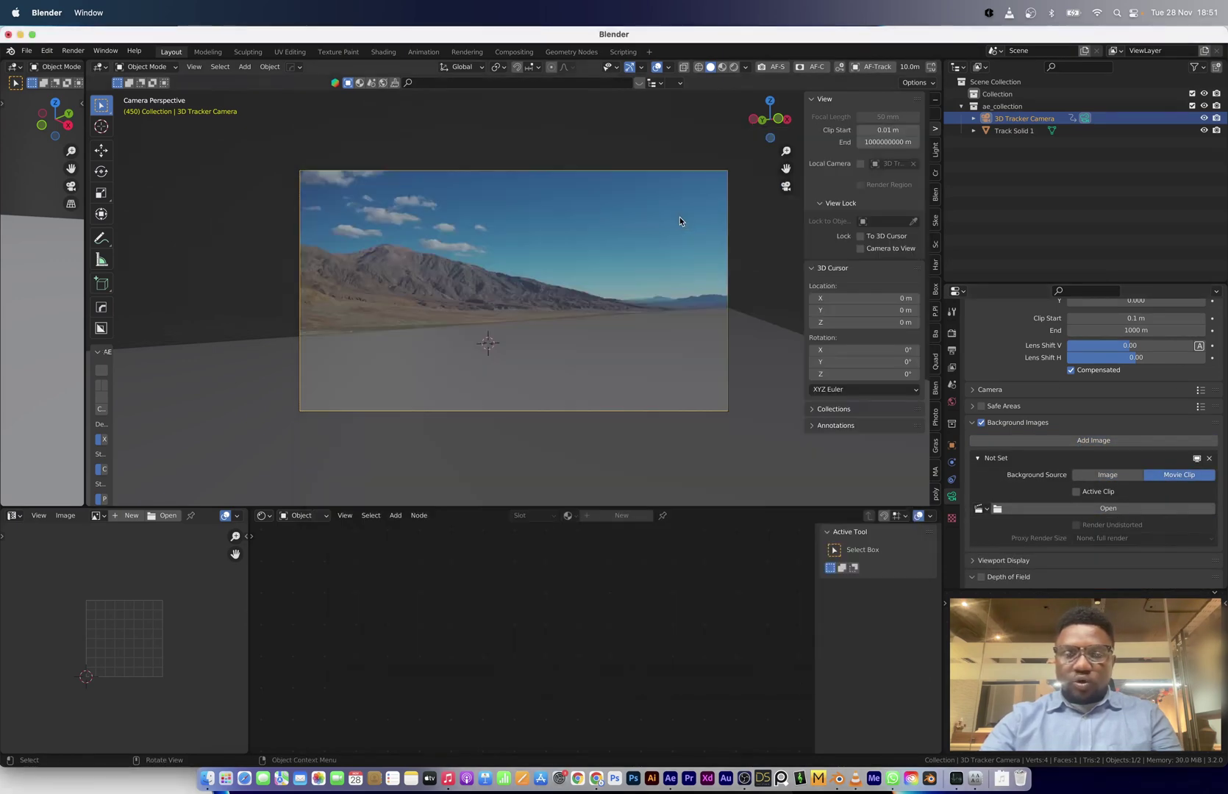
pyautogui.click(734, 269)
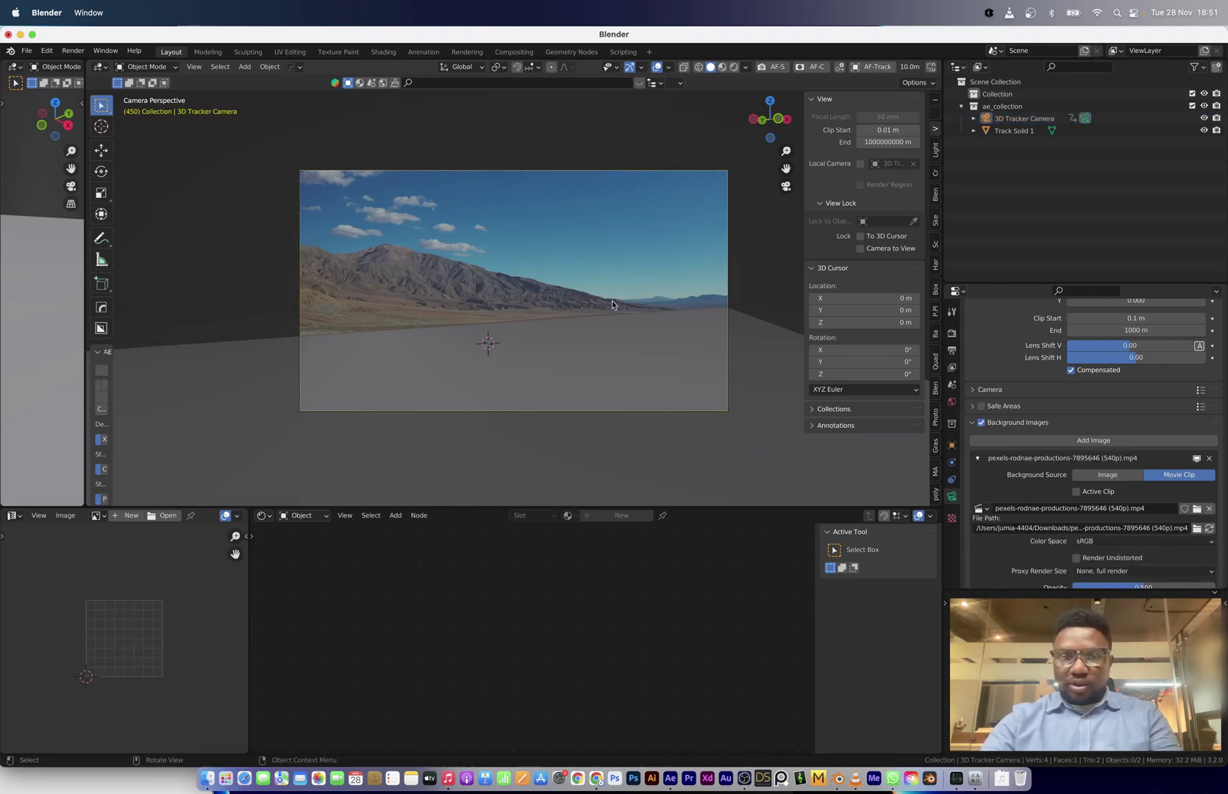
# Replace the Shader Editor with a Timeline and raise the opacity of the camera's background clip.
pyautogui.click(262, 515)
pyautogui.press('Escape')
pyautogui.click(261, 516)
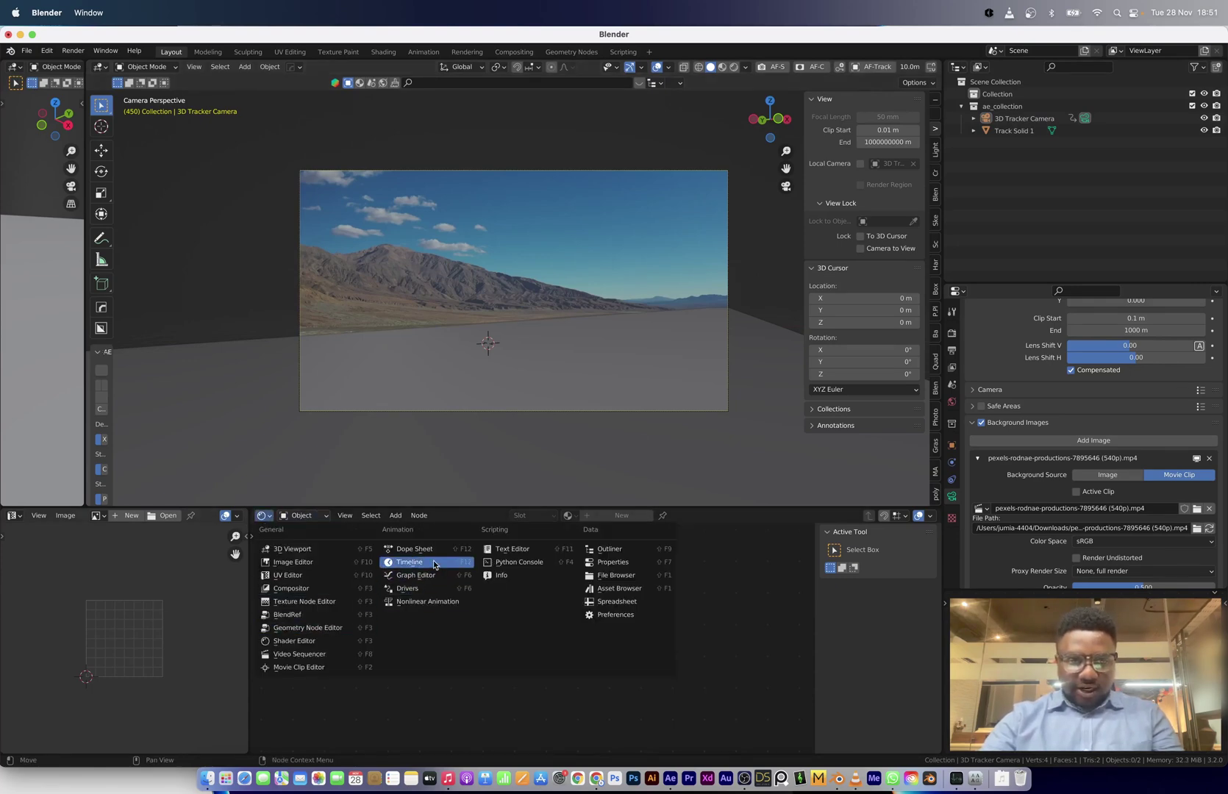
pyautogui.scroll(-4, 1007, 521)
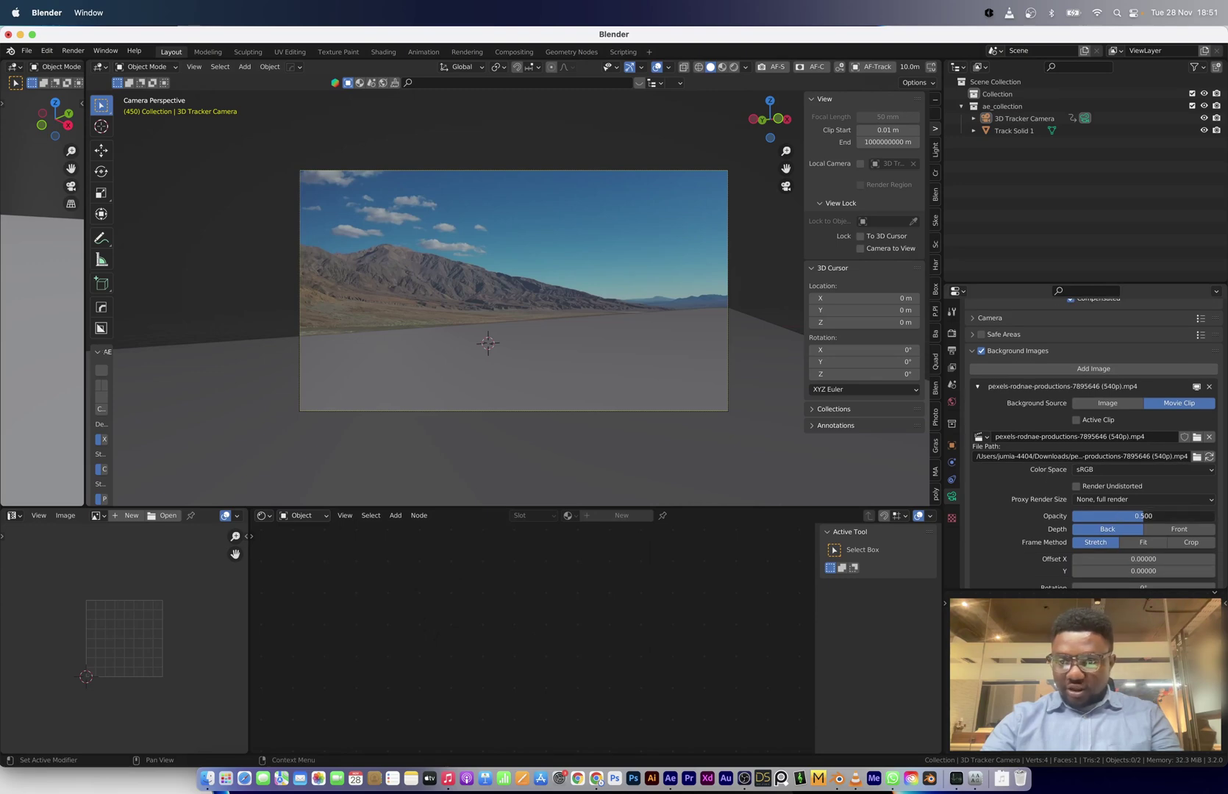
pyautogui.moveTo(1121, 516); pyautogui.dragTo(1185, 516)
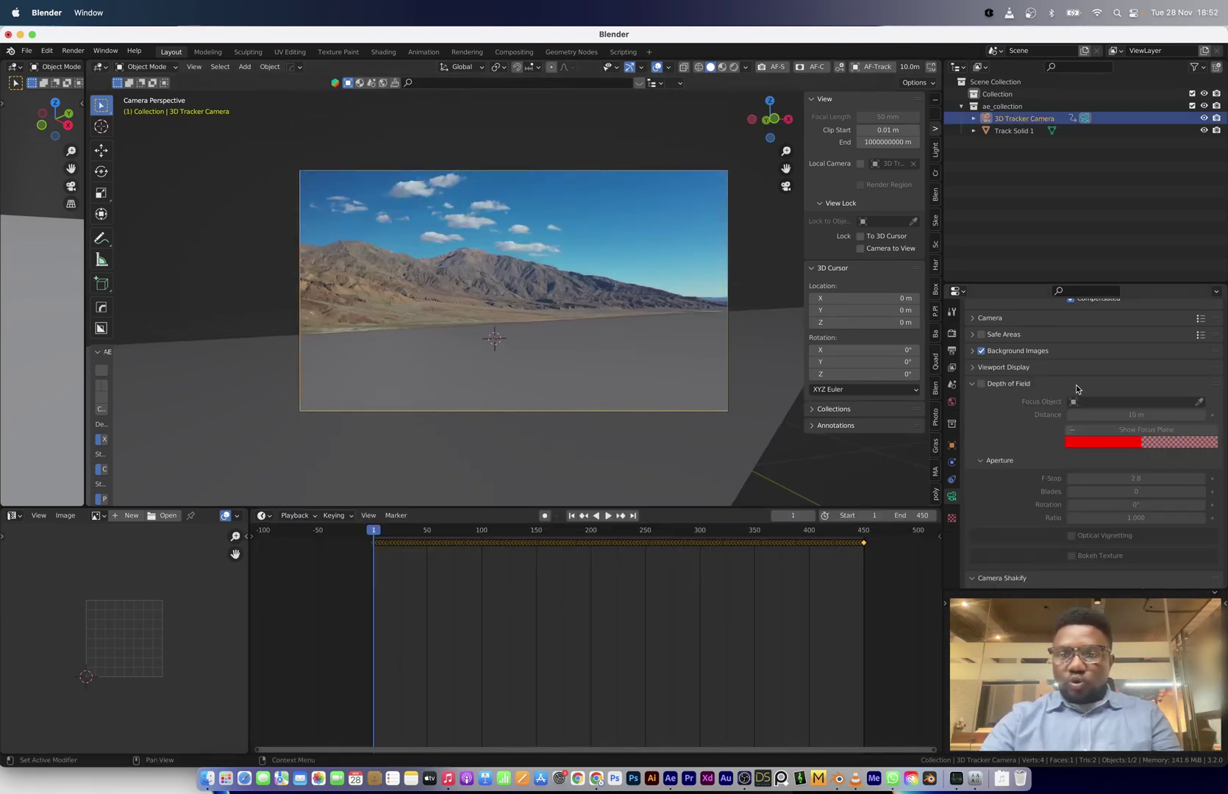
# Increase the camera's Passepartout to darken the area outside the frame, and select Track Solid 1.
pyautogui.scroll(6, 1075, 385)
pyautogui.scroll(-2, 1069, 412)
pyautogui.scroll(-1, 1014, 494)
pyautogui.scroll(-2, 1013, 499)
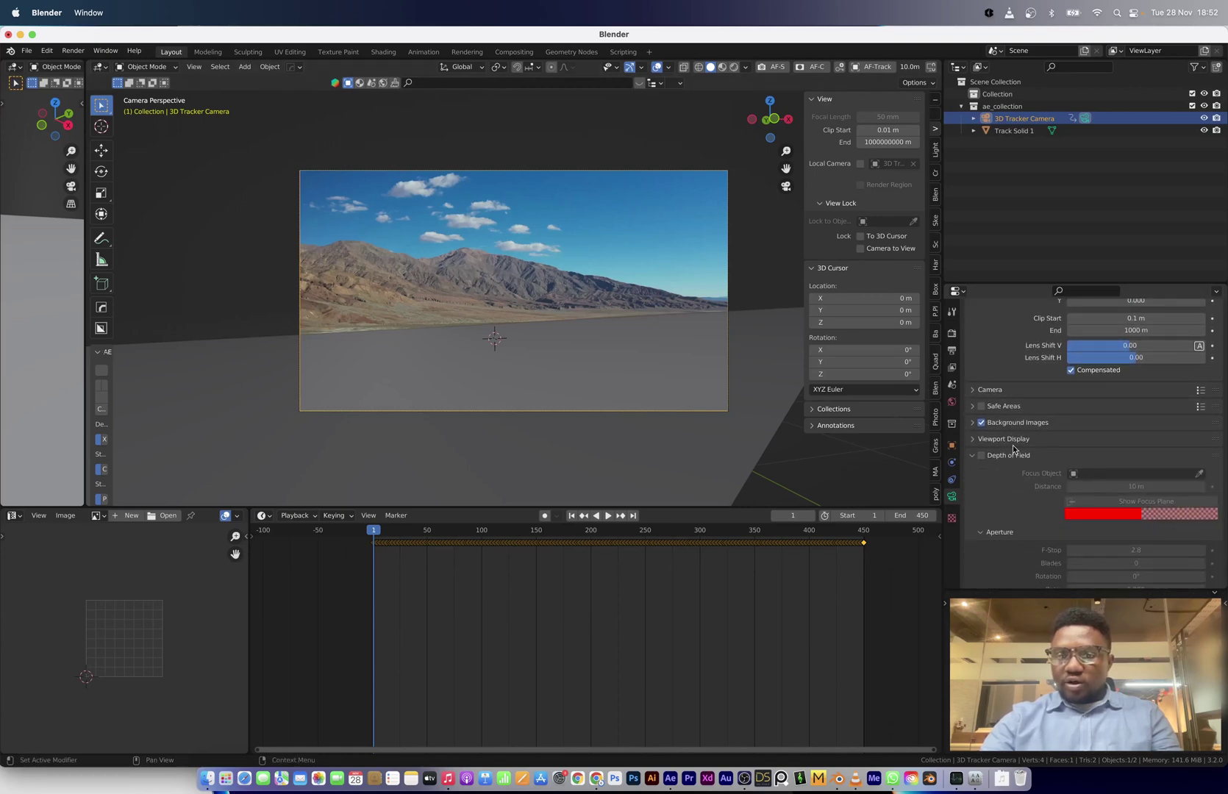
pyautogui.keyDown('ctrl'); pyautogui.click(1016, 440); pyautogui.keyUp('ctrl')
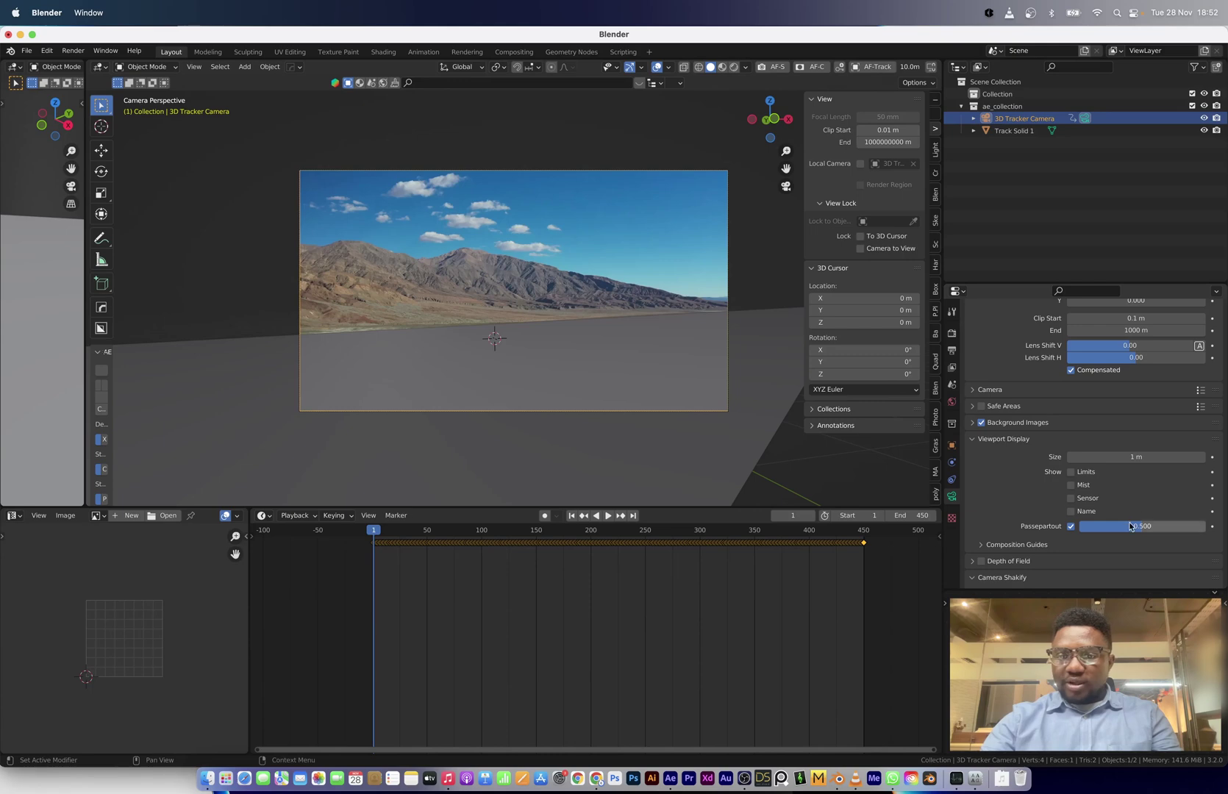
pyautogui.moveTo(1132, 526); pyautogui.dragTo(1192, 526)
pyautogui.click(529, 349)
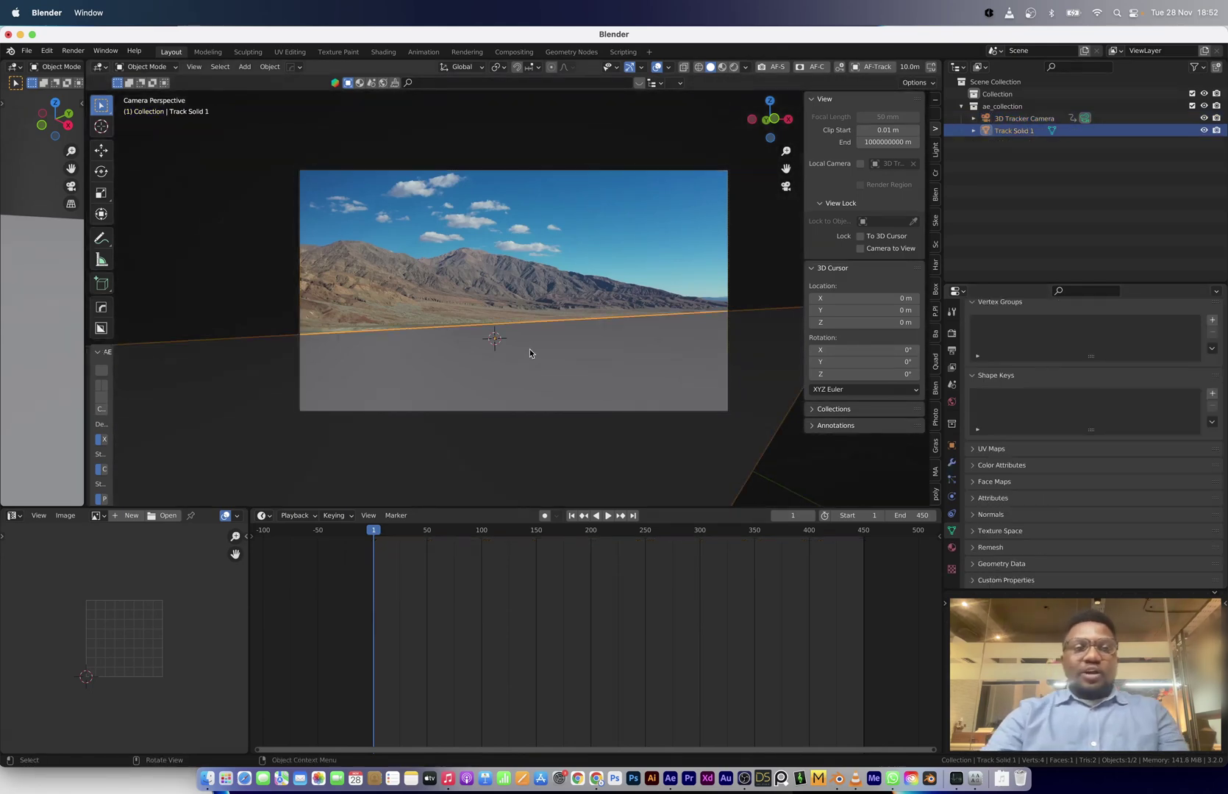
# Append the Keke.002 collection from KEKE6.blend to the scene.
pyautogui.click(26, 50)
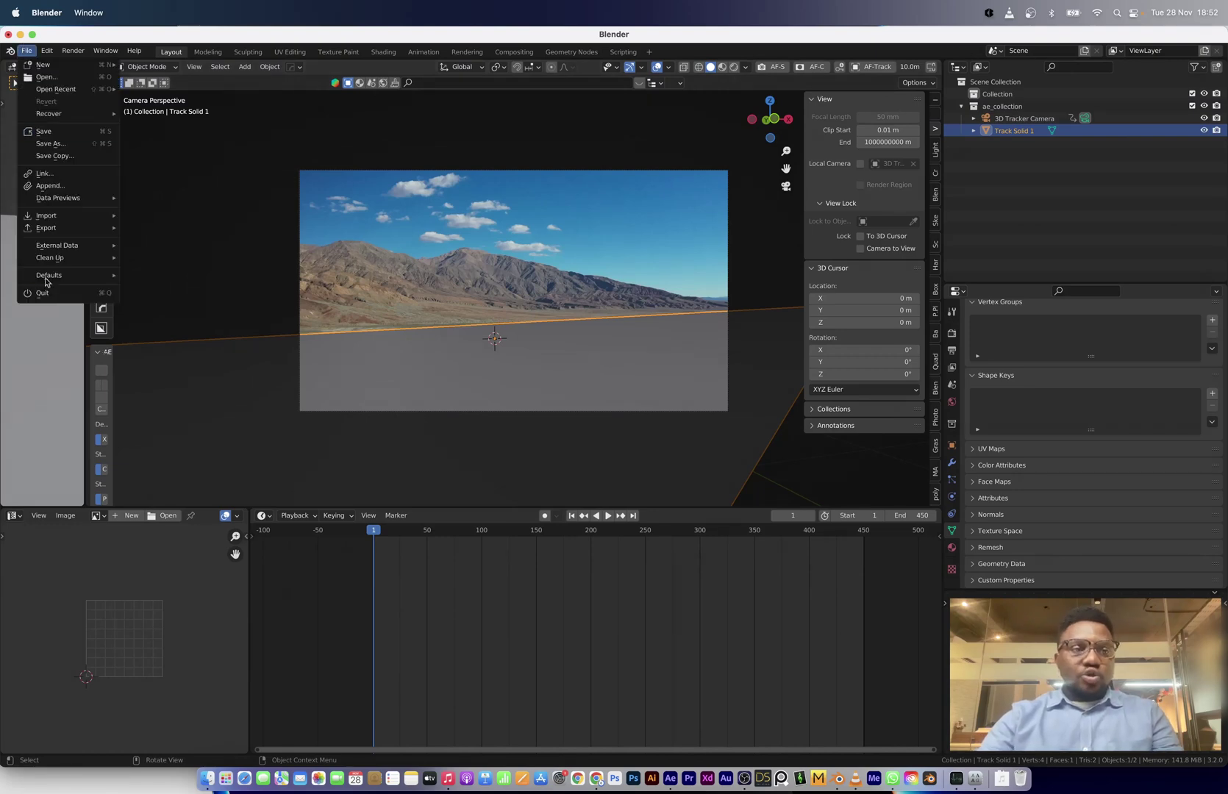
pyautogui.click(58, 190)
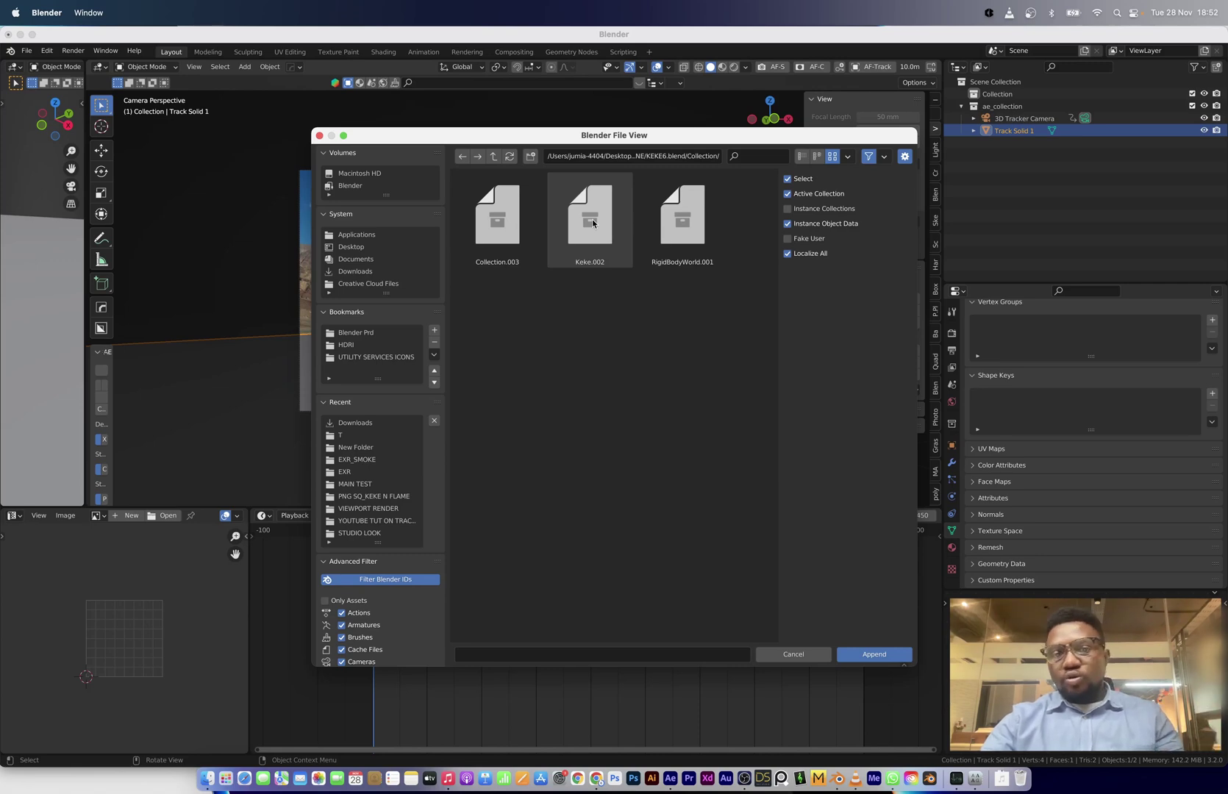
pyautogui.doubleClick(593, 223)
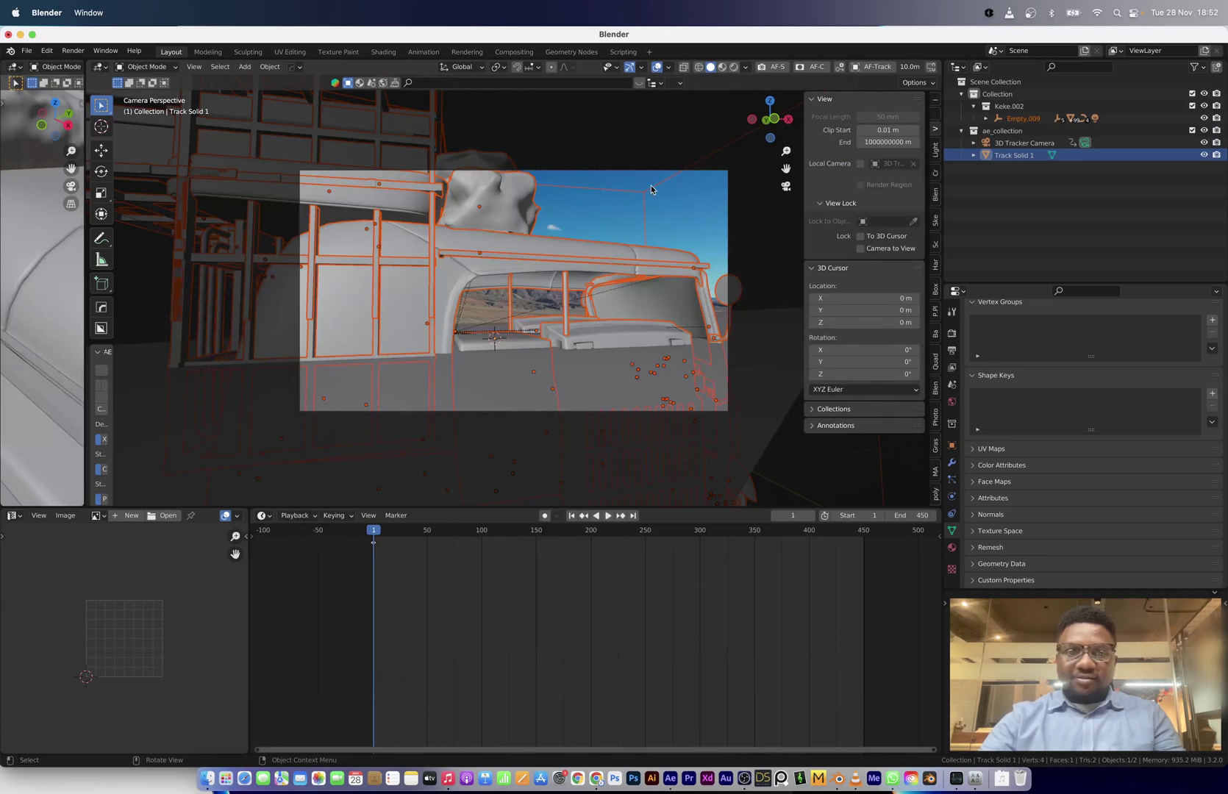
# Scale the vehicle's parent Empty.009 down so the whole vehicle fits within the camera frame.
pyautogui.click(651, 190)
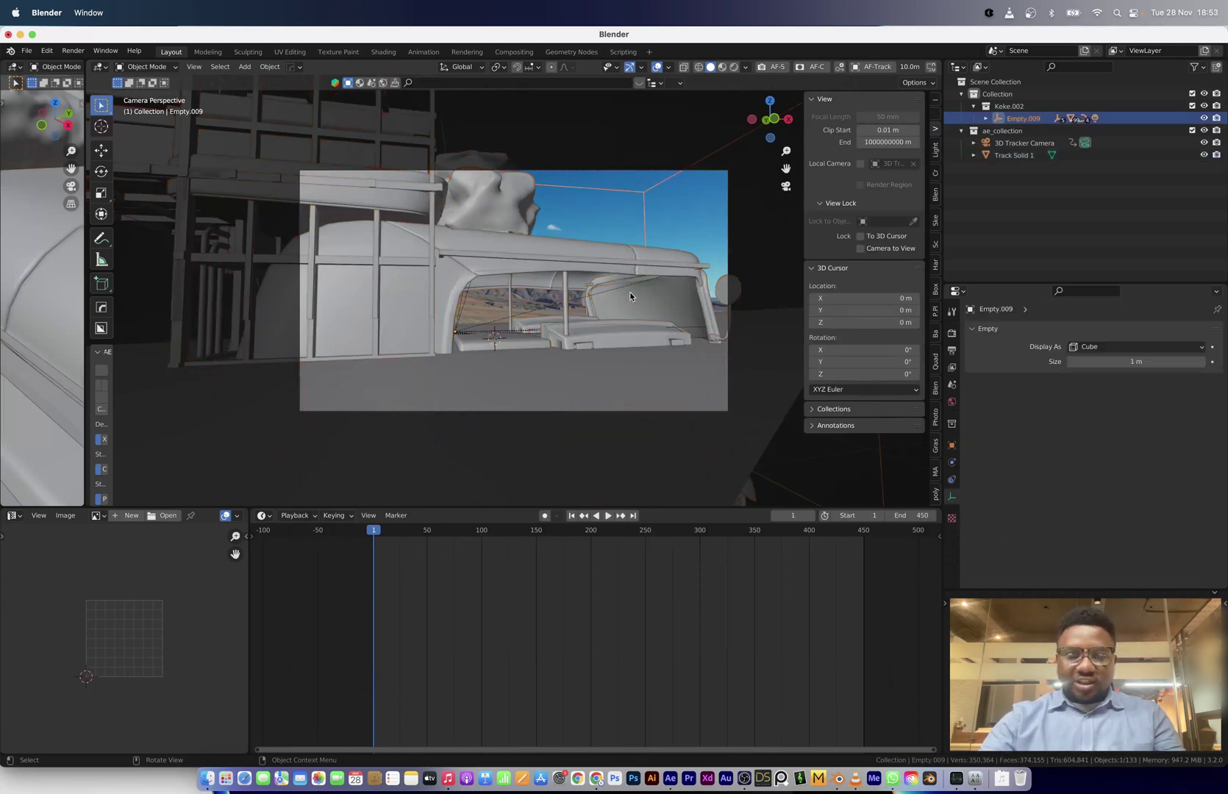
pyautogui.press('s')
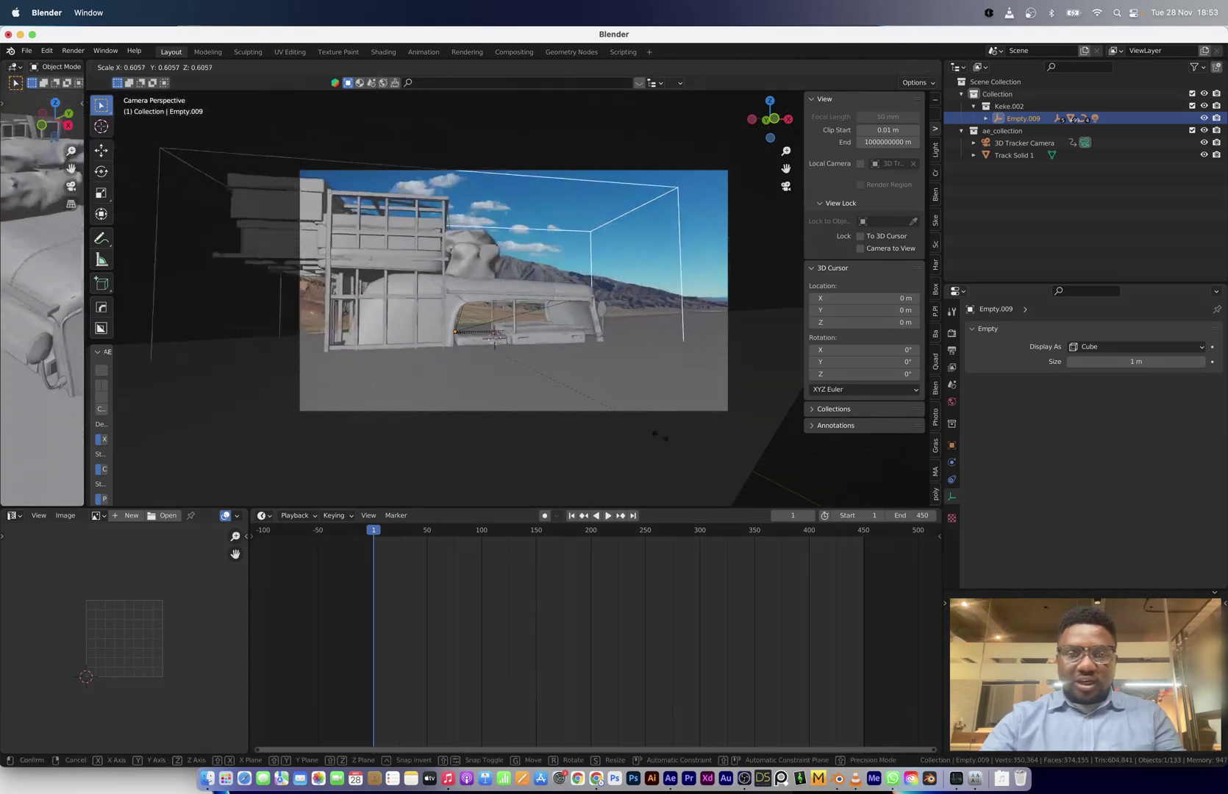
pyautogui.click(519, 392)
pyautogui.press('g')
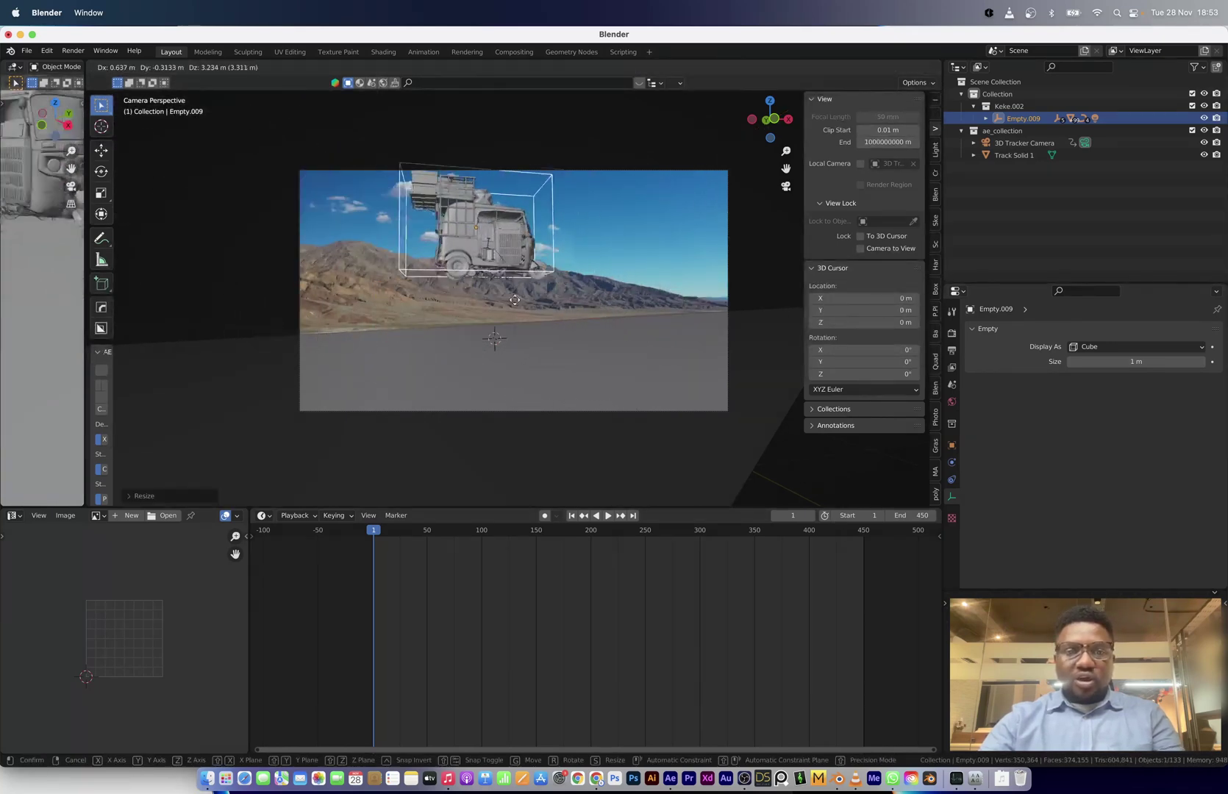
pyautogui.click(553, 297)
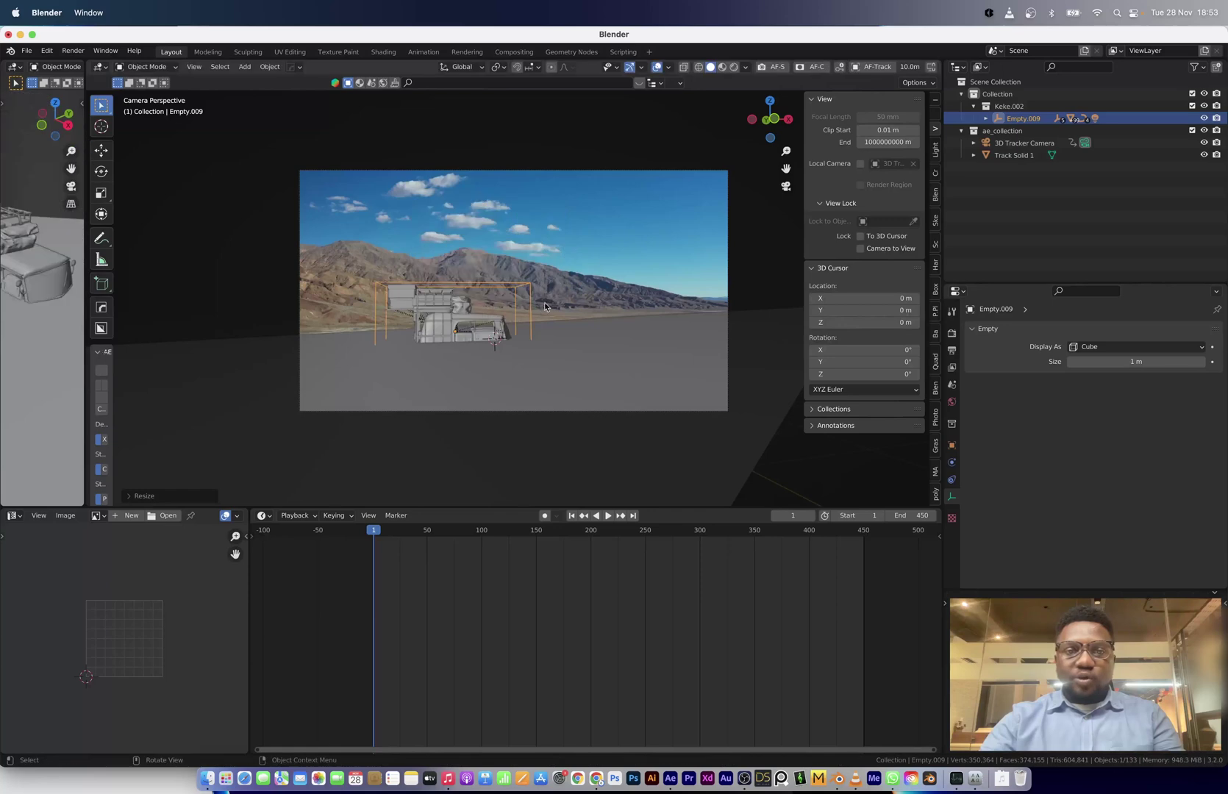
pyautogui.press('g')
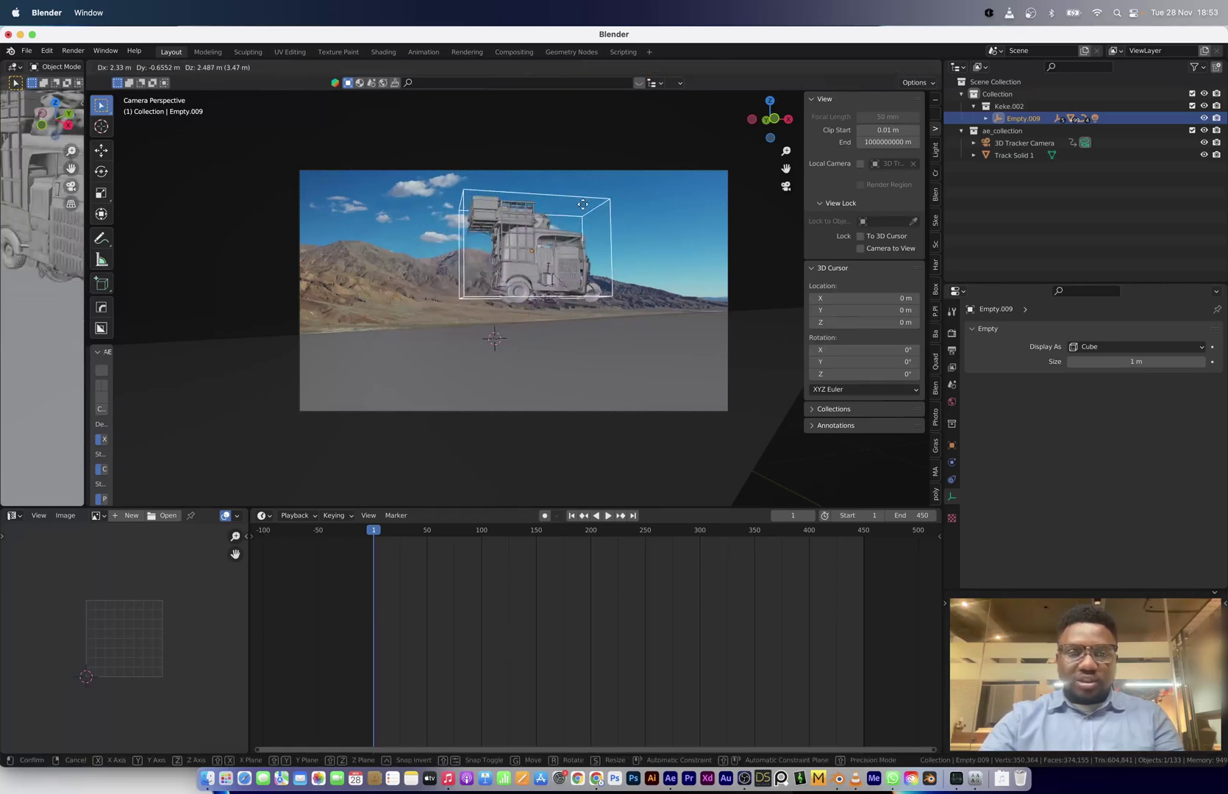
pyautogui.click(486, 300)
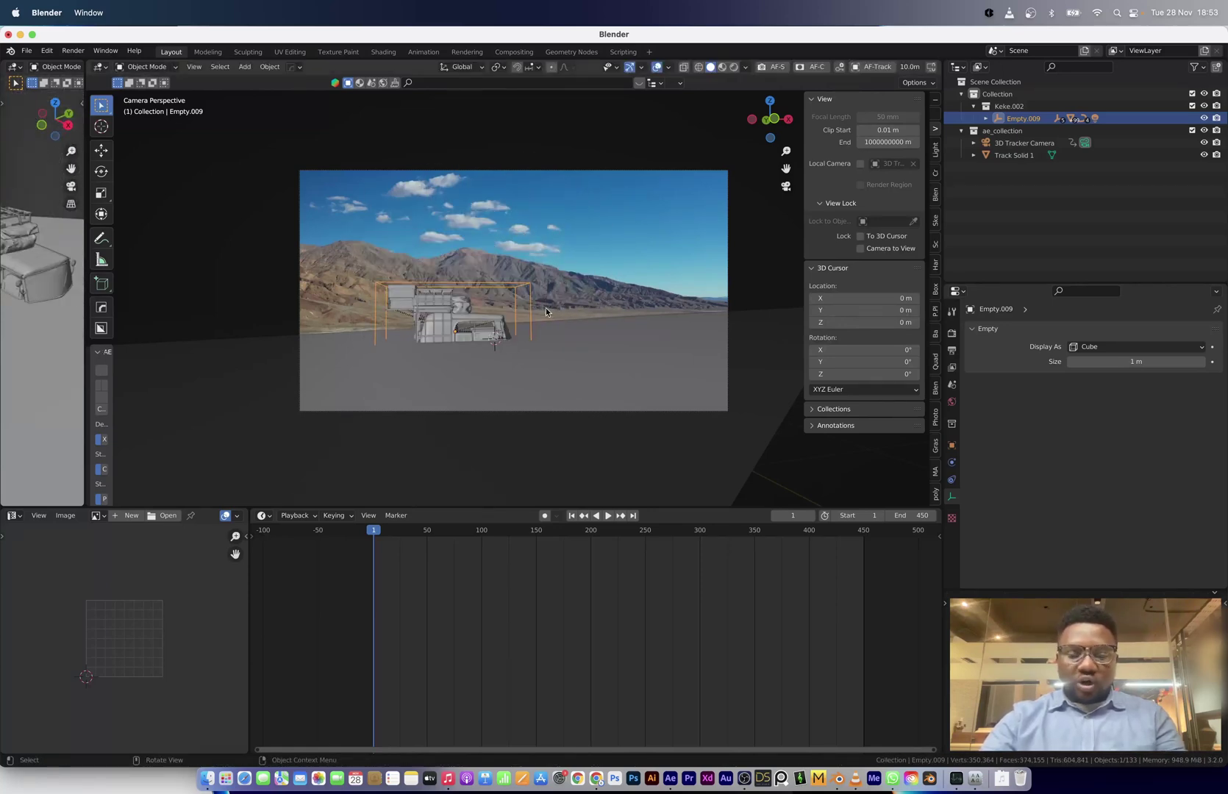
pyautogui.press('g')
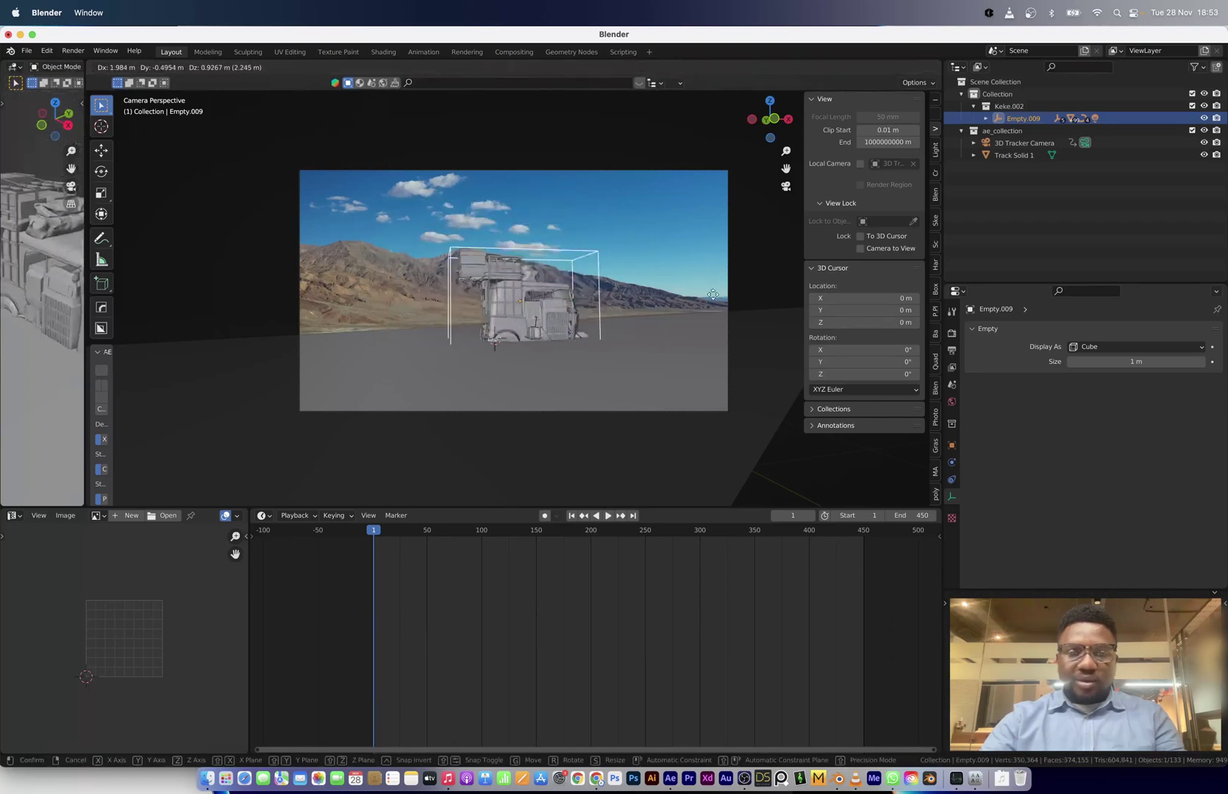
pyautogui.rightClick(655, 277)
# Copy the rotation of Track Solid 1 to the vehicle's Empty.009.
pyautogui.scroll(4, 547, 340)
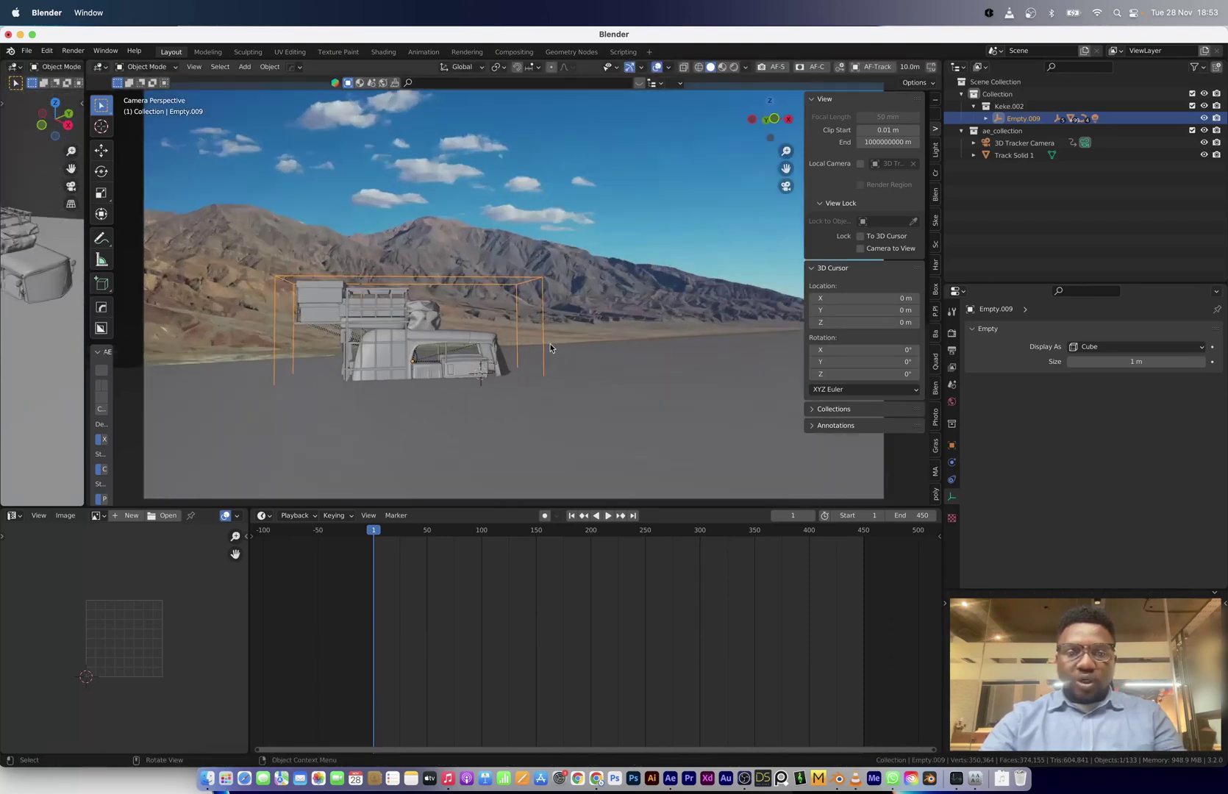
pyautogui.click(635, 329)
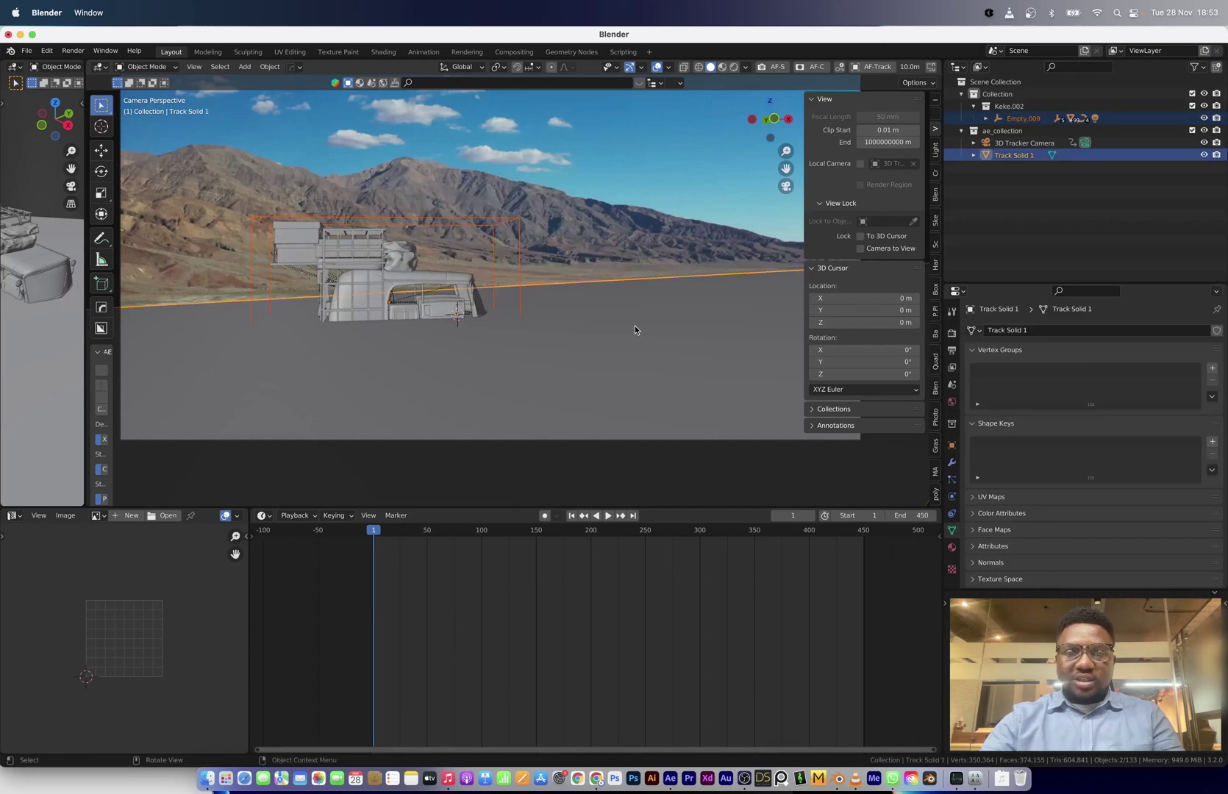
pyautogui.hotkey('ctrl', 'c')
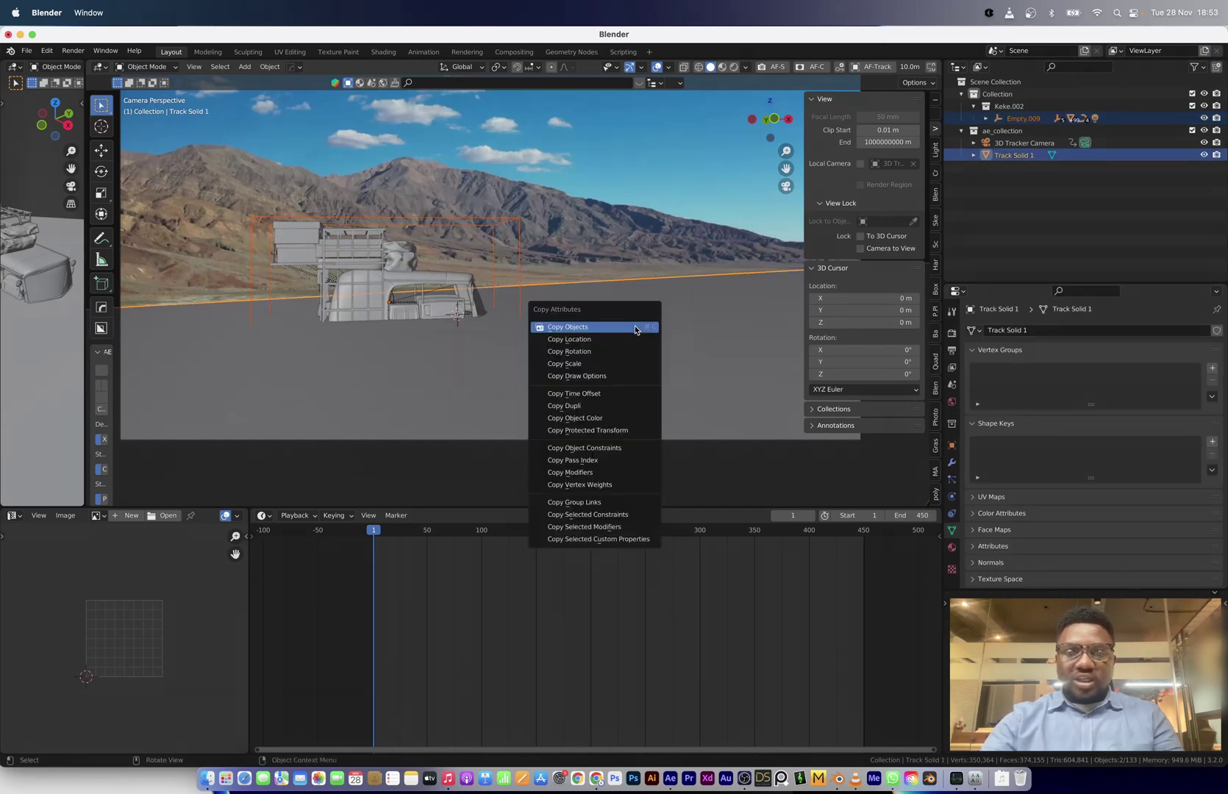
pyautogui.click(554, 351)
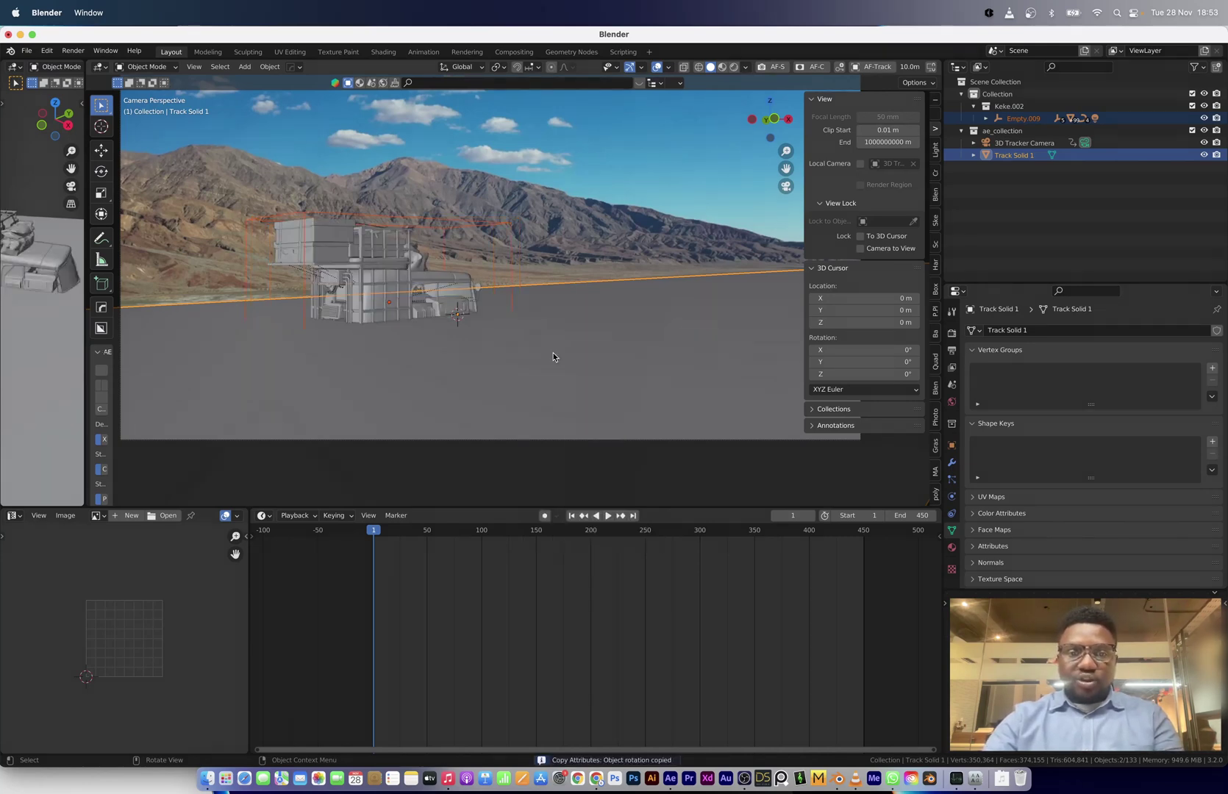
# At frame 4, raise Empty.009 along the global Z axis until the vehicle's wheels rest on the ground solid.
pyautogui.click(513, 237)
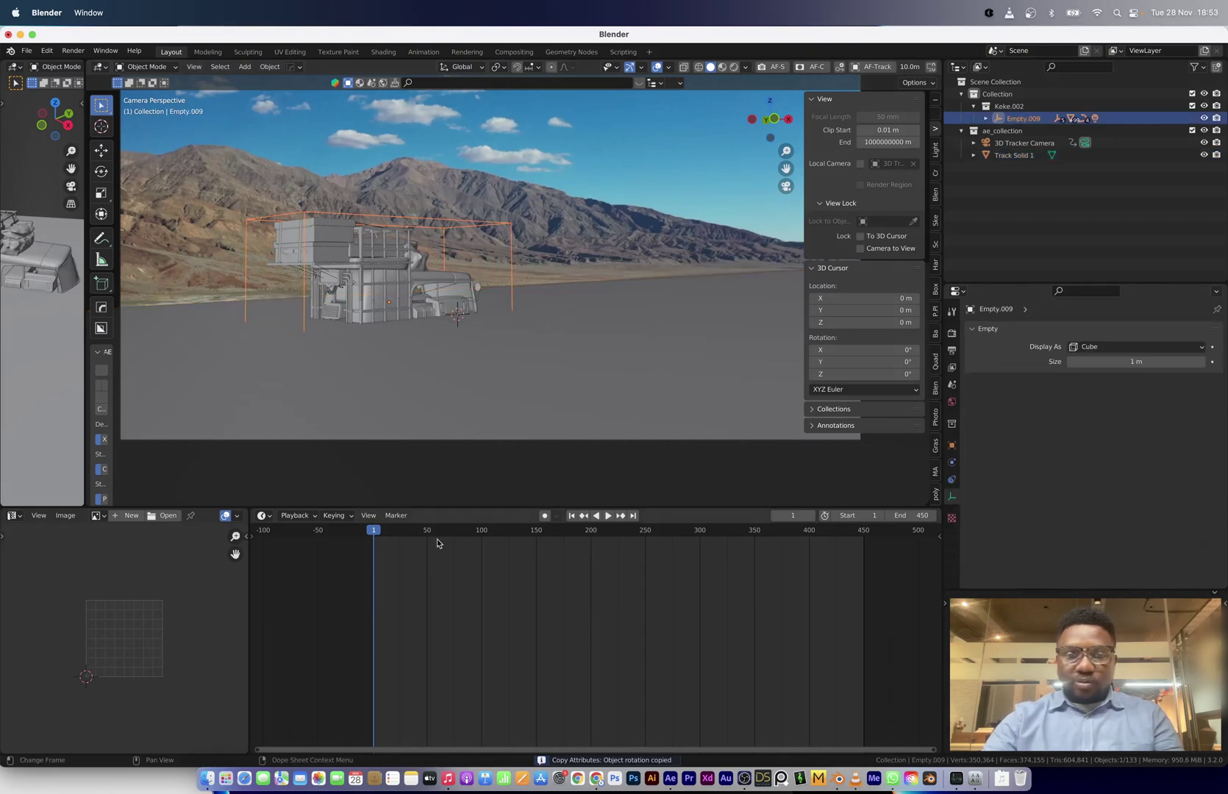
pyautogui.click(529, 547)
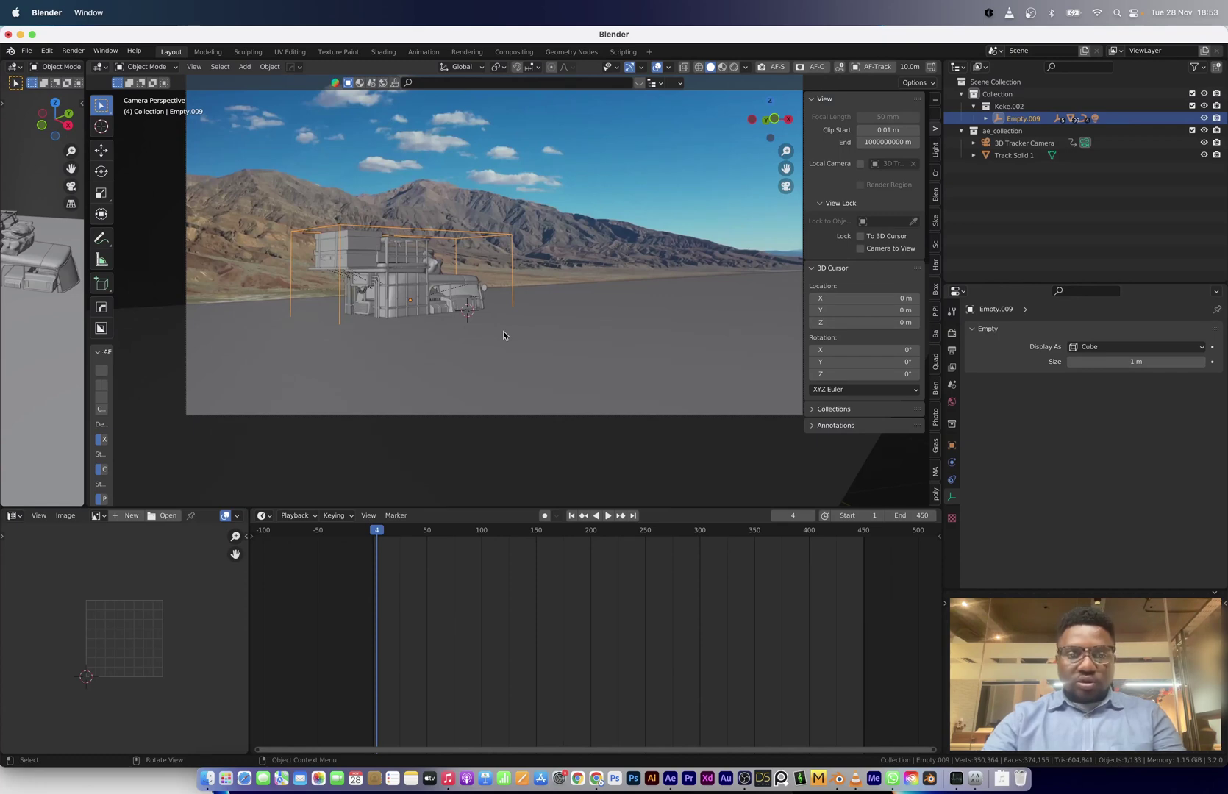
pyautogui.press('g')
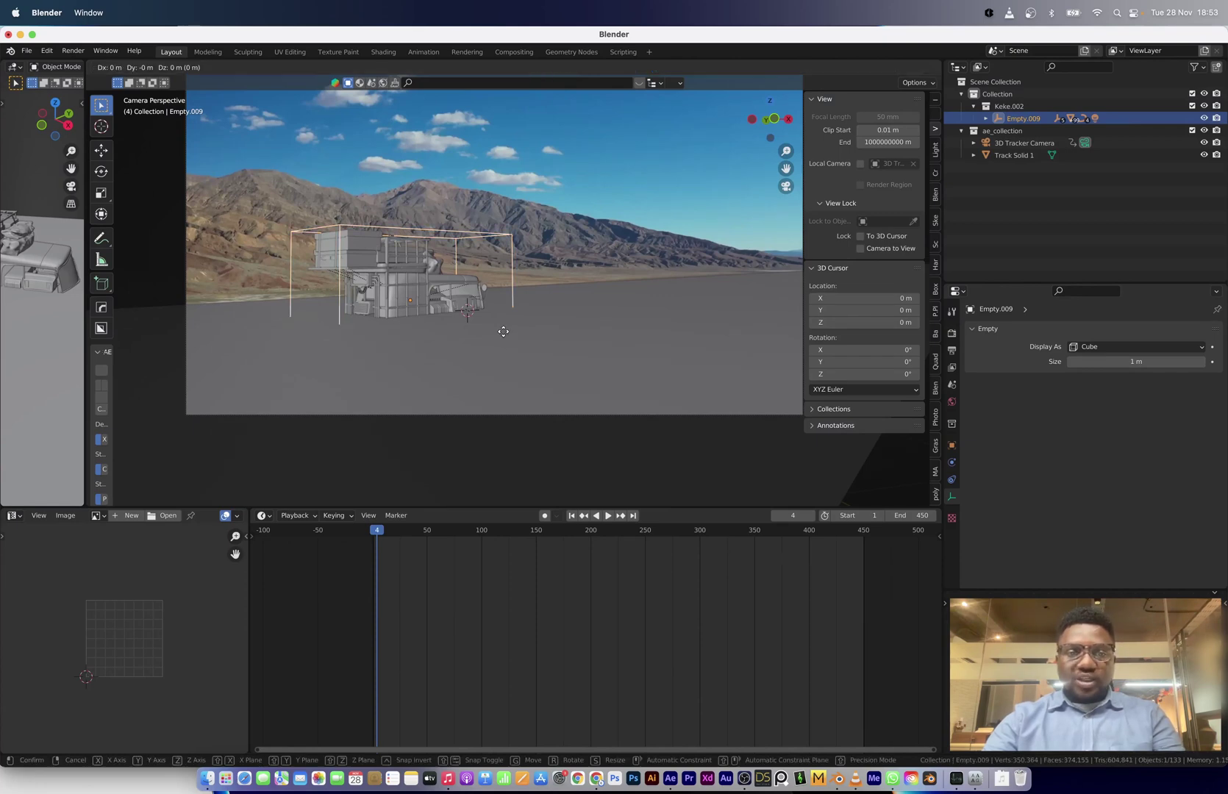
pyautogui.press('z')
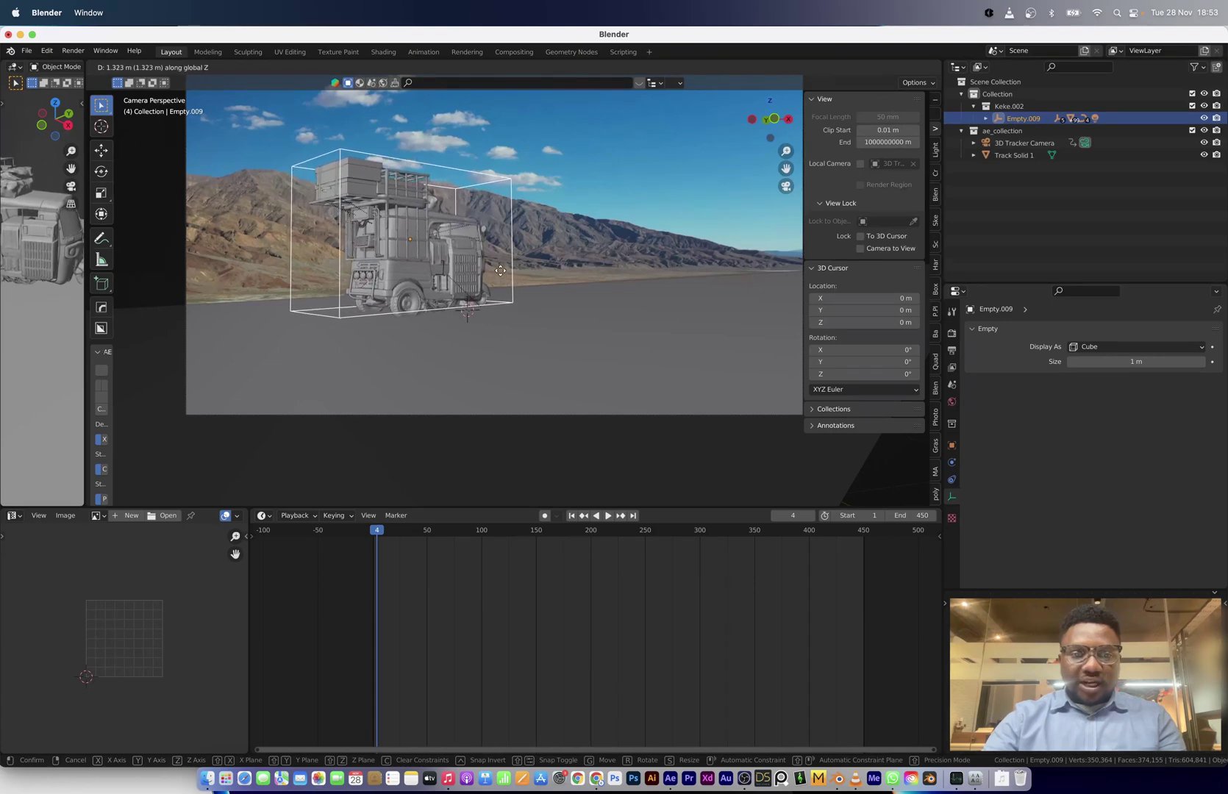
pyautogui.click(466, 309)
# Switch the transform orientation to Local, move Empty.009 about -2.3 m along its local Y axis and scale it down slightly.
pyautogui.scroll(4, 399, 338)
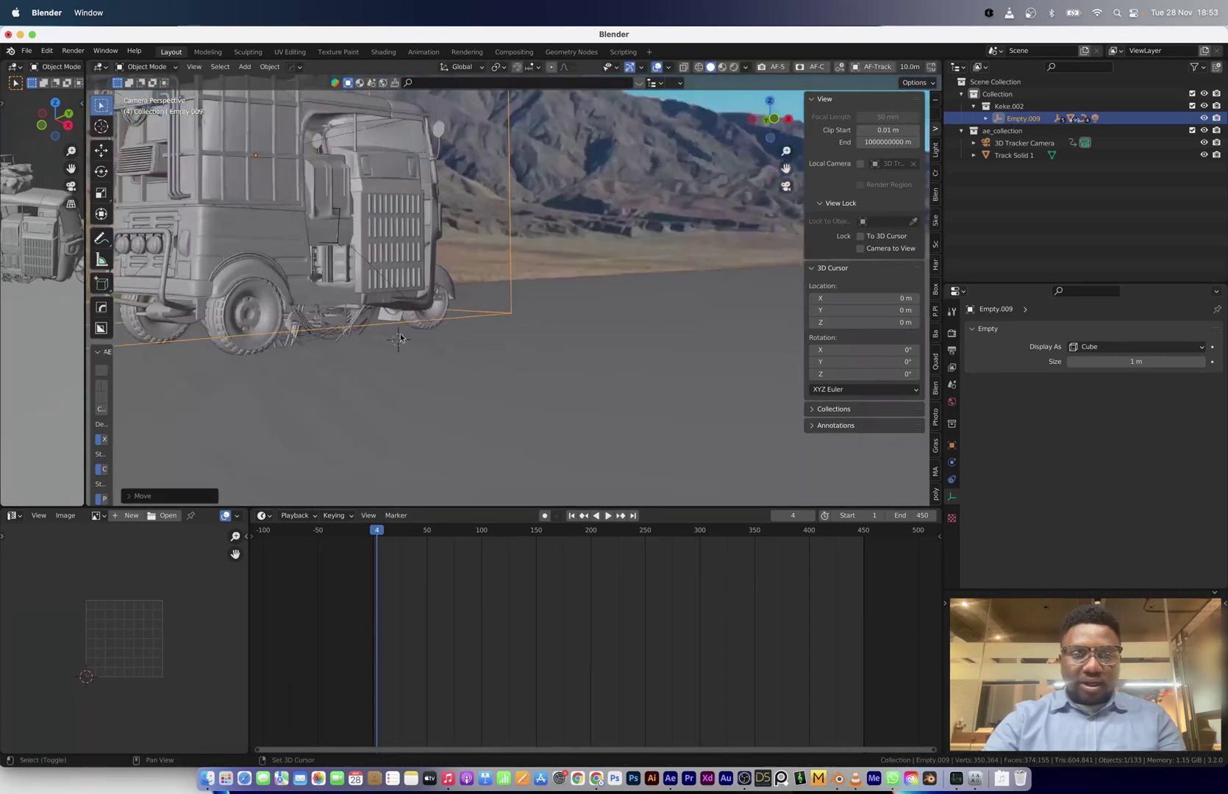
pyautogui.keyDown('shift'); pyautogui.moveTo(400, 336); pyautogui.dragTo(483, 281, button='middle'); pyautogui.keyUp('shift')
pyautogui.scroll(-3, 377, 303)
pyautogui.scroll(3, 407, 298)
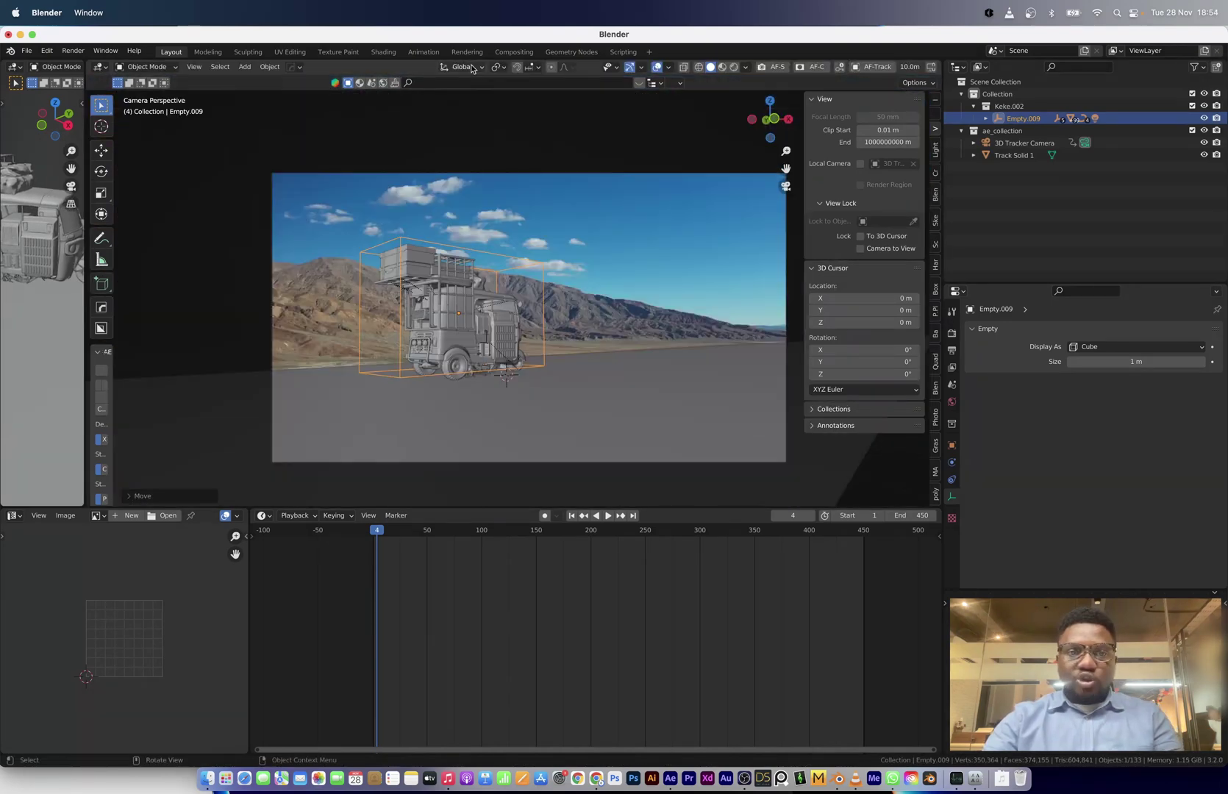
pyautogui.click(471, 67)
pyautogui.click(441, 117)
pyautogui.press('g')
pyautogui.press('y')
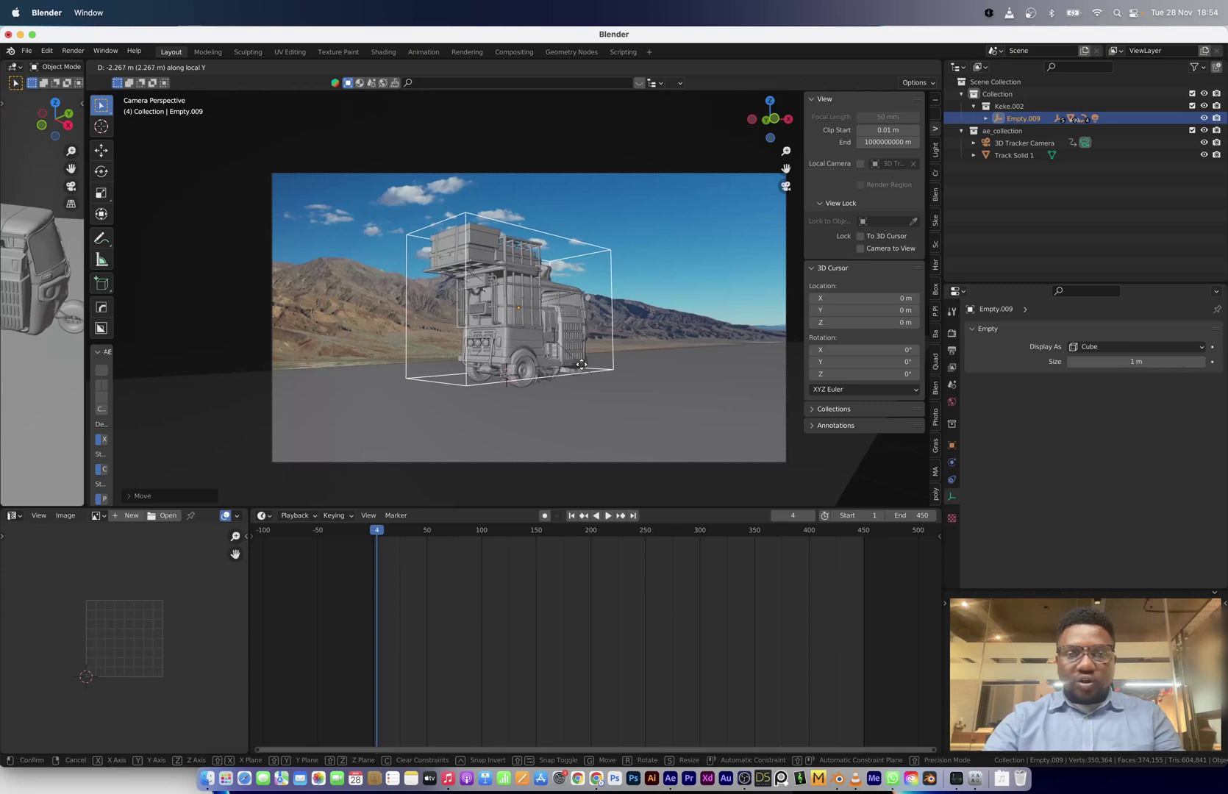
pyautogui.click(545, 332)
pyautogui.press('s')
pyautogui.scroll(-3, 625, 352)
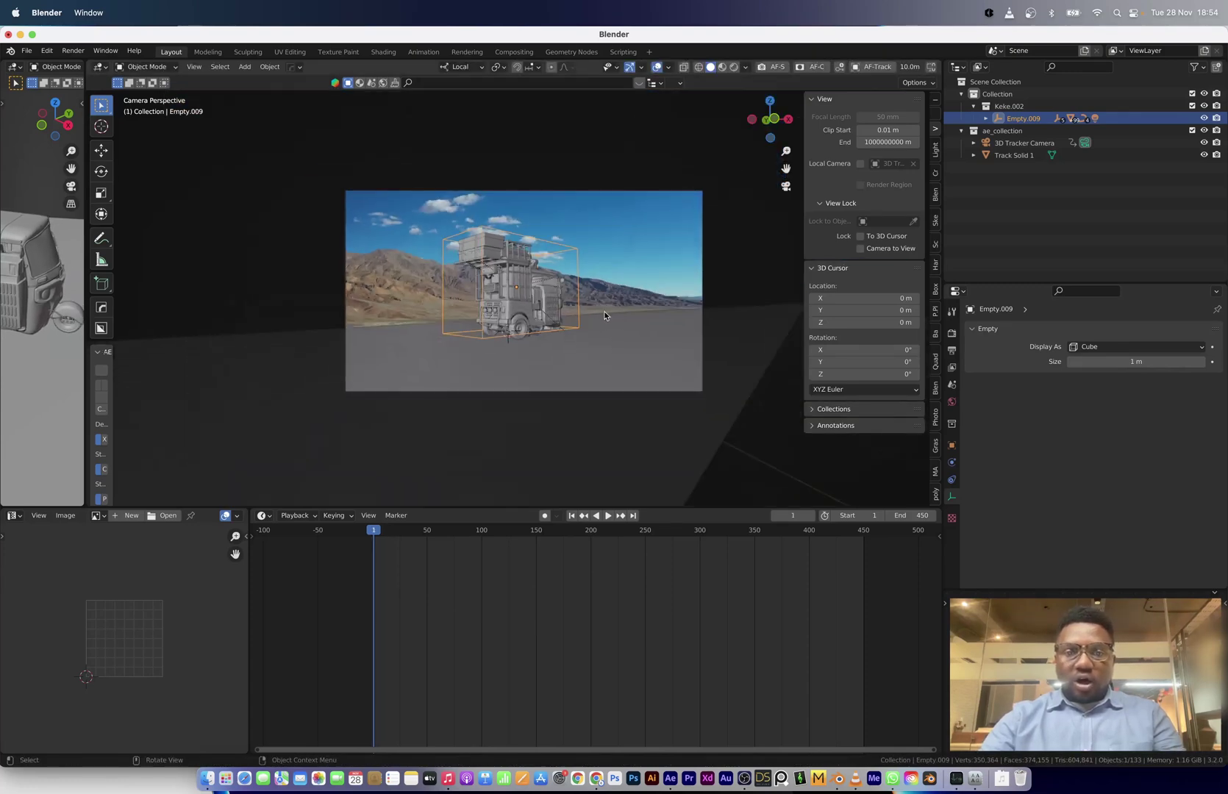
# Open the world settings with the aristea_wreck_1k environment and show the camera view in Rendered shading.
pyautogui.scroll(2, 625, 353)
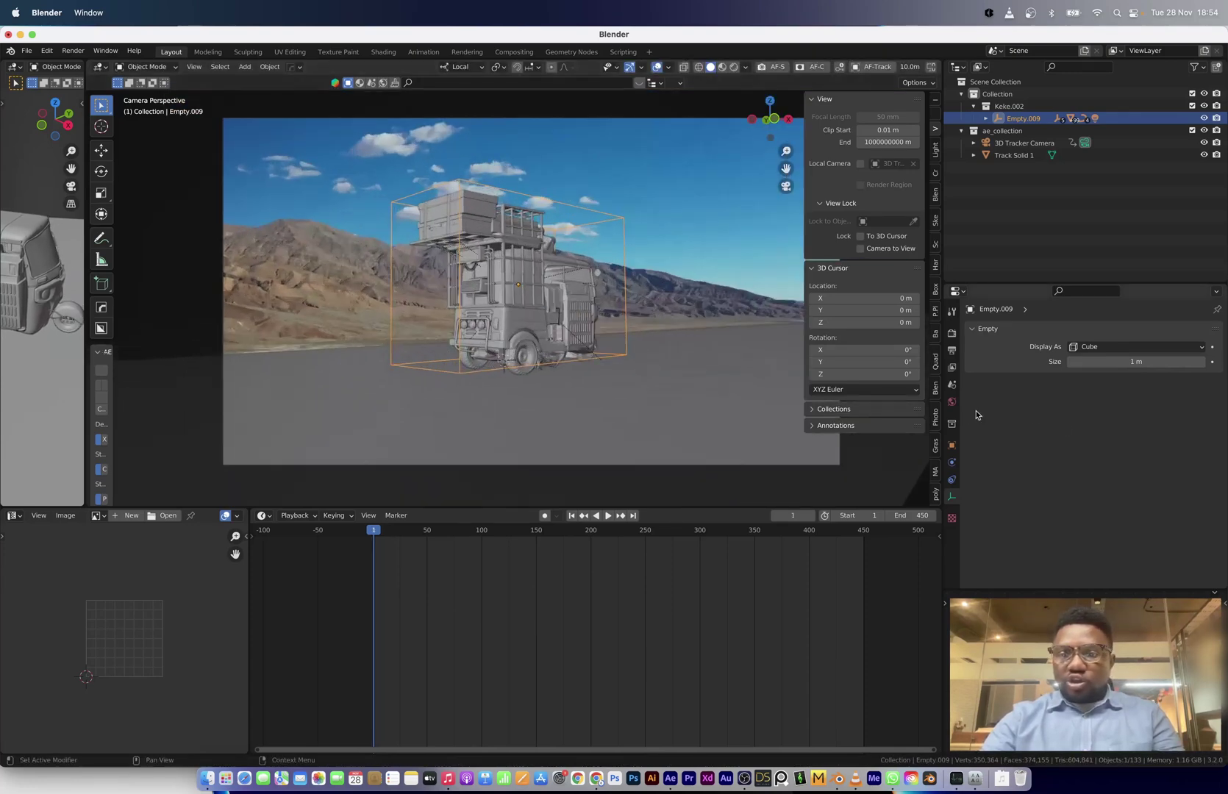
pyautogui.click(951, 401)
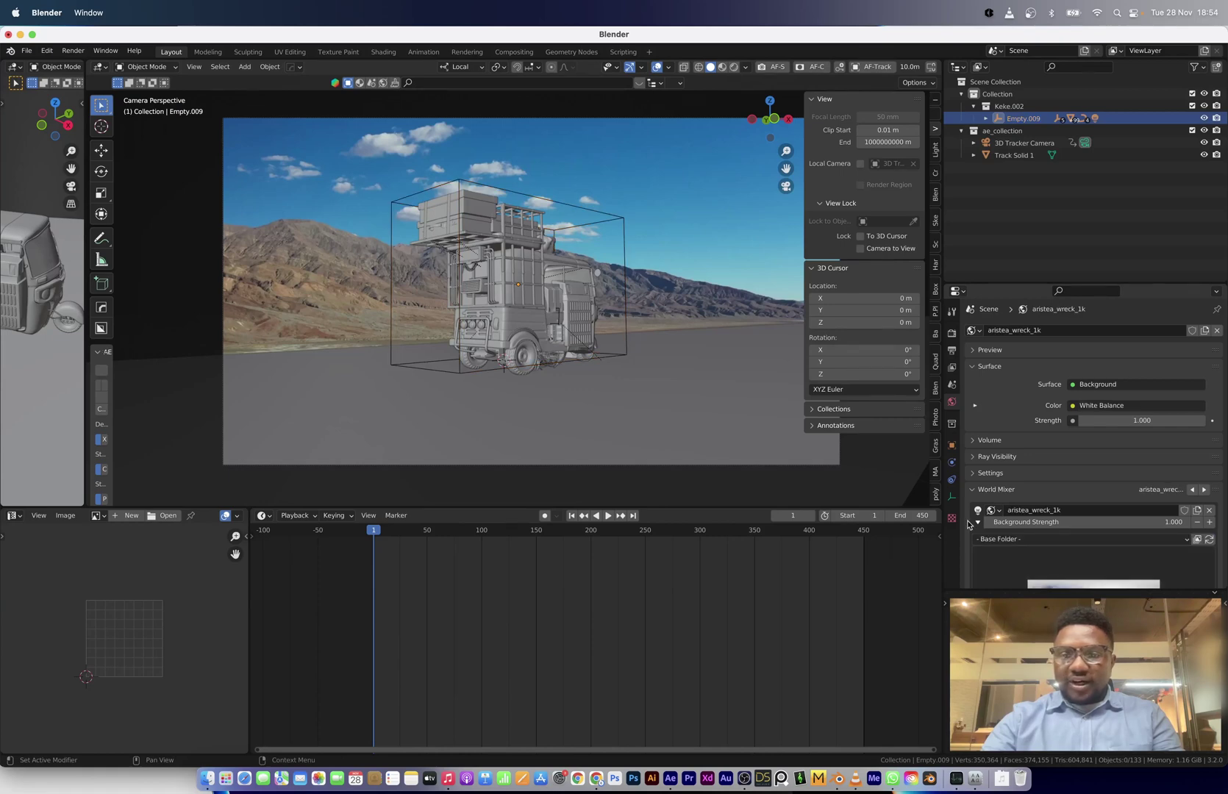
pyautogui.press('z')
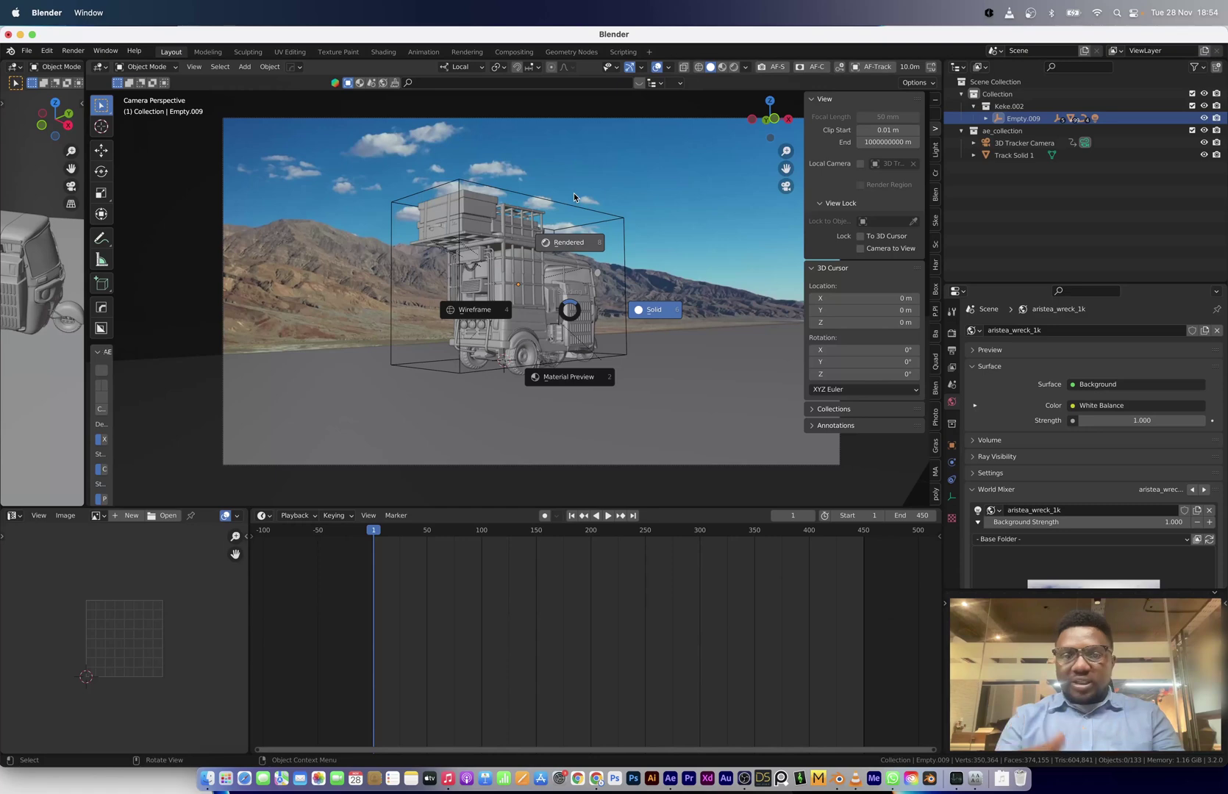
pyautogui.click(574, 192)
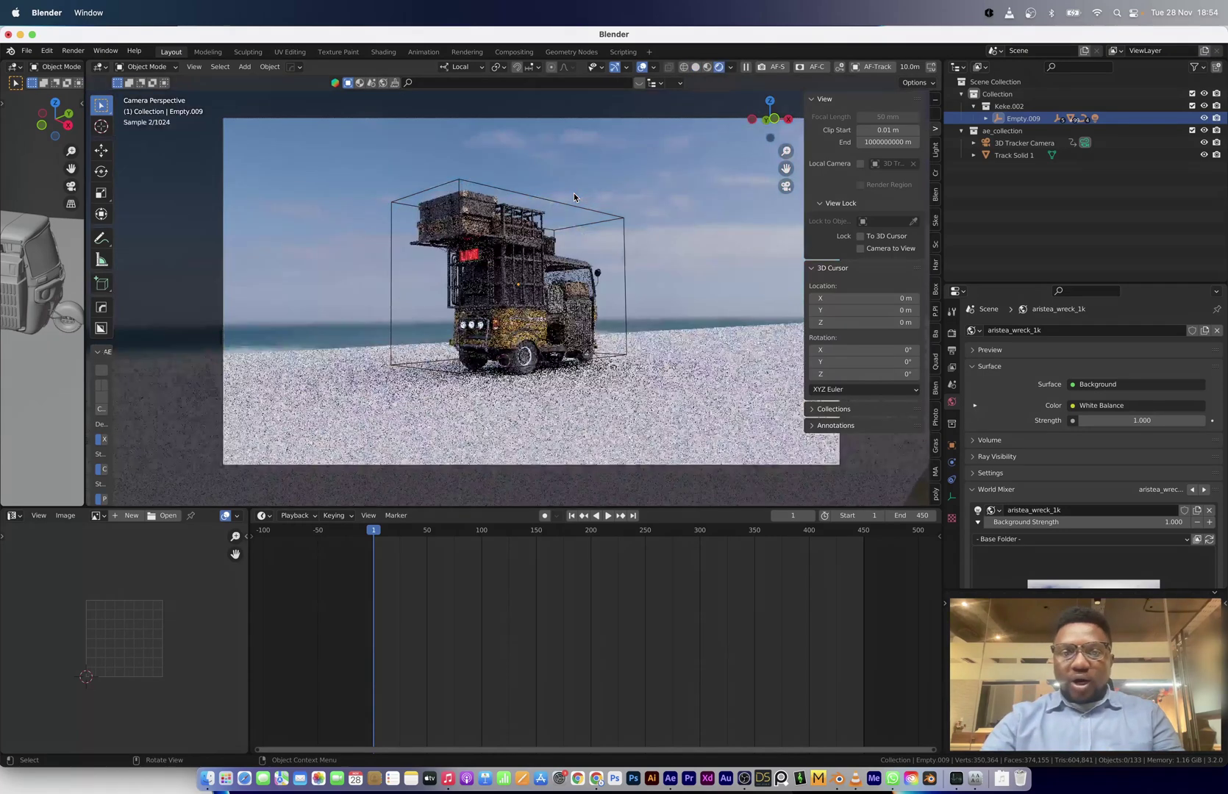
# Enable Transparent film and Transparent Glass in the Cycles render settings.
pyautogui.click(951, 333)
pyautogui.click(973, 380)
pyautogui.click(985, 396)
pyautogui.click(985, 478)
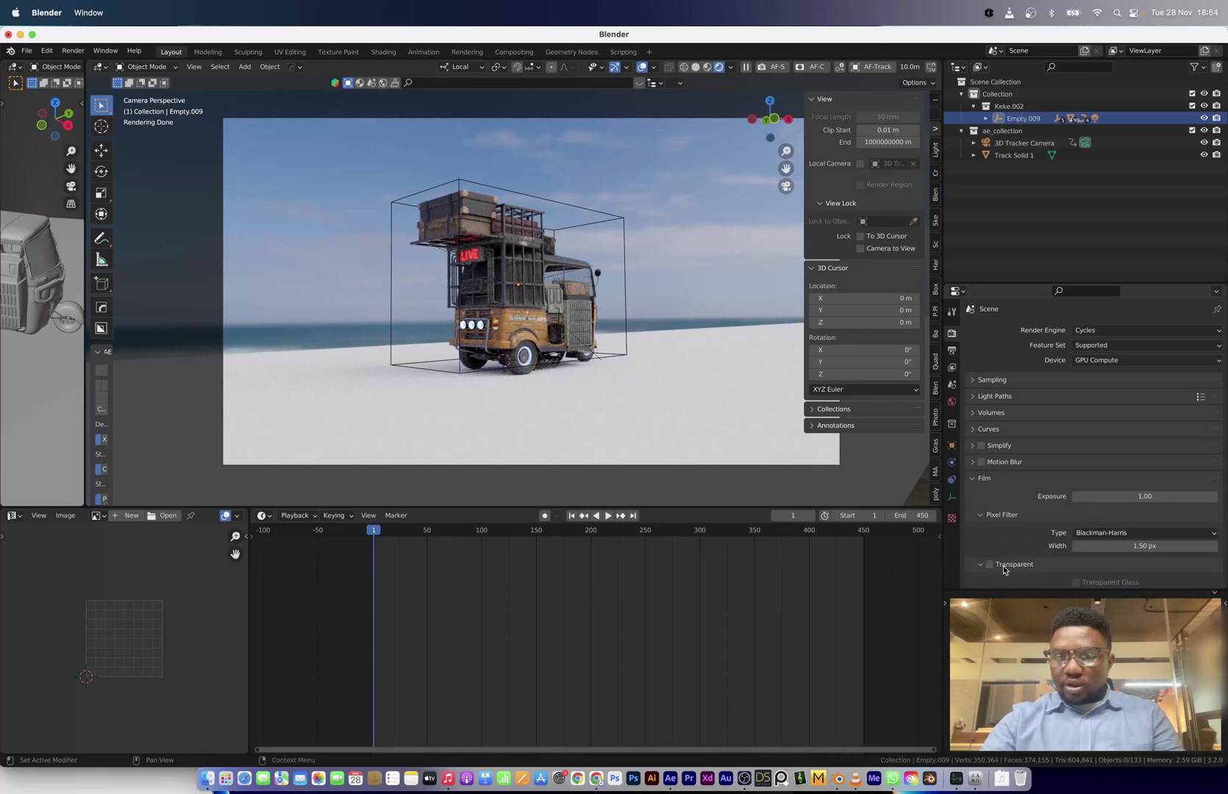
pyautogui.scroll(-3, 1004, 566)
pyautogui.click(990, 498)
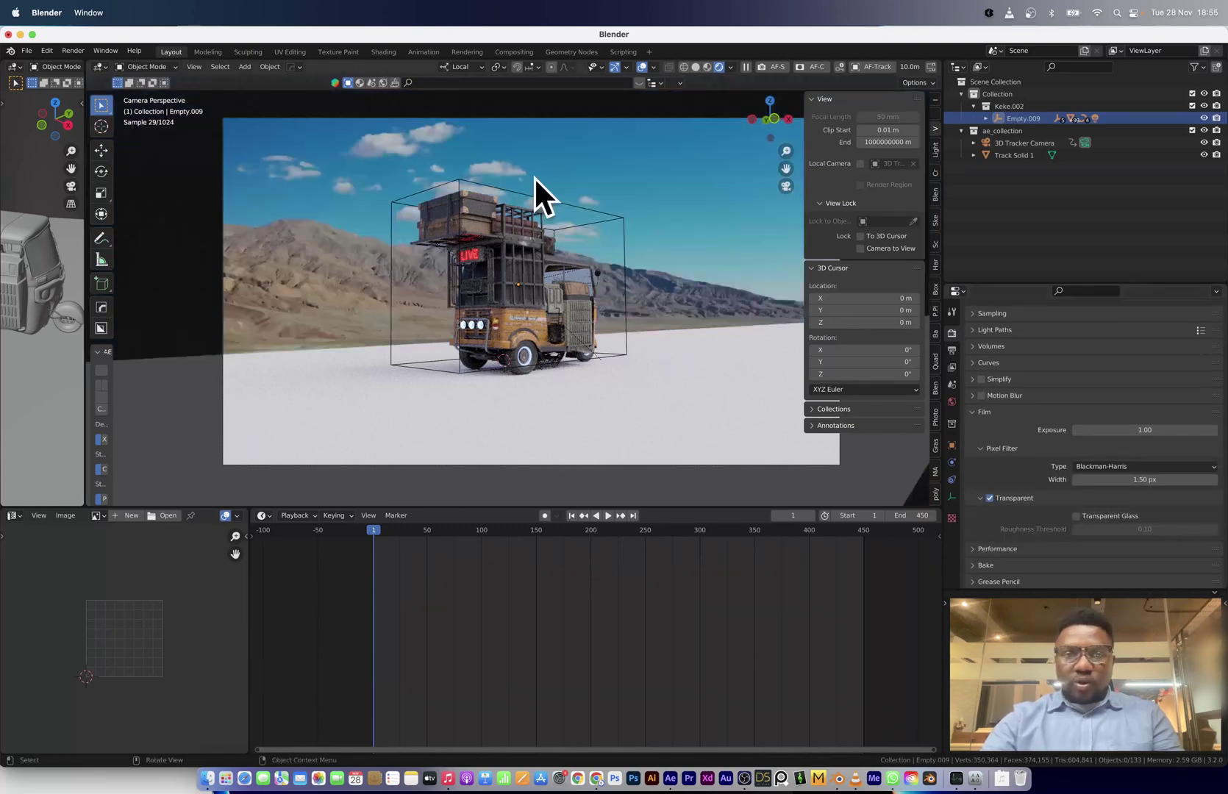
pyautogui.scroll(3, 594, 266)
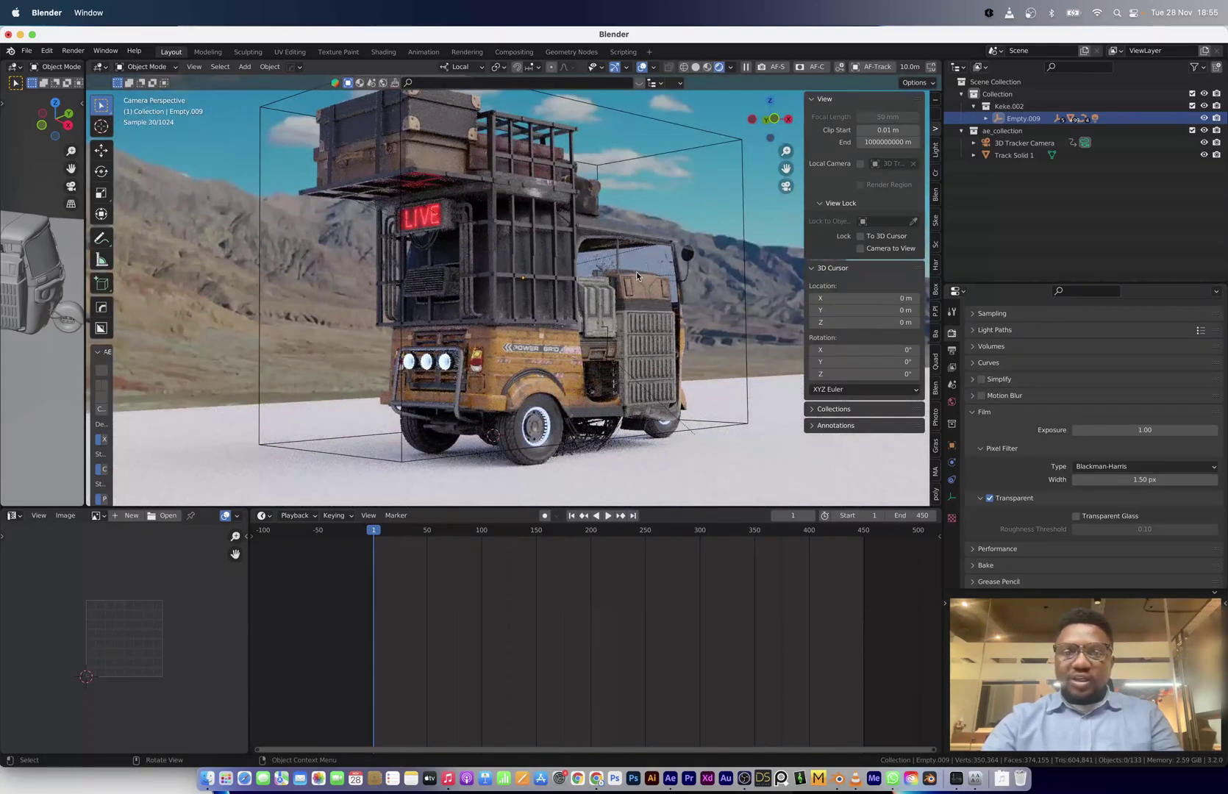
pyautogui.scroll(-3, 637, 275)
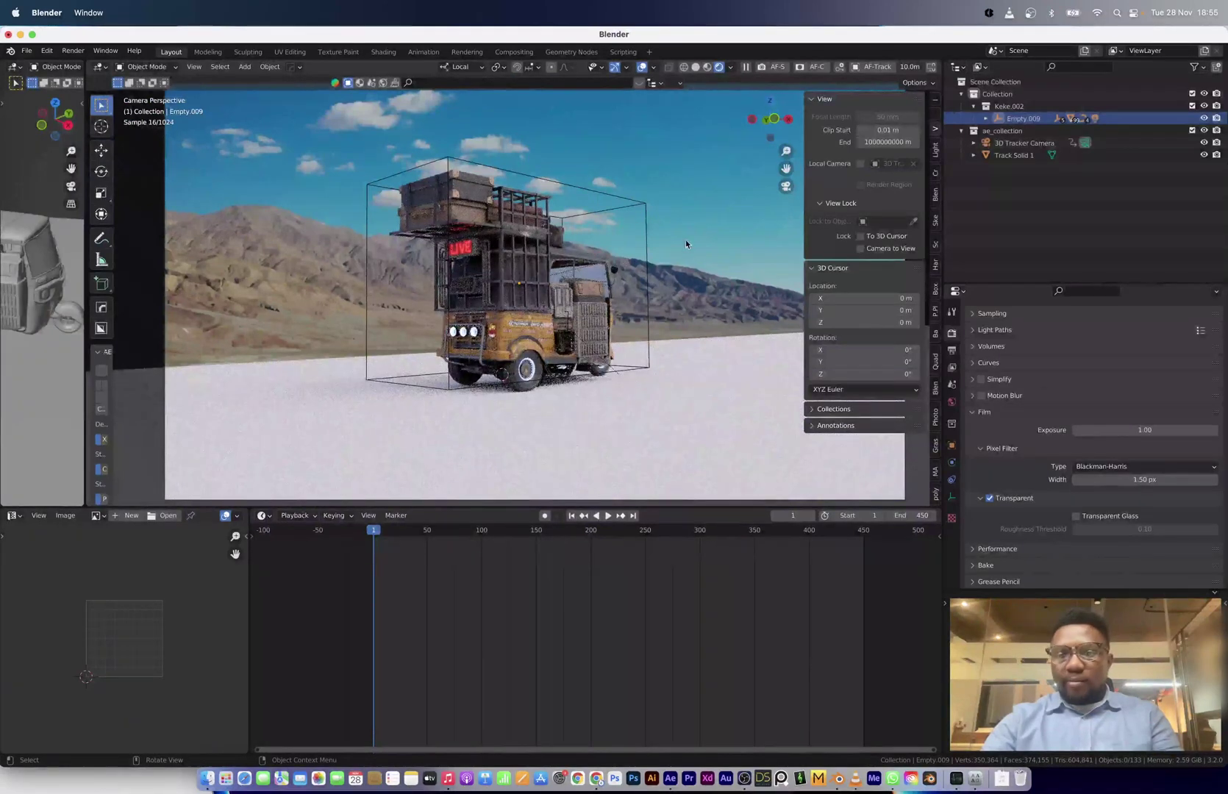
pyautogui.click(1107, 516)
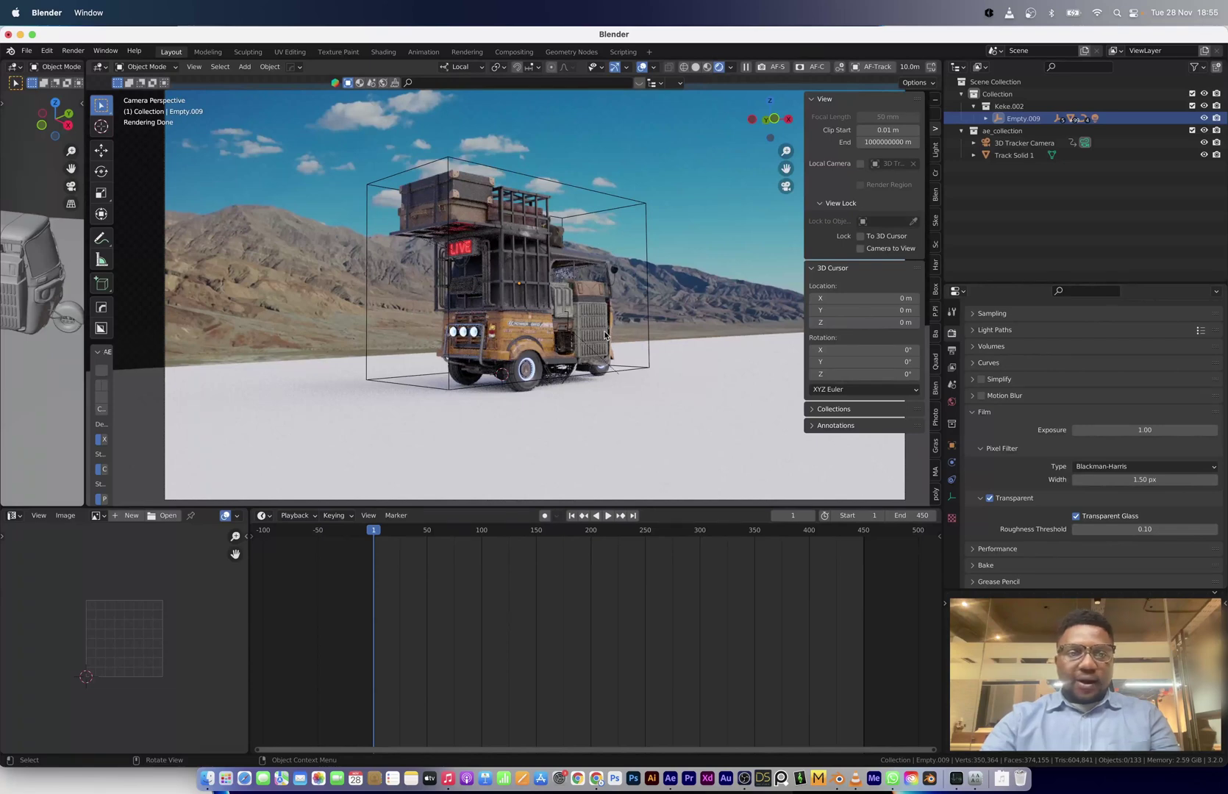
# Make Track Solid 1 a shadow catcher in its object visibility settings, and deselect it.
pyautogui.scroll(-3, 621, 374)
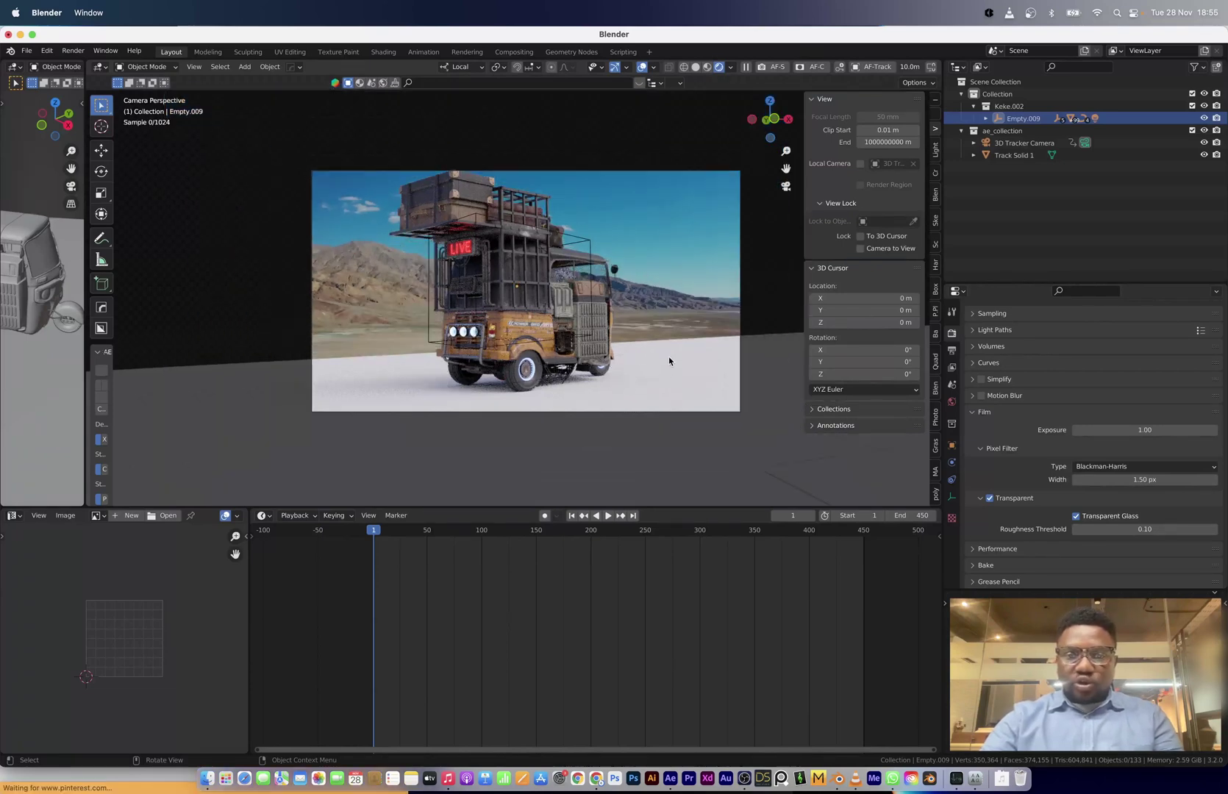
pyautogui.click(634, 329)
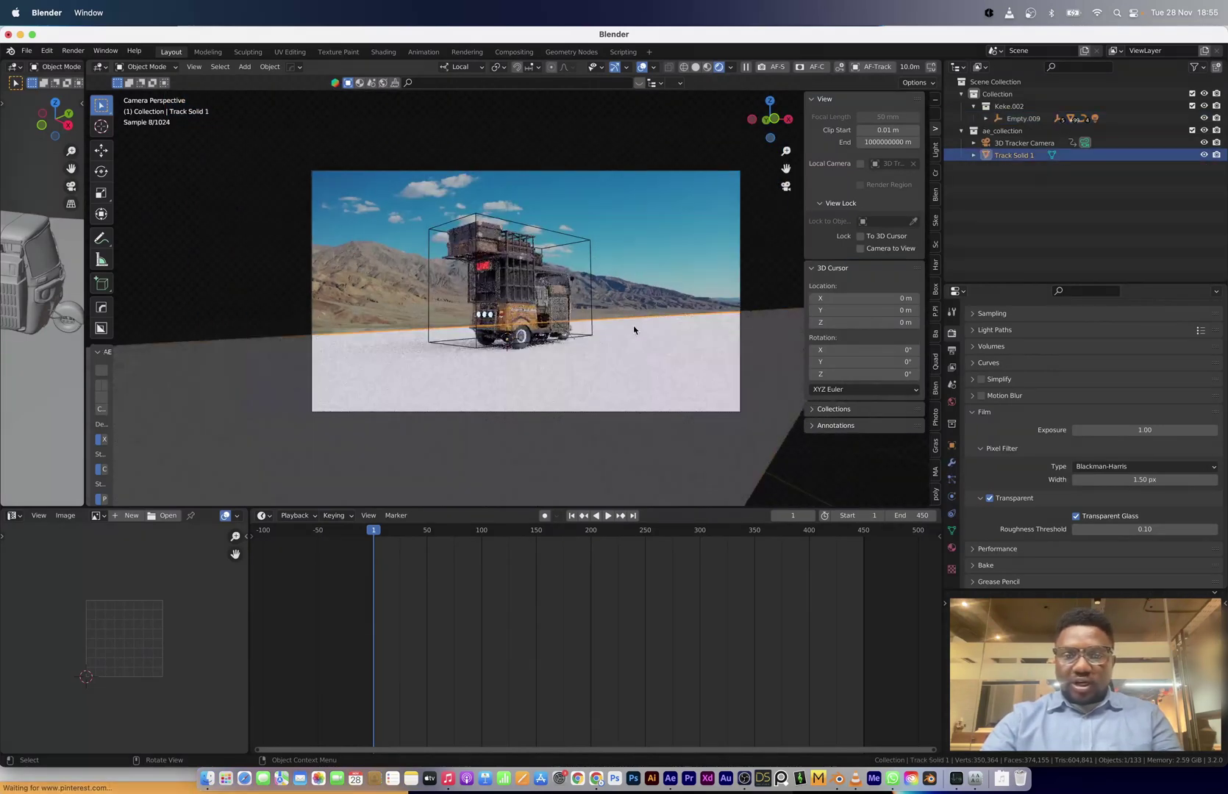
pyautogui.click(953, 445)
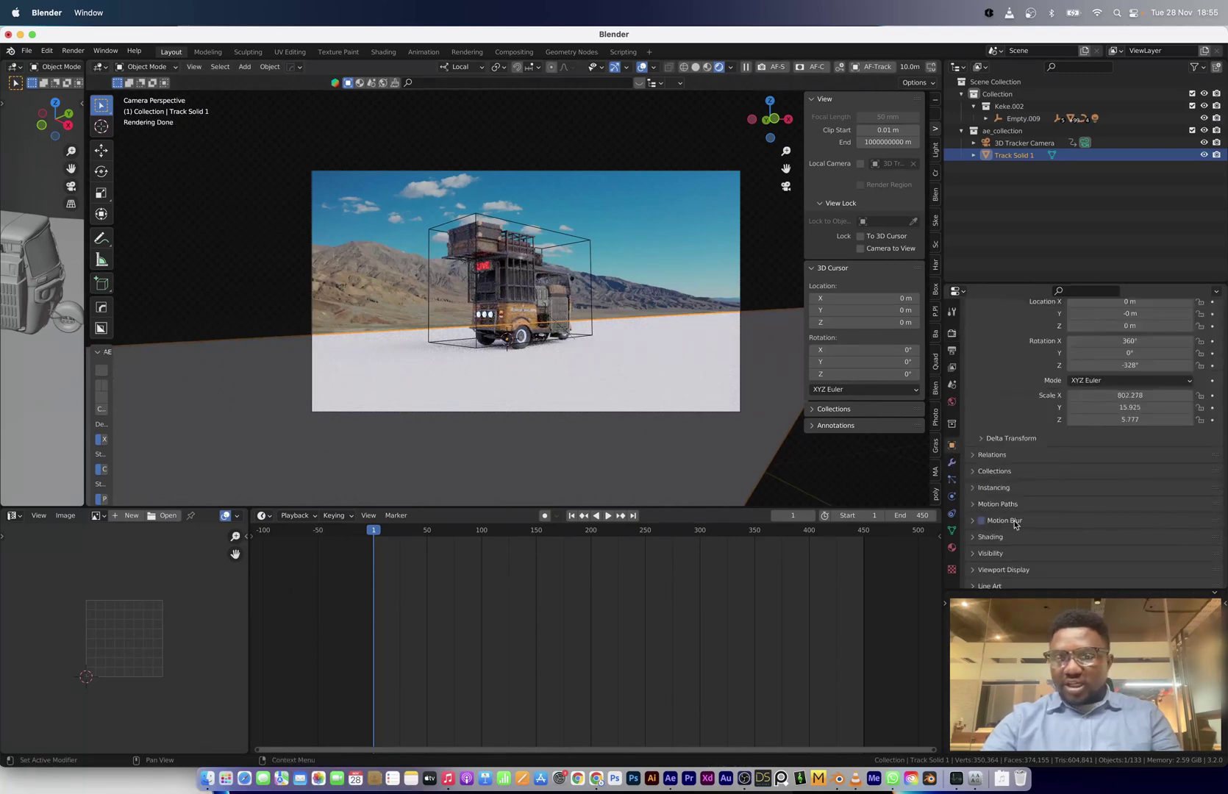
pyautogui.scroll(-6, 1041, 490)
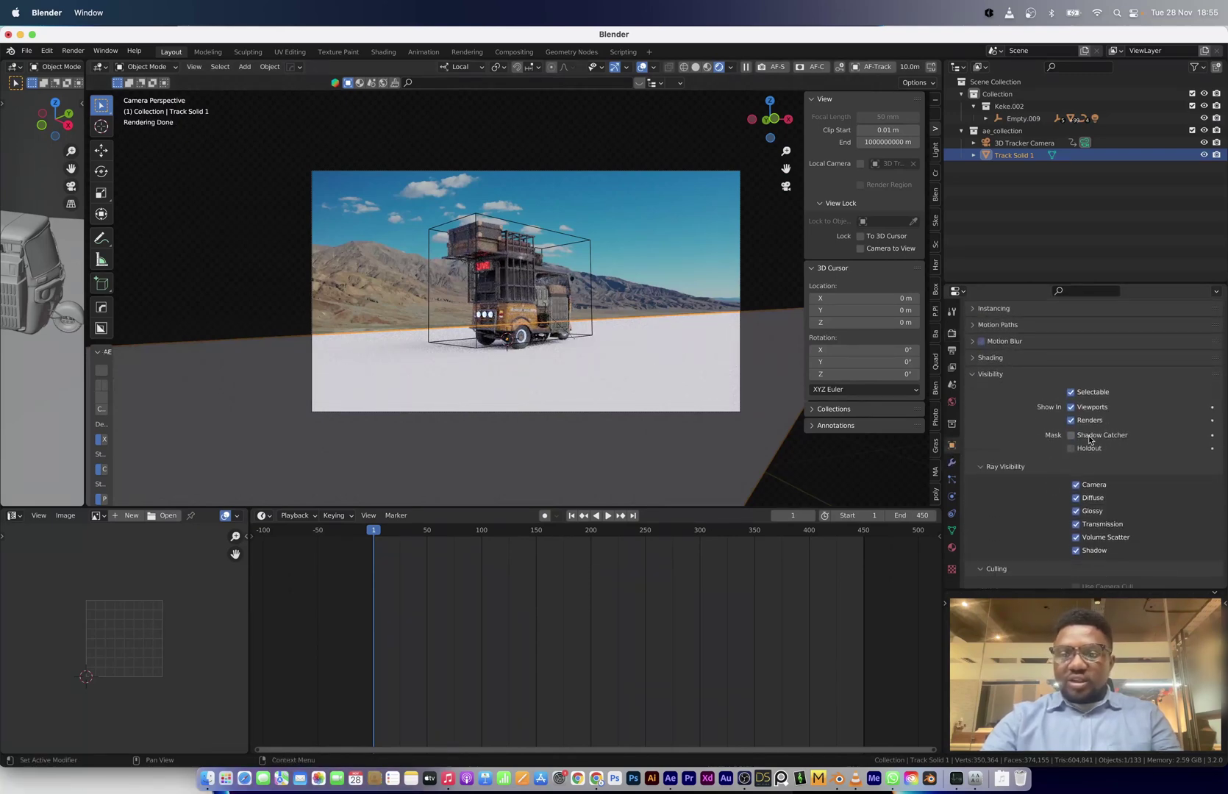
pyautogui.click(1077, 433)
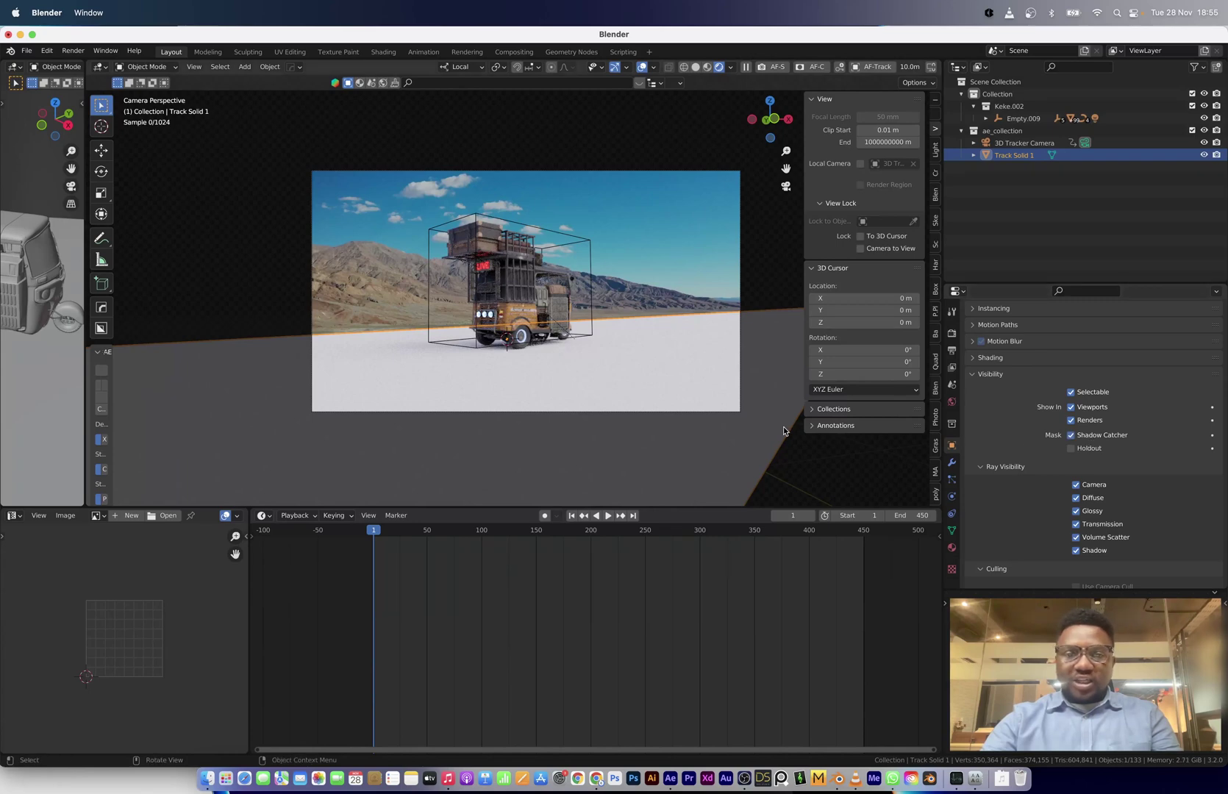
pyautogui.click(653, 284)
pyautogui.scroll(2, 507, 360)
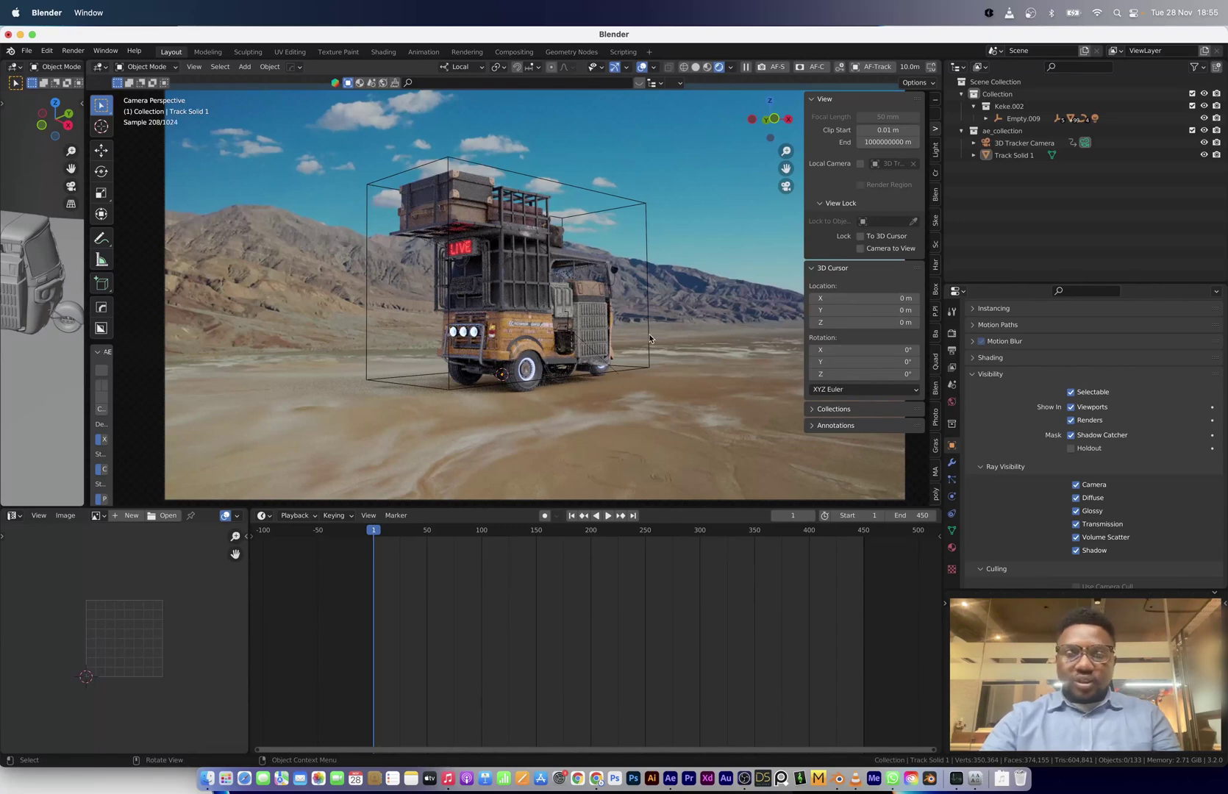
pyautogui.scroll(-3, 645, 331)
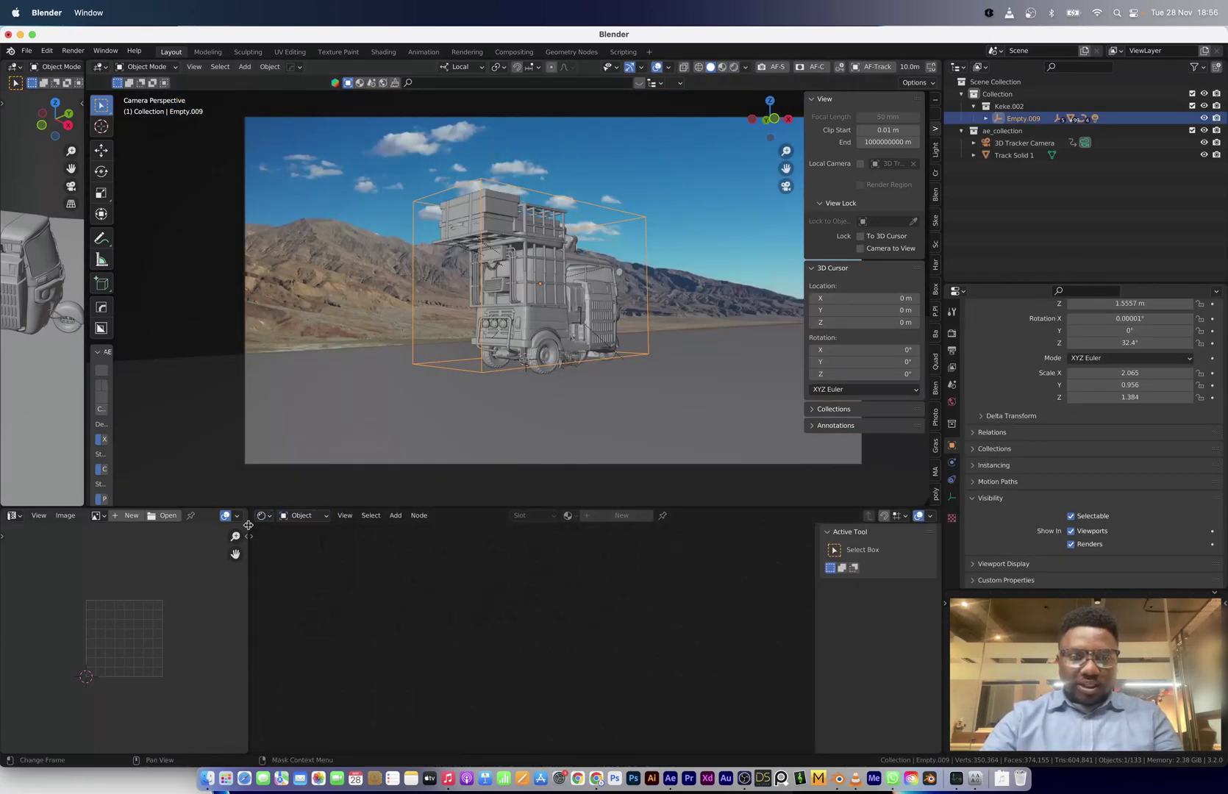
# Show the Timeline in the editor below the camera view and enable Auto Keying with Empty.009 selected.
pyautogui.click(262, 515)
pyautogui.click(408, 560)
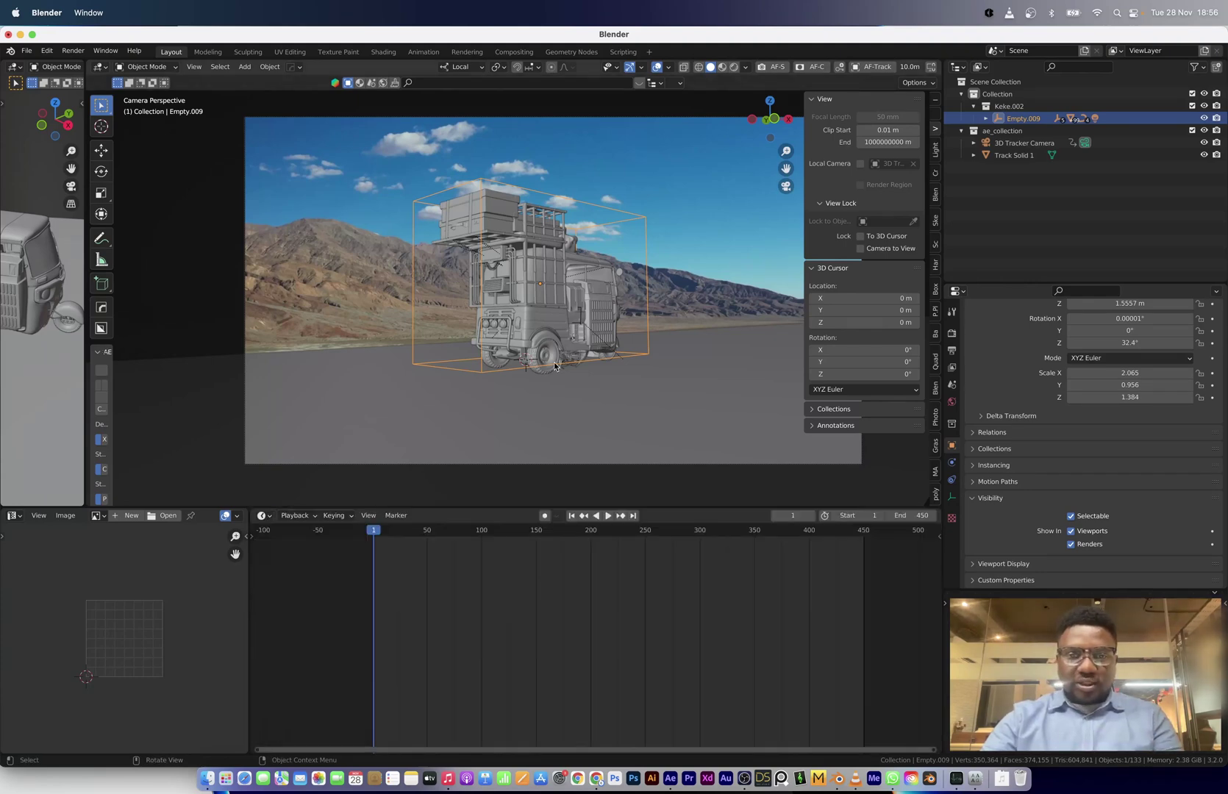
pyautogui.scroll(2, 555, 365)
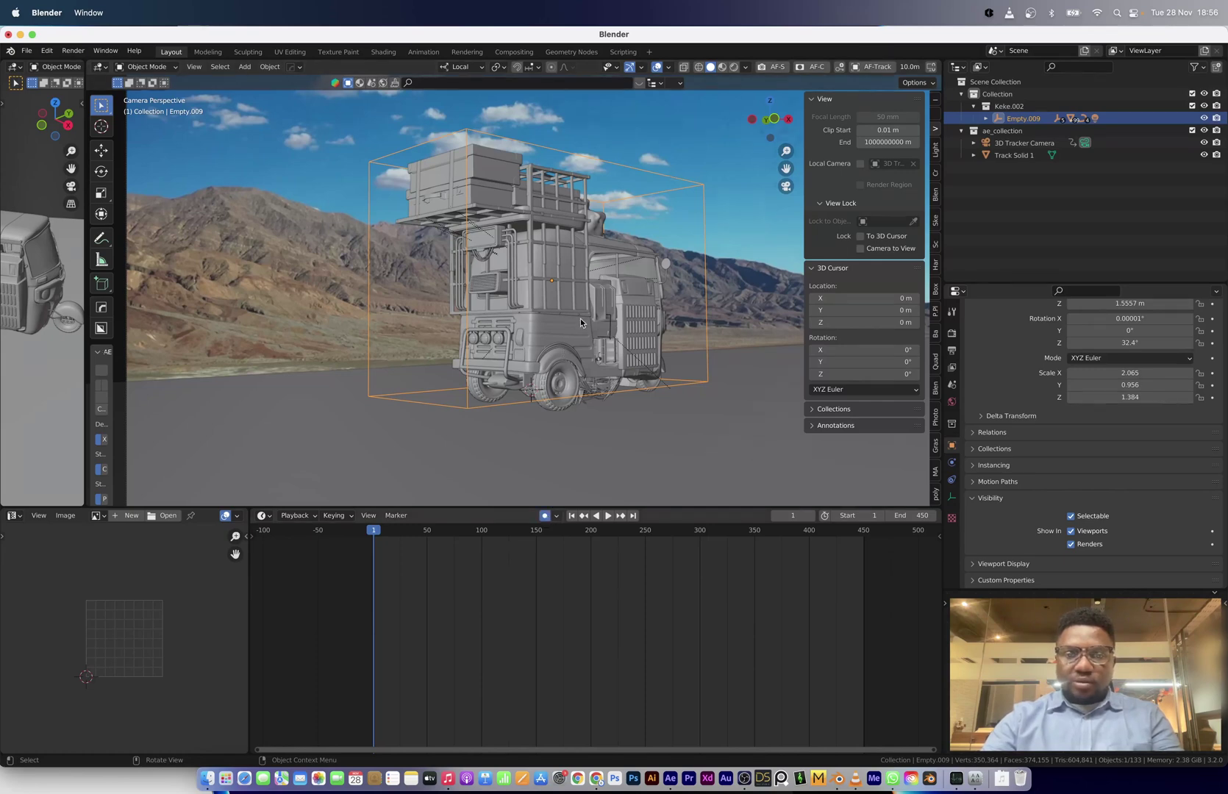
pyautogui.scroll(-3, 580, 319)
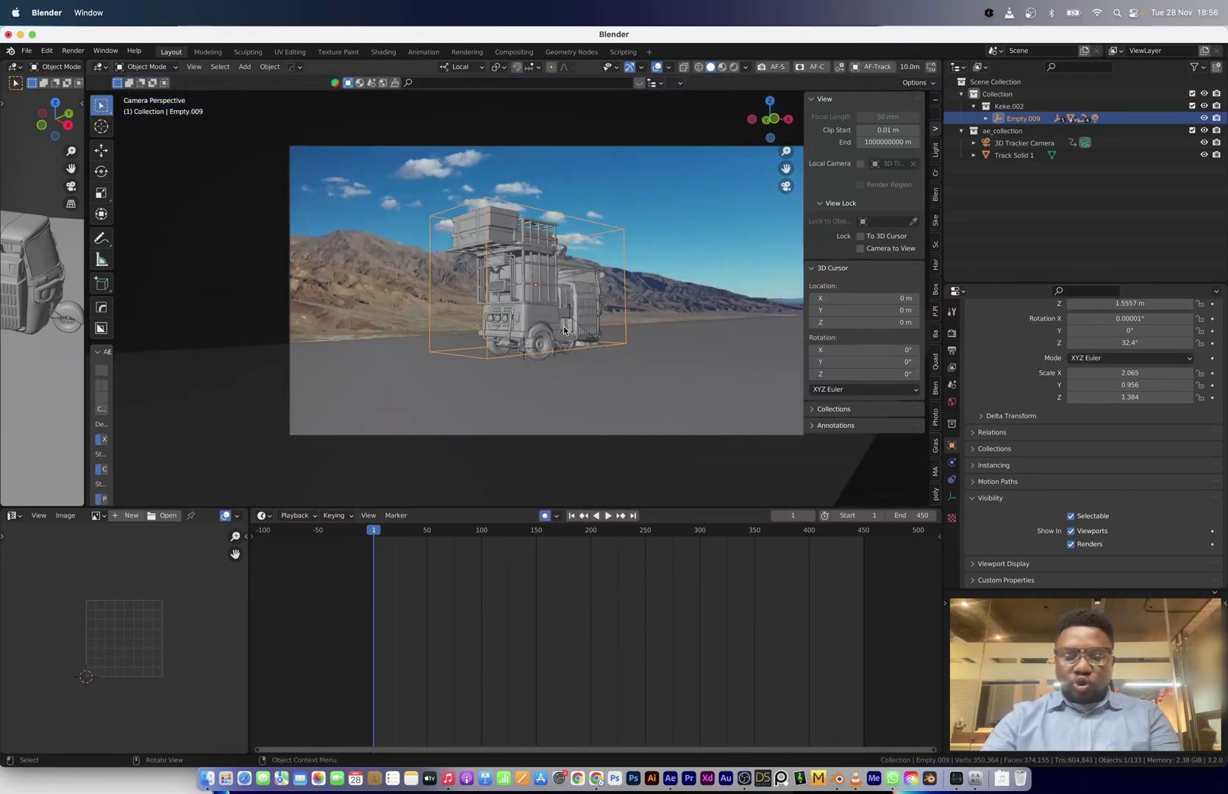
# Keyframe Empty.009's location, rotation and scale at frame 1, move it, and auto-key another position at frame 40.
pyautogui.press('i')
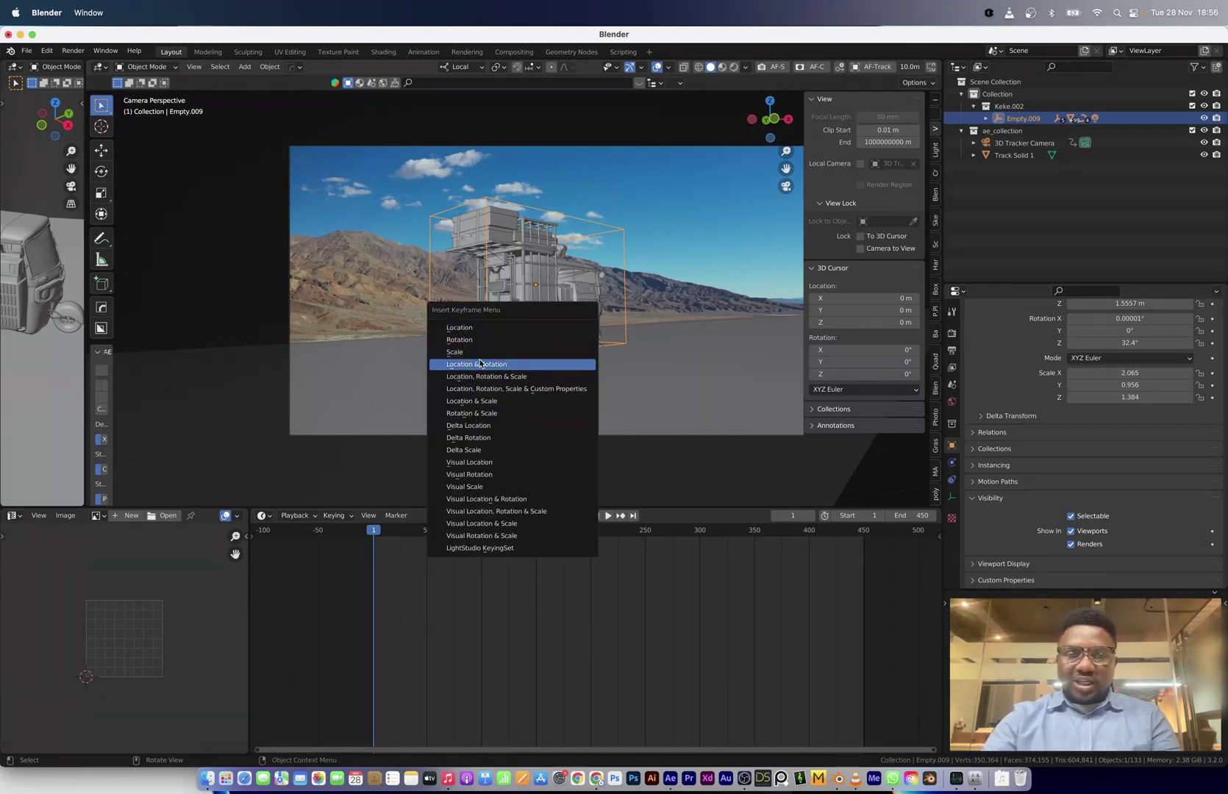
pyautogui.click(565, 355)
pyautogui.press('g')
pyautogui.click(620, 261)
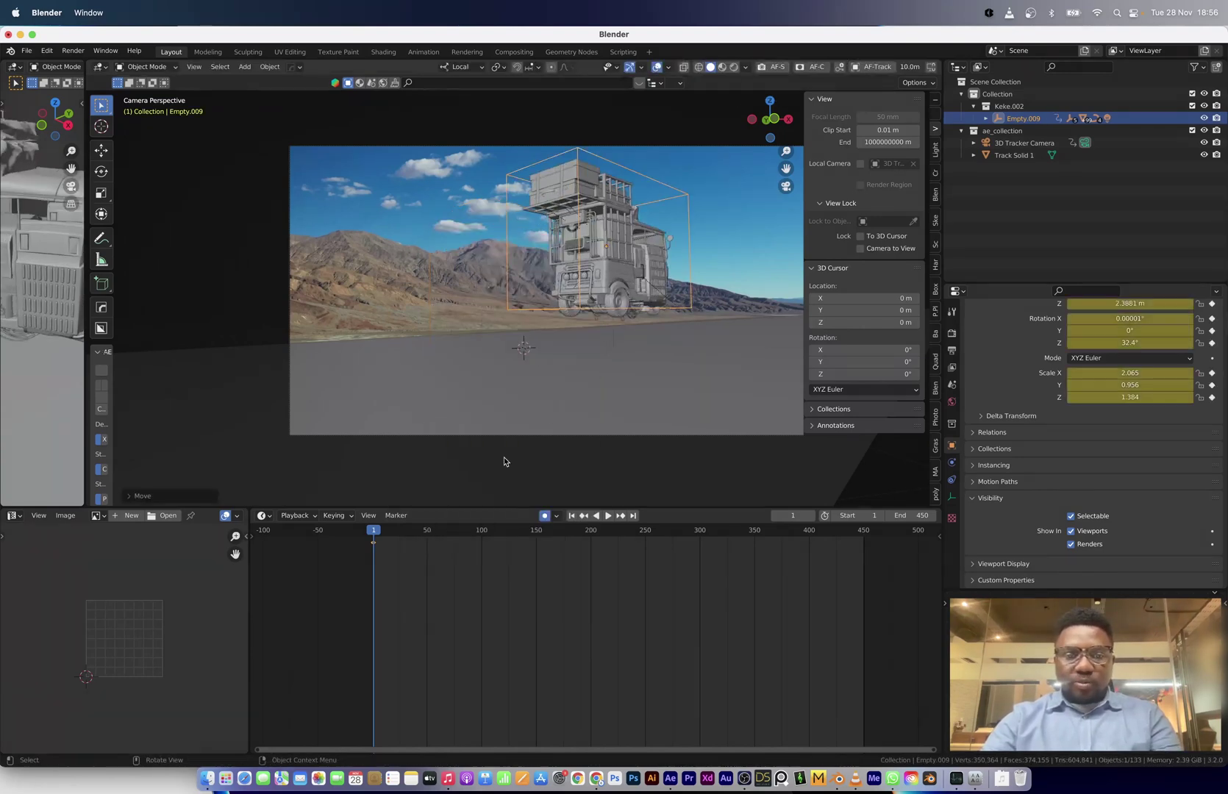
pyautogui.click(416, 532)
pyautogui.press('g')
pyautogui.click(442, 305)
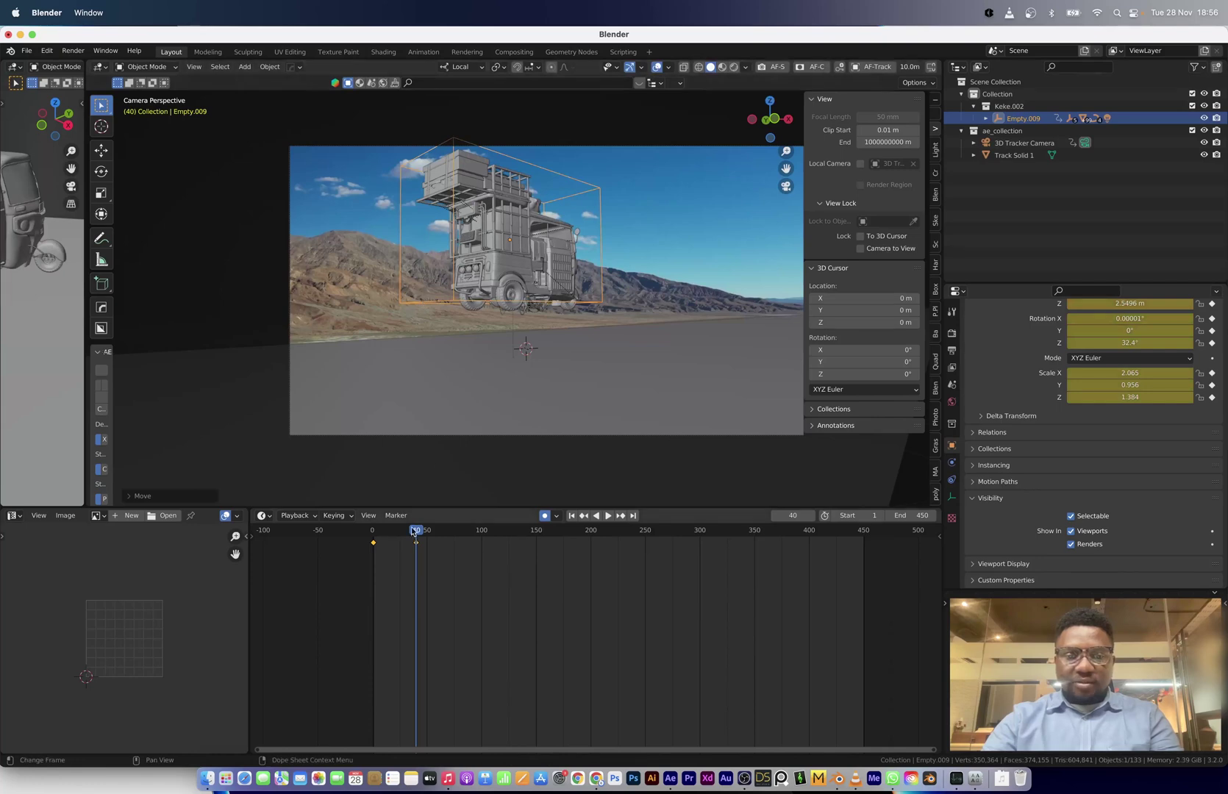
# Play back the vehicle's test movement and undo the test keyframes and moves.
pyautogui.click(381, 531)
pyautogui.press('space')
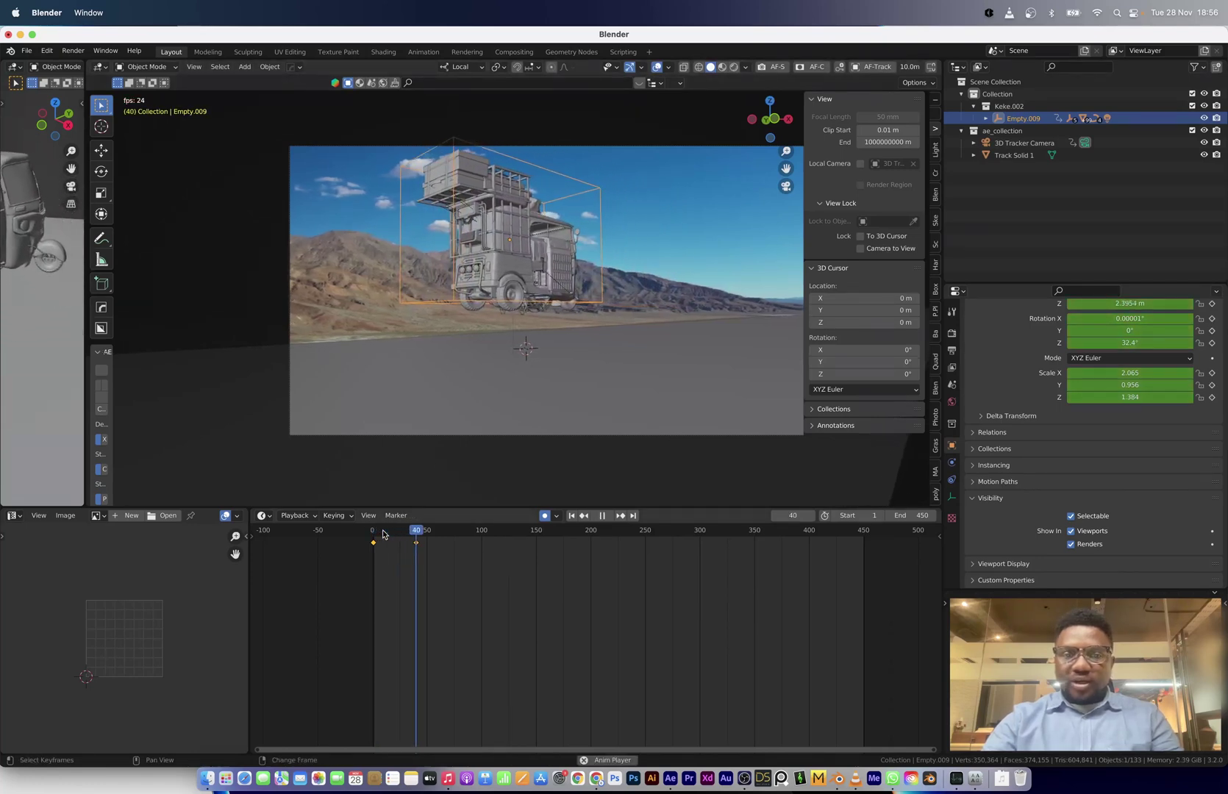
pyautogui.press('space')
pyautogui.press('super+z')
pyautogui.press('super+z')
pyautogui.press('super+z')
pyautogui.press('super+z')
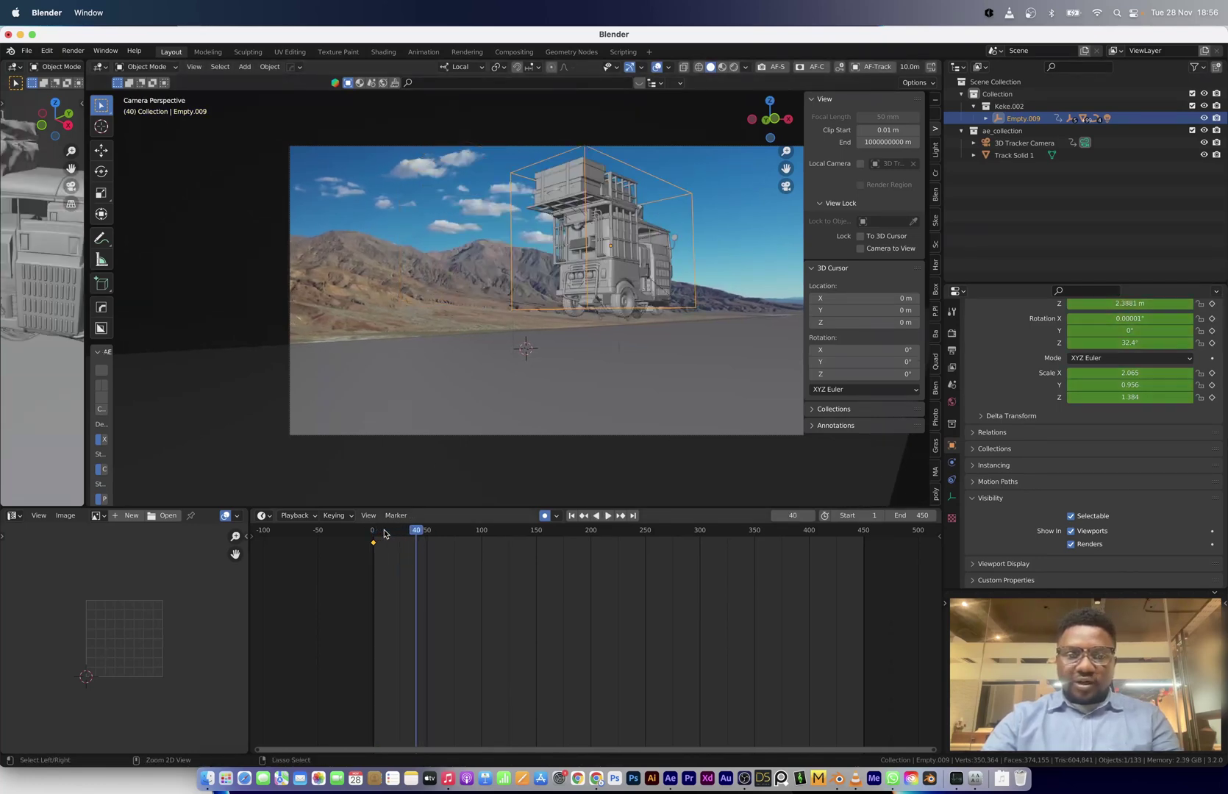
# Insert location and rotation keyframes for Empty.009 at frame 1 and frame 200 with the vehicle in the same position.
pyautogui.scroll(3, 552, 316)
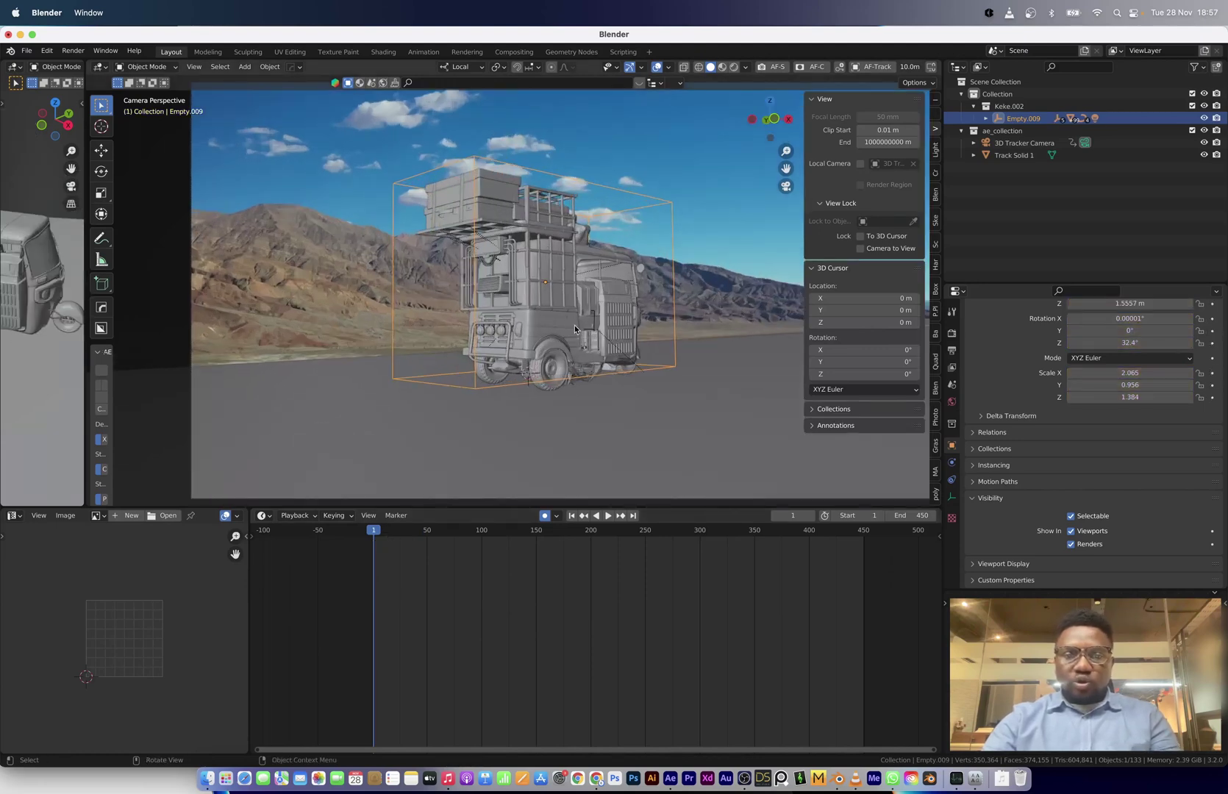
pyautogui.press('i')
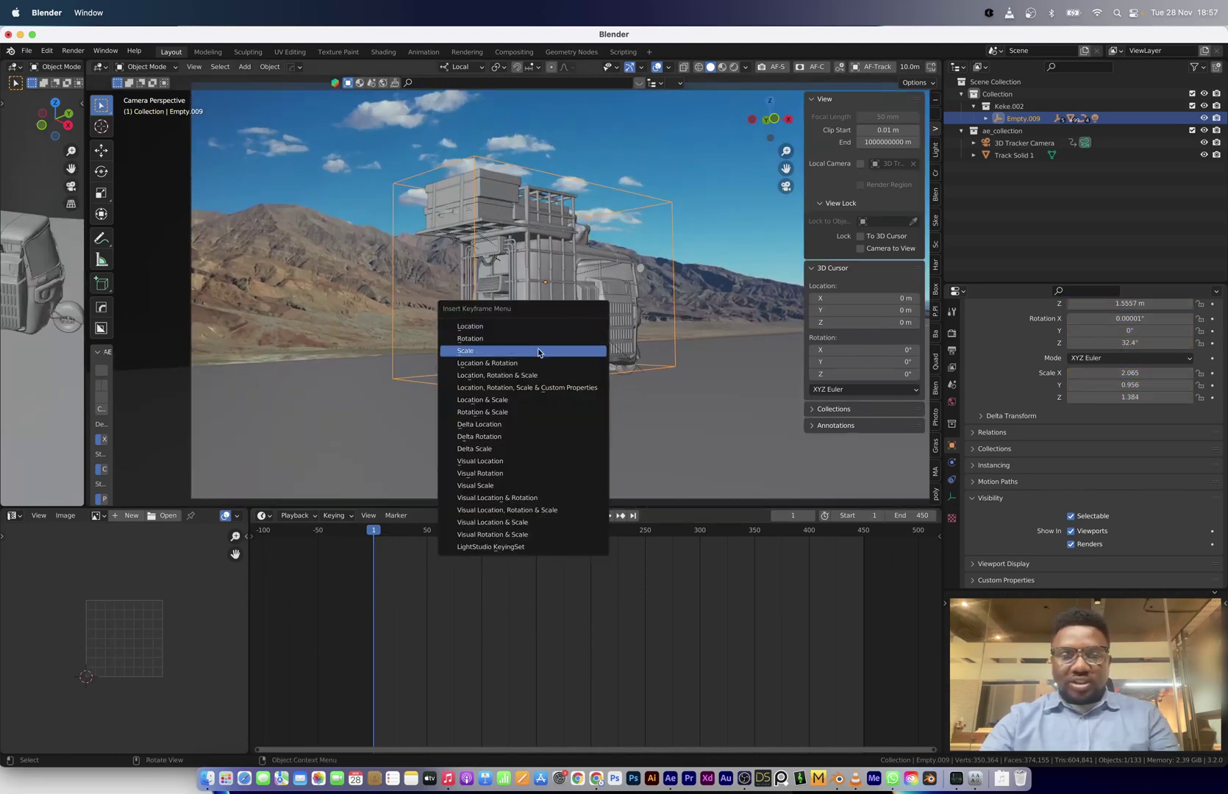
pyautogui.click(523, 363)
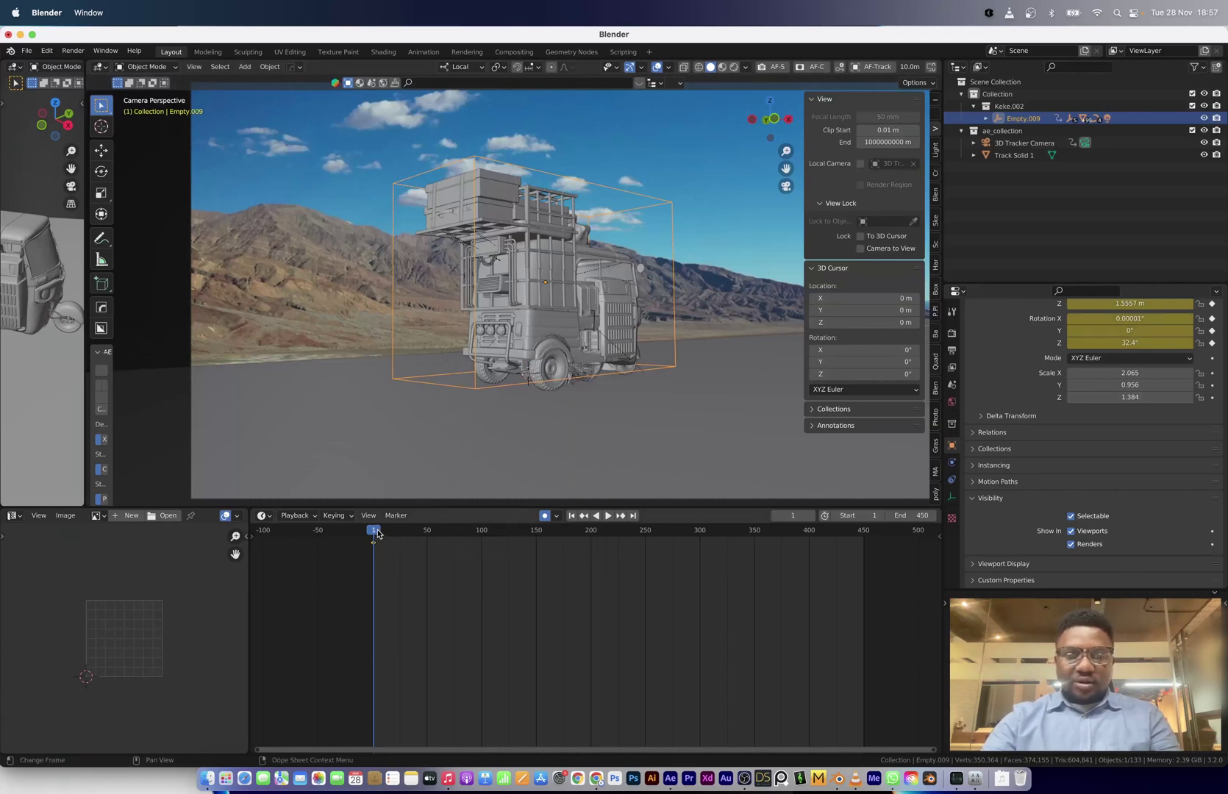
pyautogui.moveTo(378, 533); pyautogui.dragTo(598, 537)
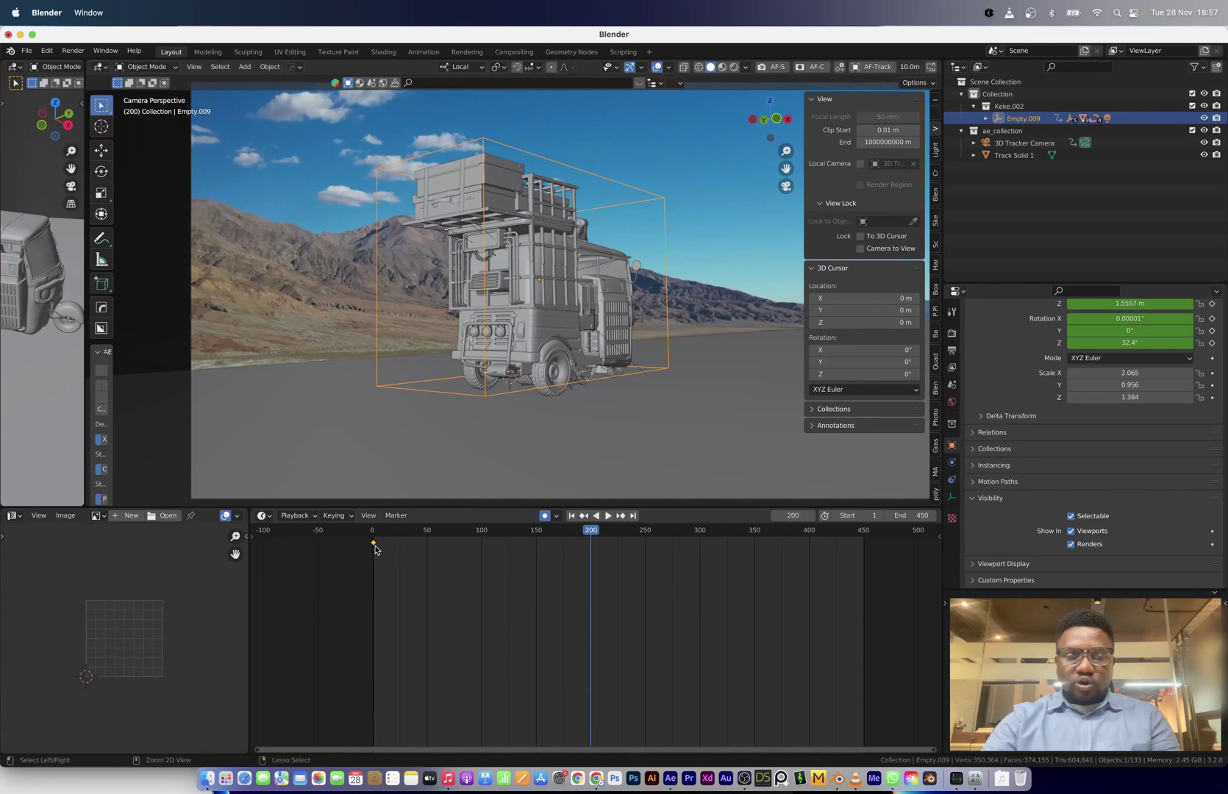
pyautogui.press('i')
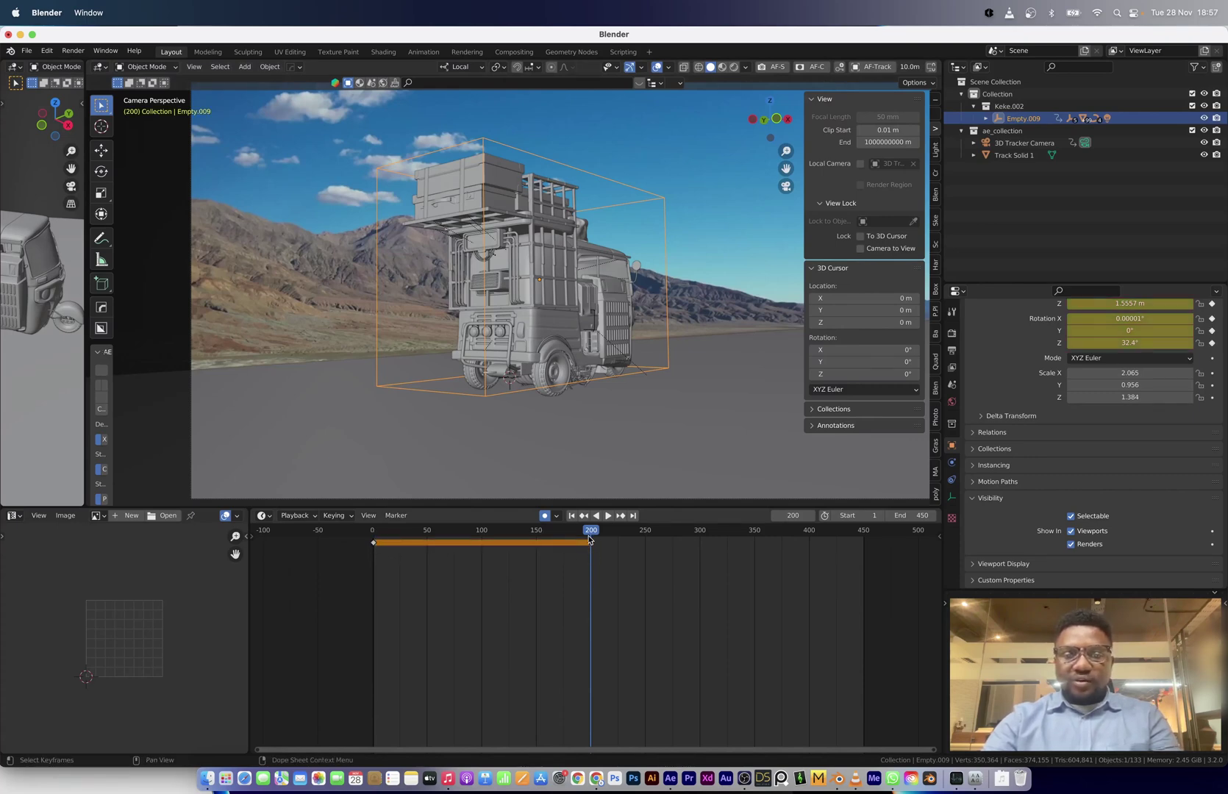
# Go to frame 241 and bring the vehicle's rear wheels into close view.
pyautogui.moveTo(592, 530); pyautogui.dragTo(635, 541)
pyautogui.scroll(5, 619, 354)
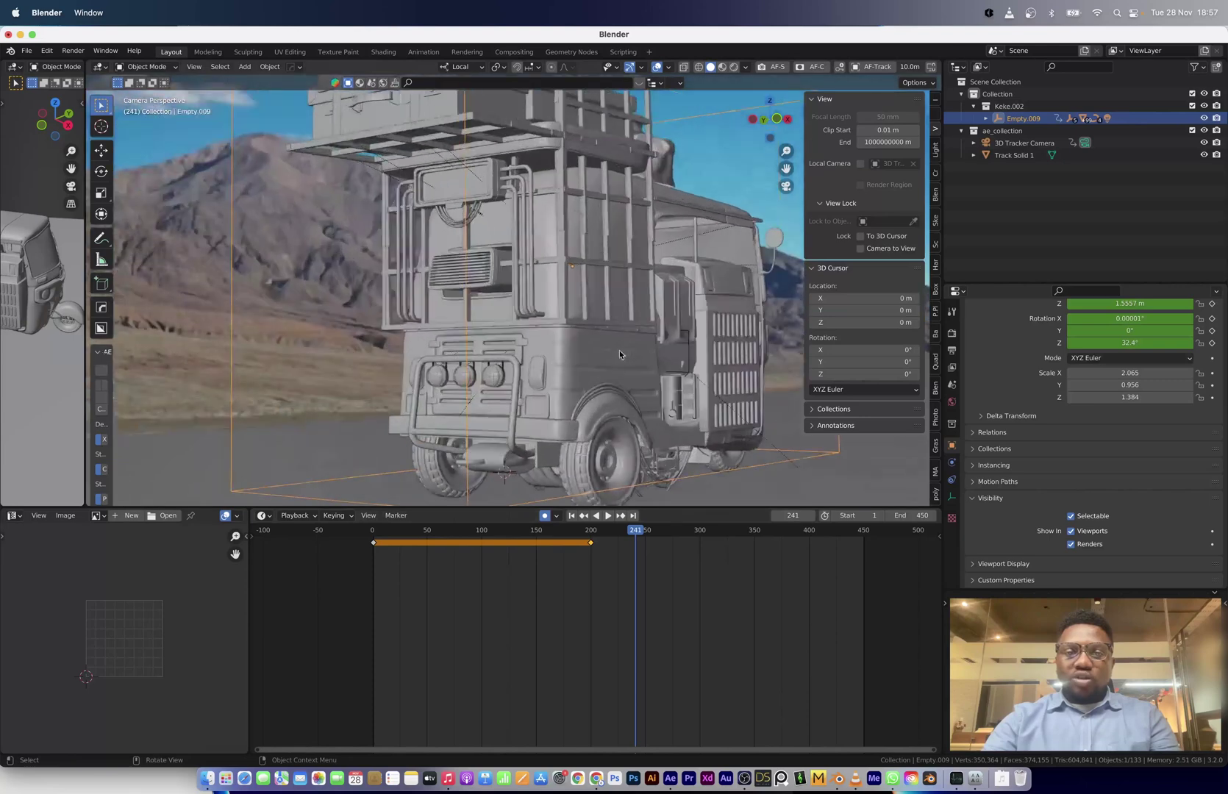
pyautogui.keyDown('shift'); pyautogui.moveTo(619, 353); pyautogui.dragTo(600, 321, button='middle'); pyautogui.keyUp('shift')
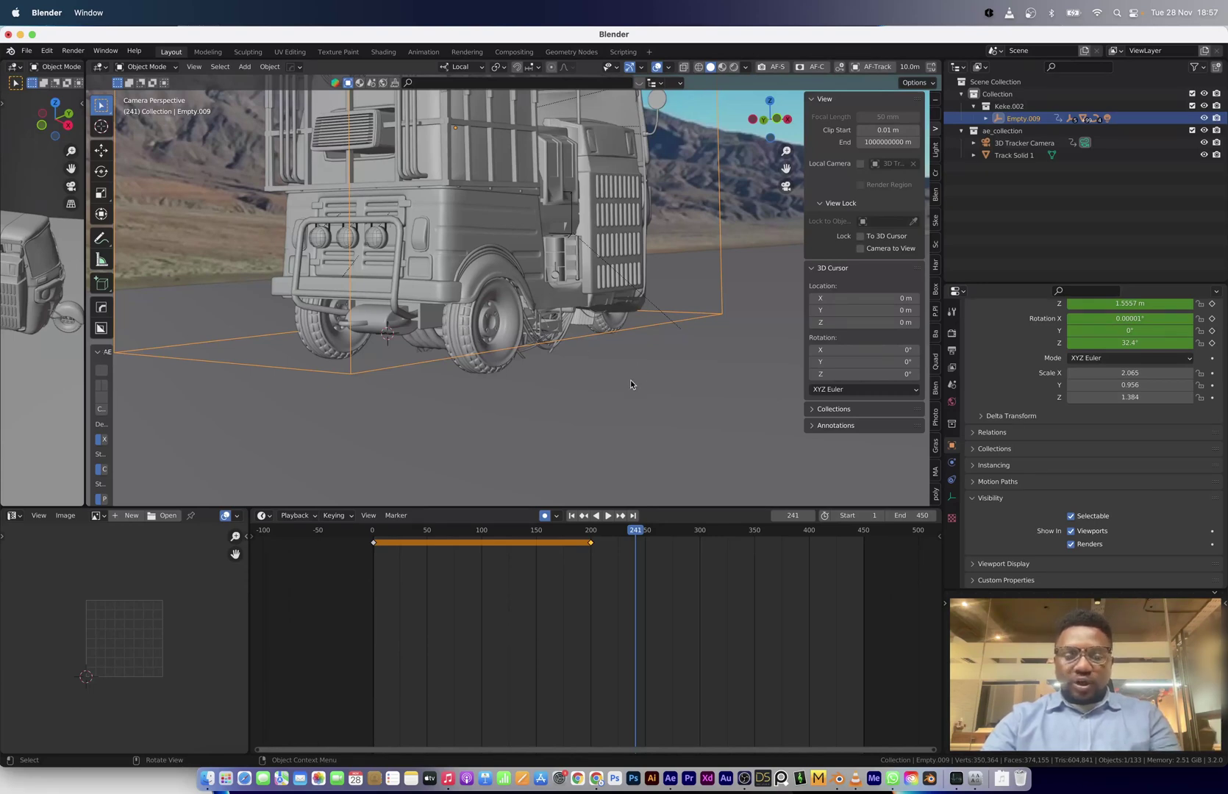
pyautogui.press('r')
pyautogui.press('y')
pyautogui.press('y')
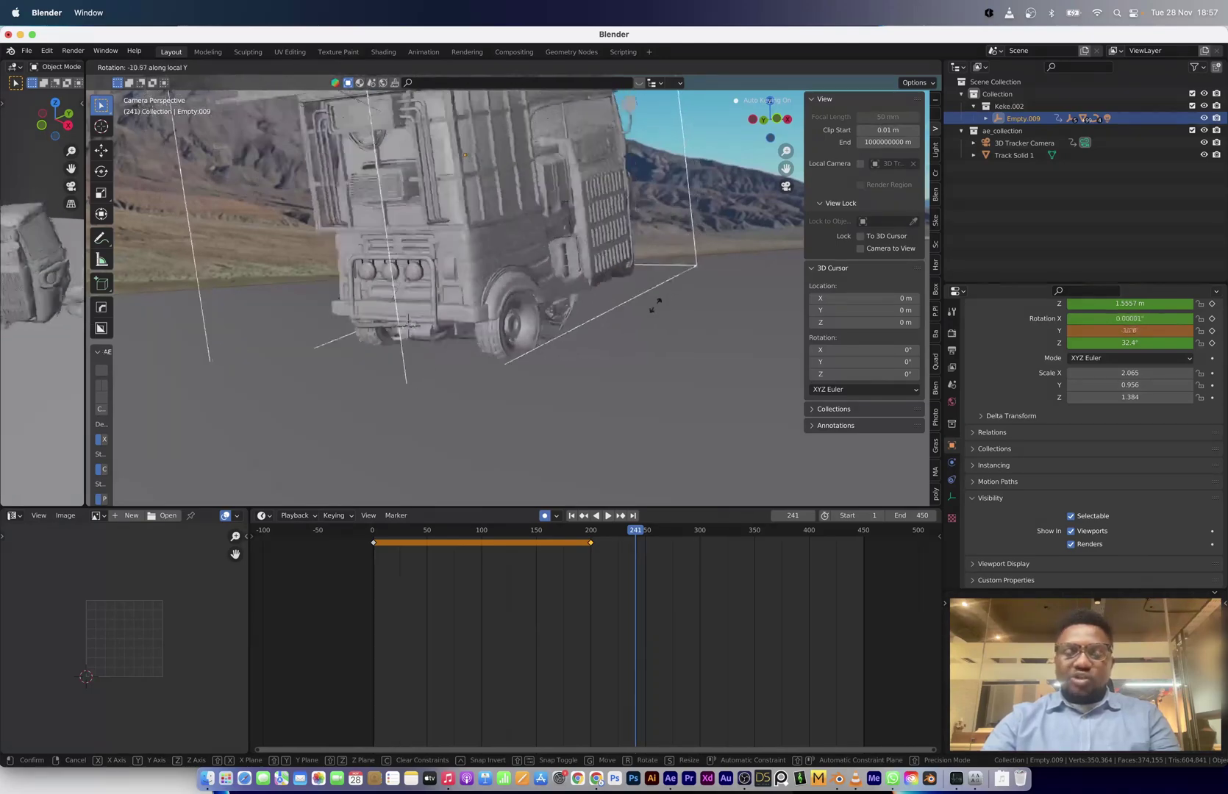
pyautogui.press('Escape')
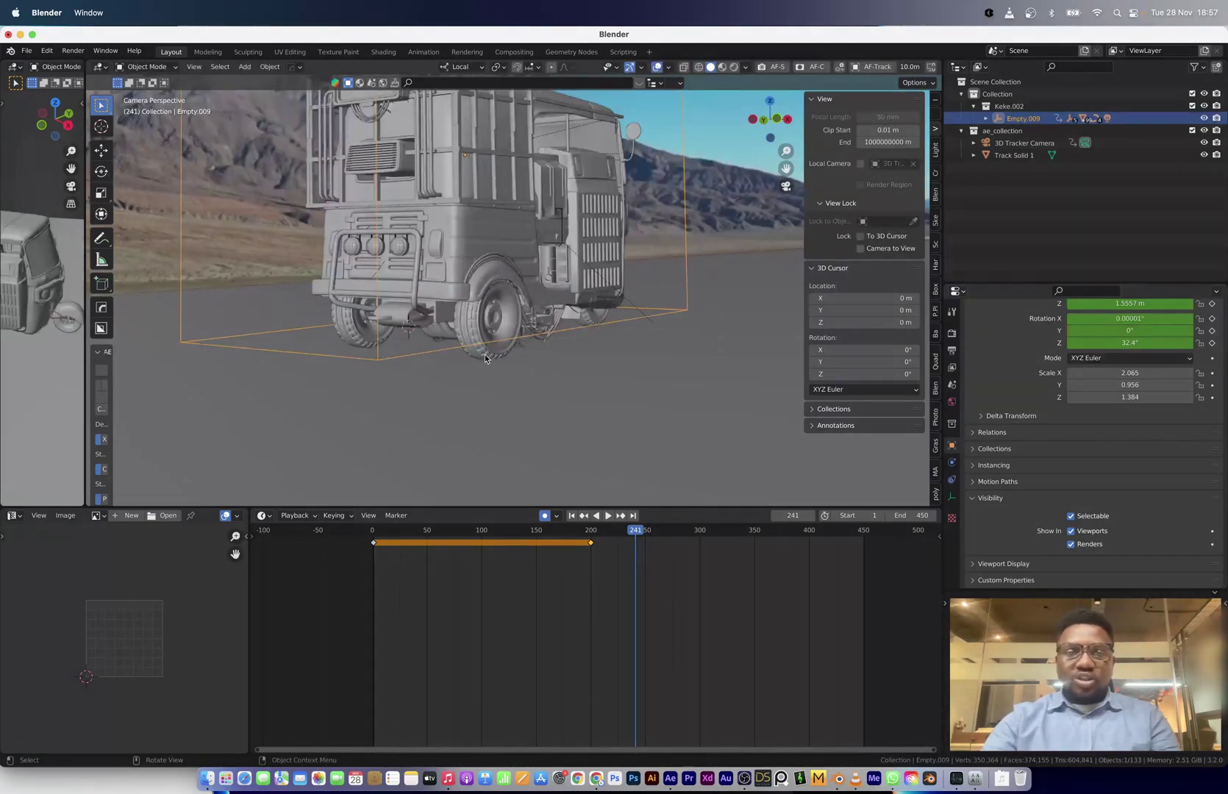
# Place the 3D cursor where the vehicle's near rear wheel touches the ground and set the transform pivot point to 3D Cursor.
pyautogui.scroll(1, 468, 328)
pyautogui.keyDown('shift'); pyautogui.moveTo(479, 366); pyautogui.dragTo(520, 322, button='middle'); pyautogui.keyUp('shift')
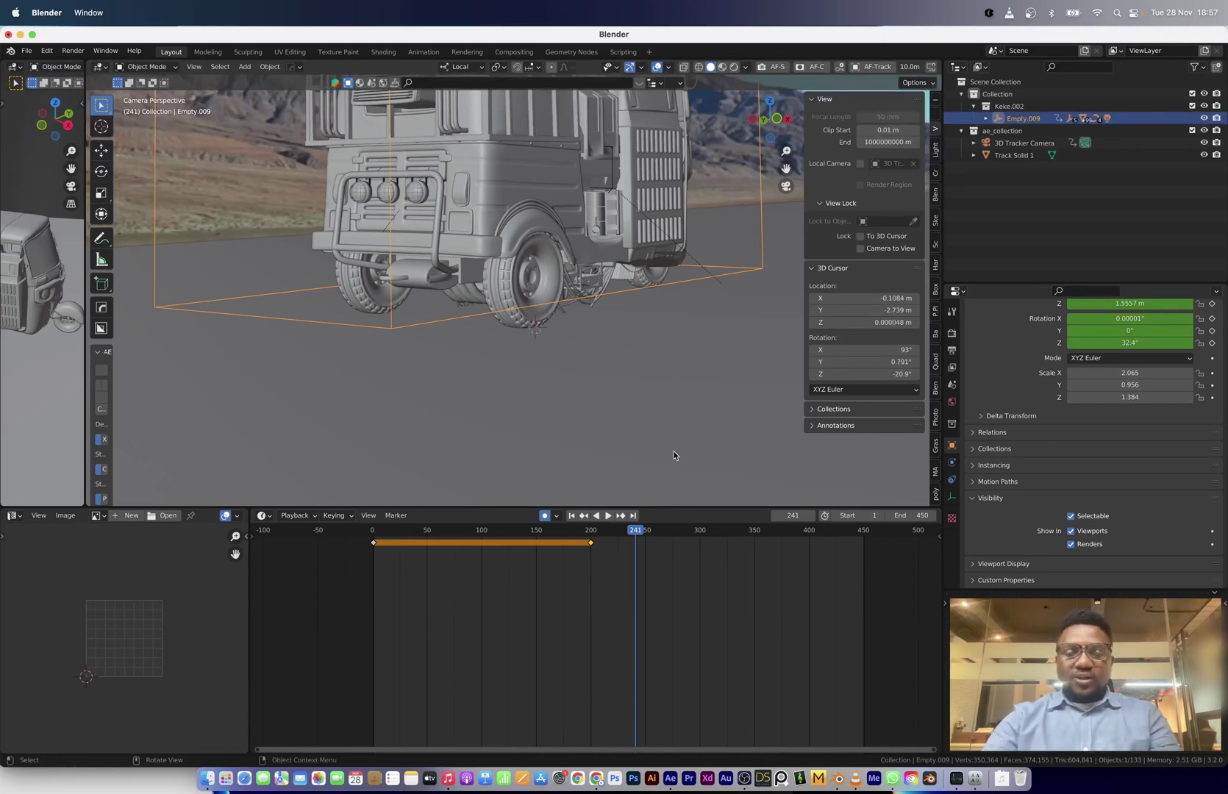
pyautogui.click(499, 67)
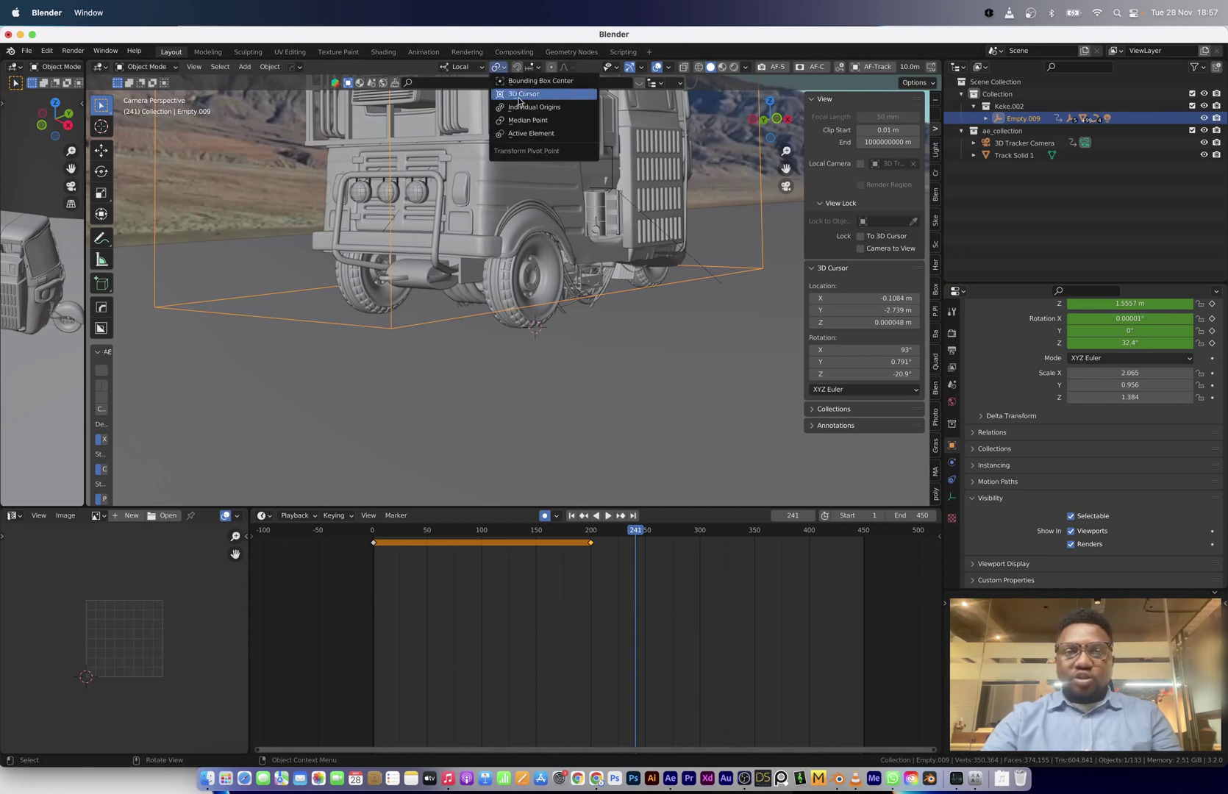
pyautogui.click(522, 94)
pyautogui.press('r')
pyautogui.press('y')
pyautogui.press('y')
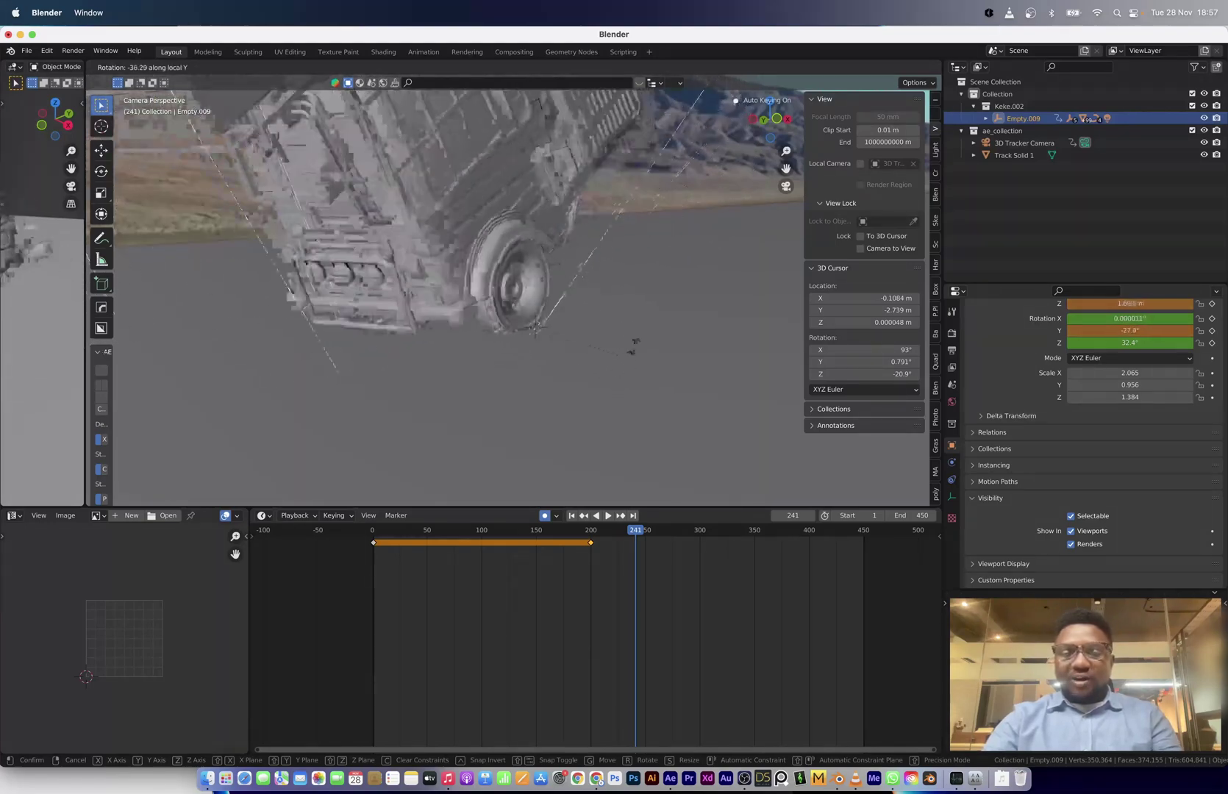
pyautogui.press('Escape')
pyautogui.press('s')
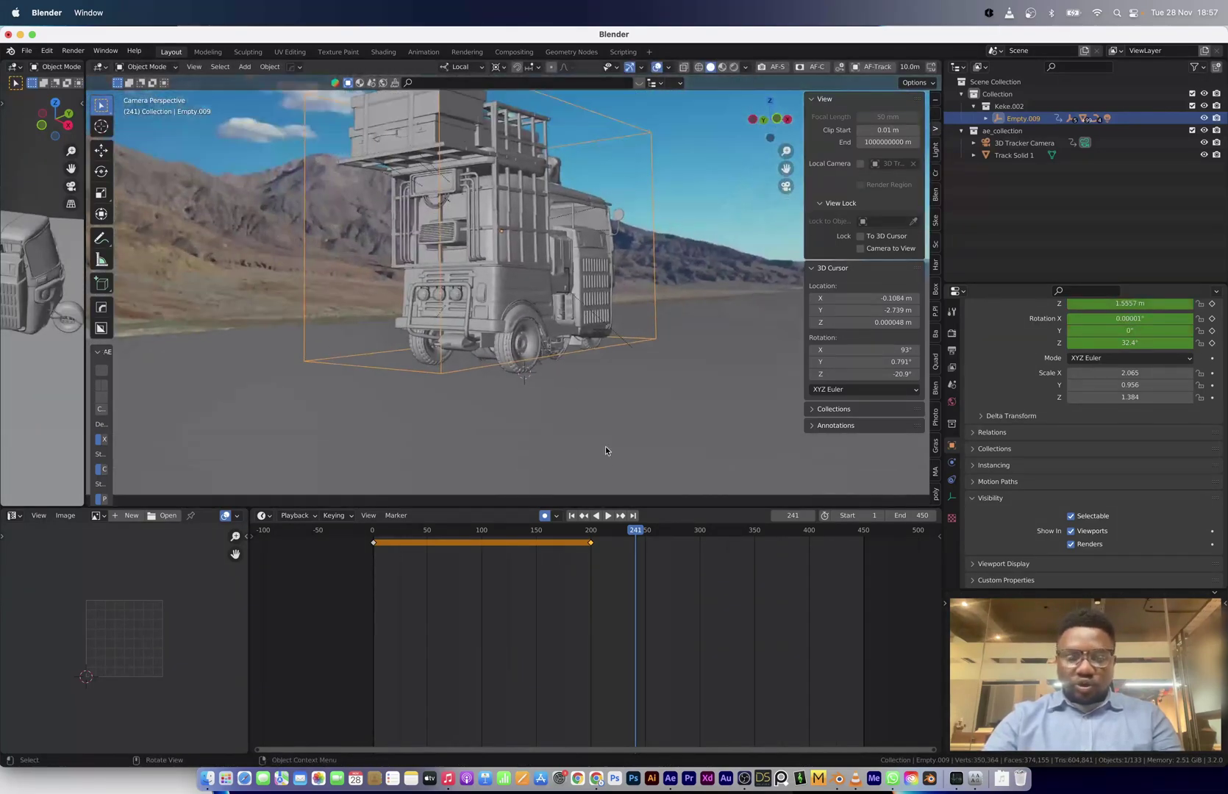
# Rotate Empty.009 about its local Y axis to about -34.6° at frame 241, tipping the vehicle around the 3D cursor.
pyautogui.press('r')
pyautogui.press('y')
pyautogui.press('y')
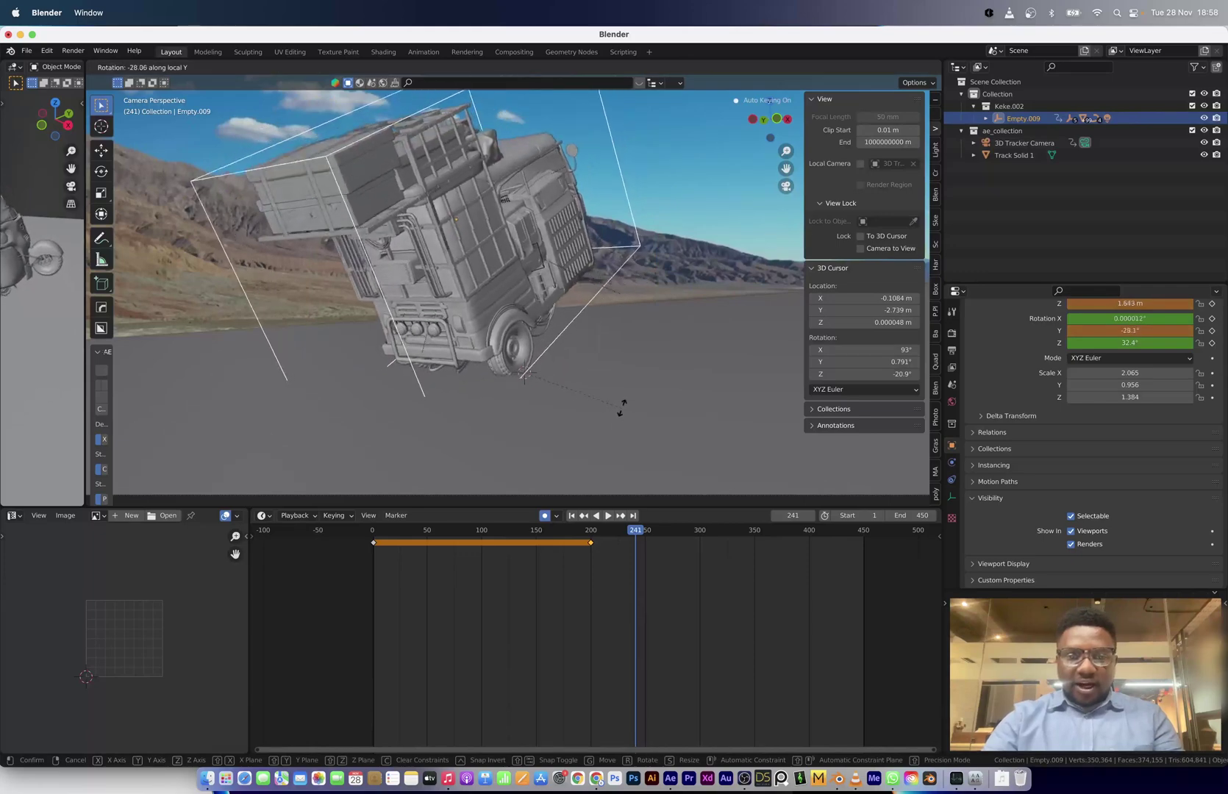
pyautogui.click(626, 398)
# Raise the tipped vehicle slightly along global Z at frame 241 so its near rear wheel clears the ground.
pyautogui.scroll(6, 541, 360)
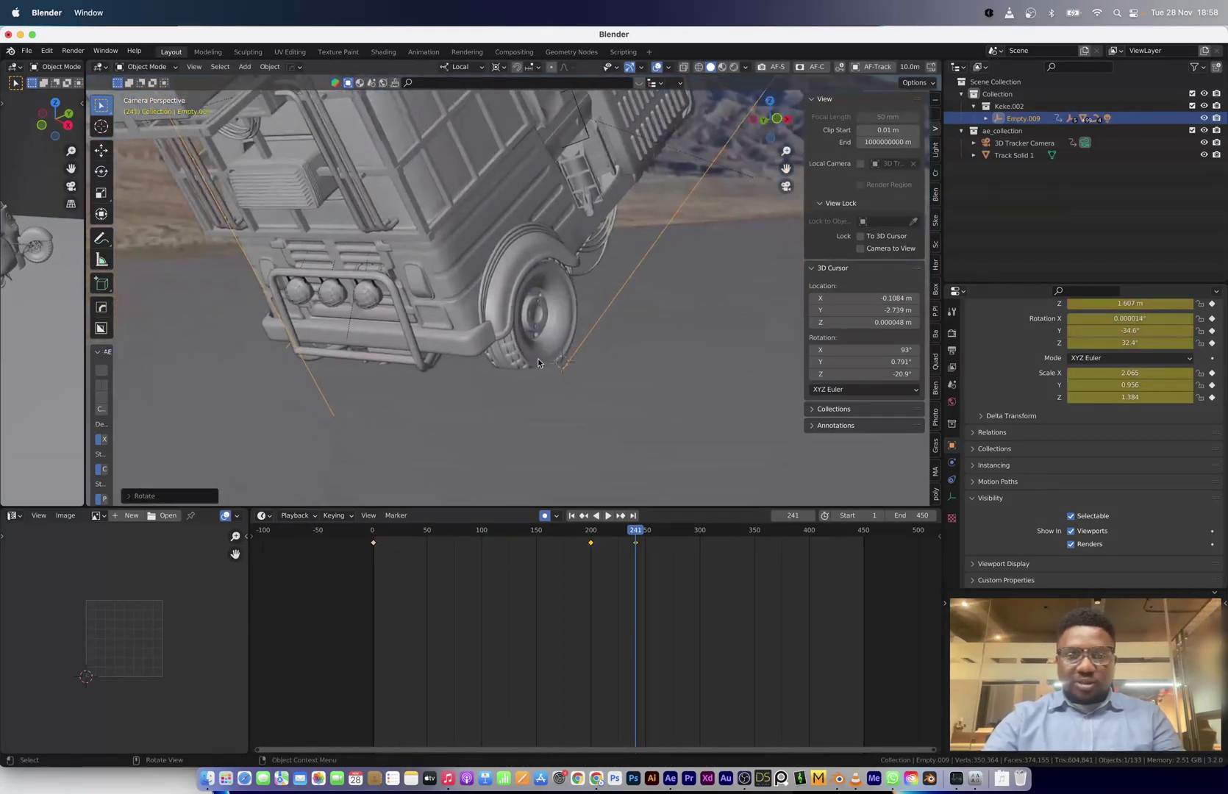
pyautogui.keyDown('shift'); pyautogui.moveTo(551, 371); pyautogui.dragTo(528, 324, button='middle'); pyautogui.keyUp('shift')
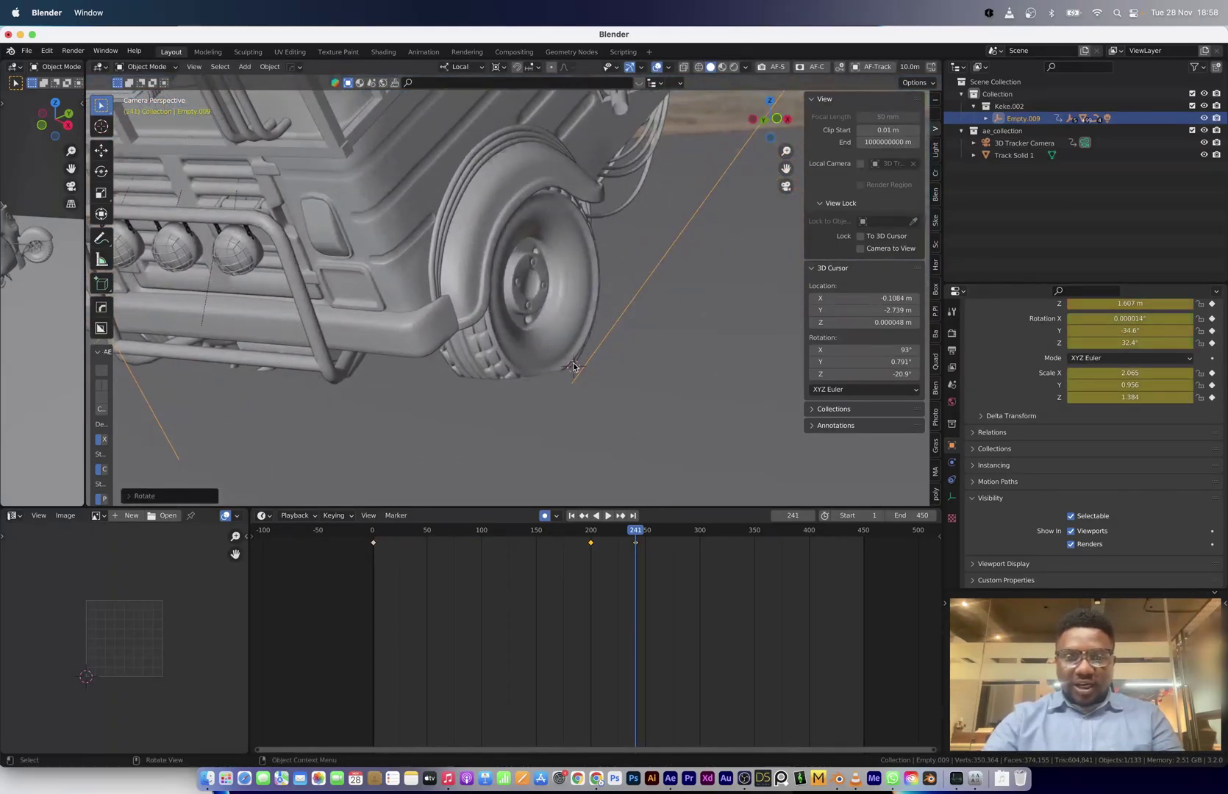
pyautogui.scroll(-5, 573, 365)
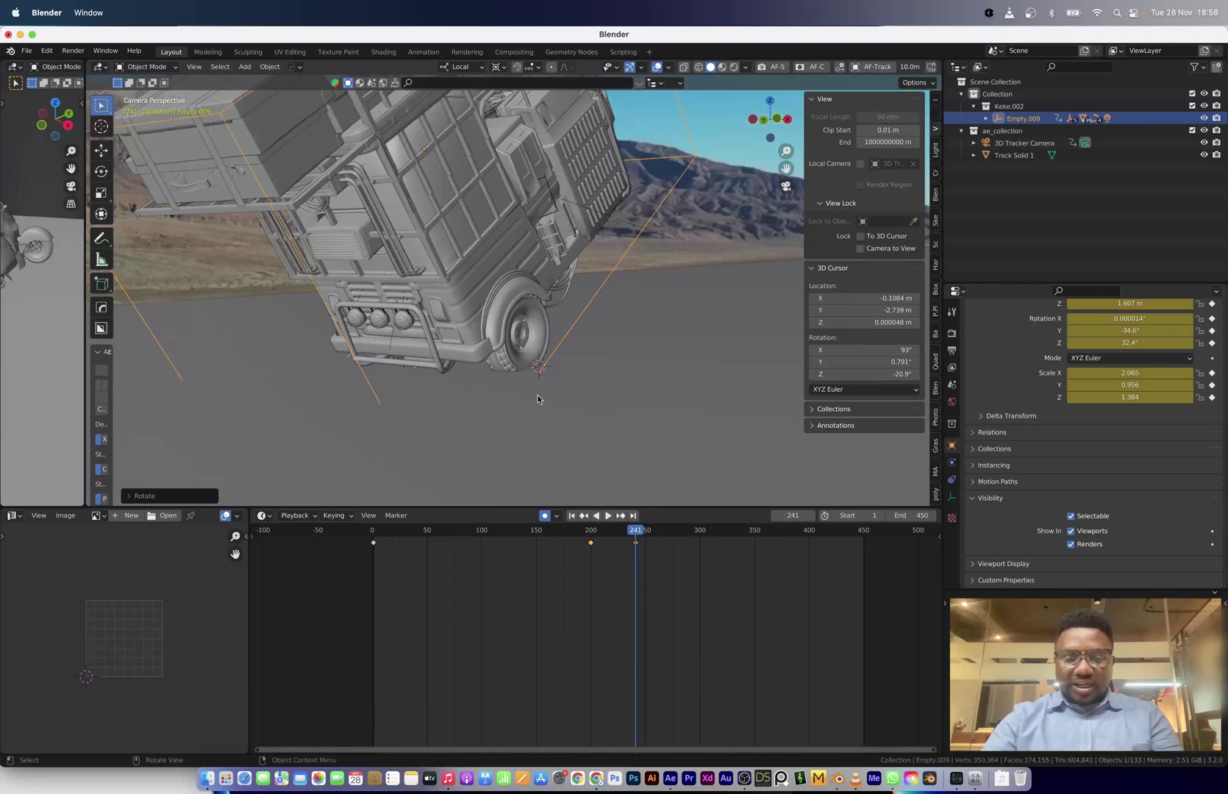
pyautogui.press('g')
pyautogui.press('z')
pyautogui.press('z')
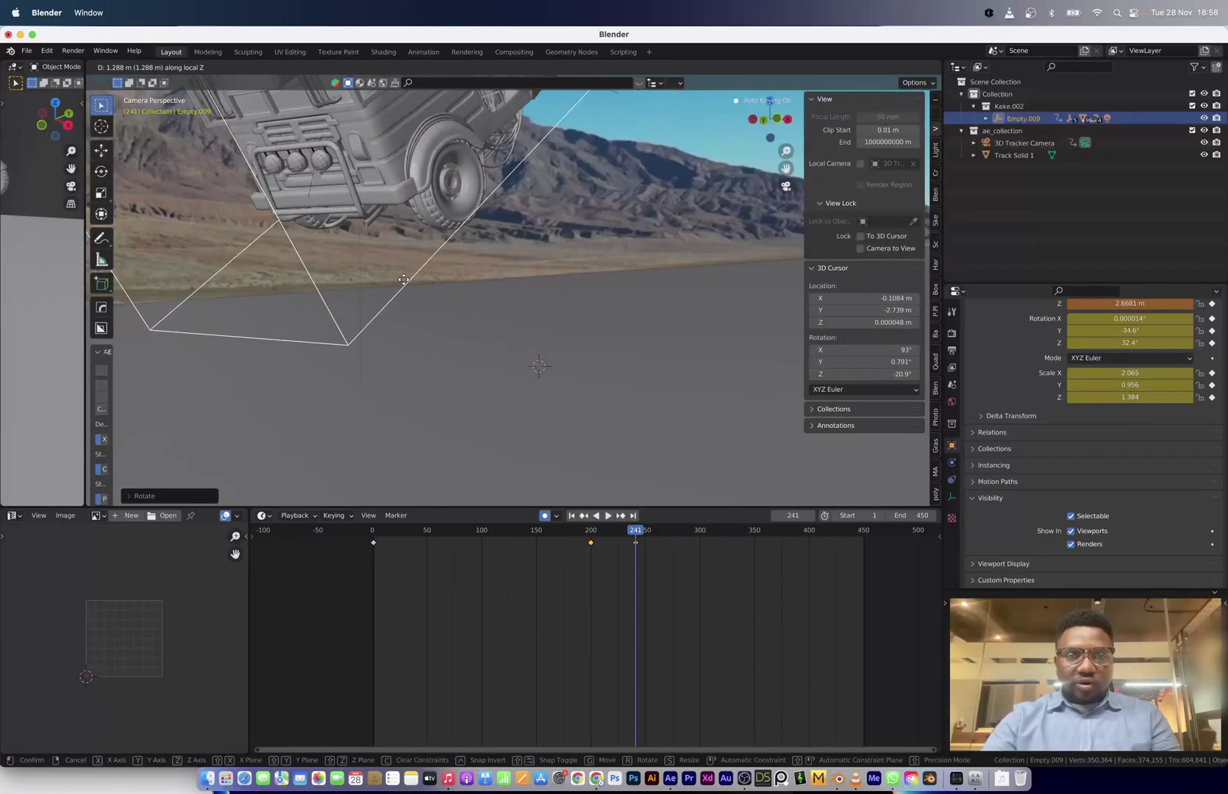
pyautogui.press('z')
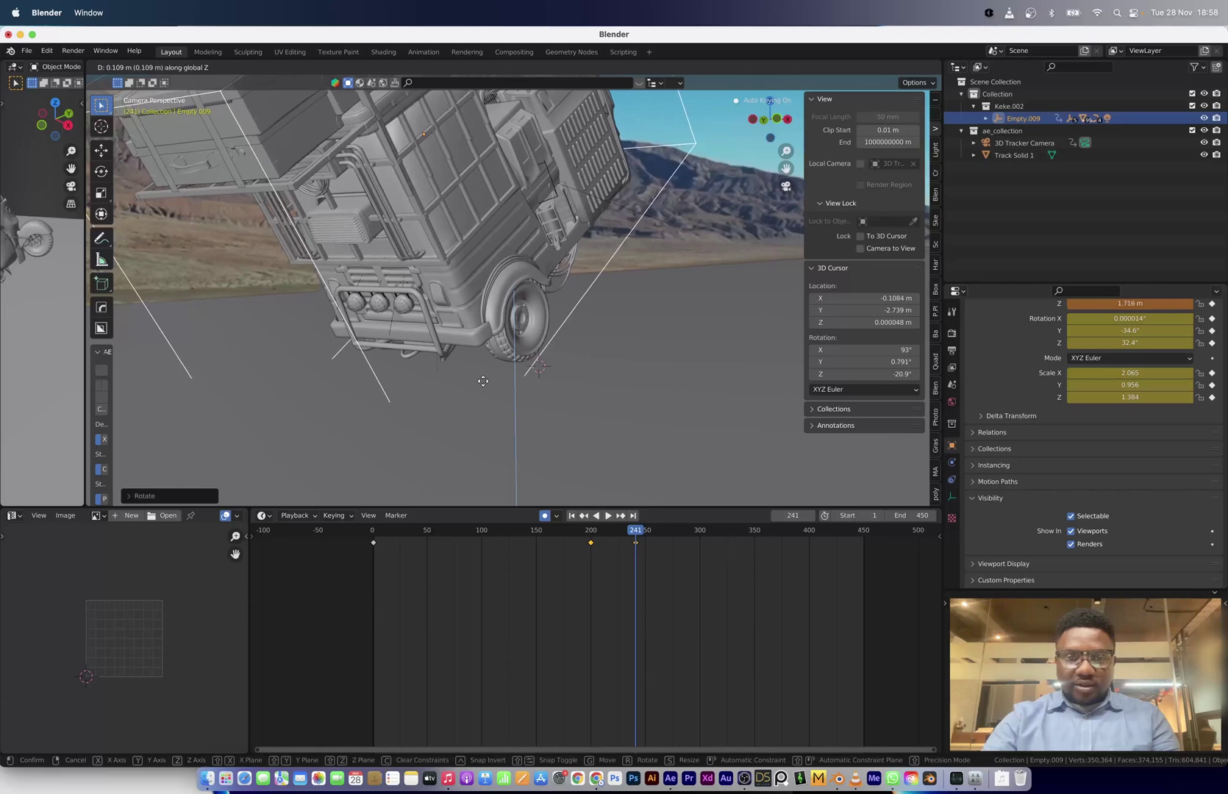
pyautogui.click(483, 373)
# Play back the vehicle's tipping movement from around frame 132.
pyautogui.moveTo(628, 527); pyautogui.dragTo(511, 529)
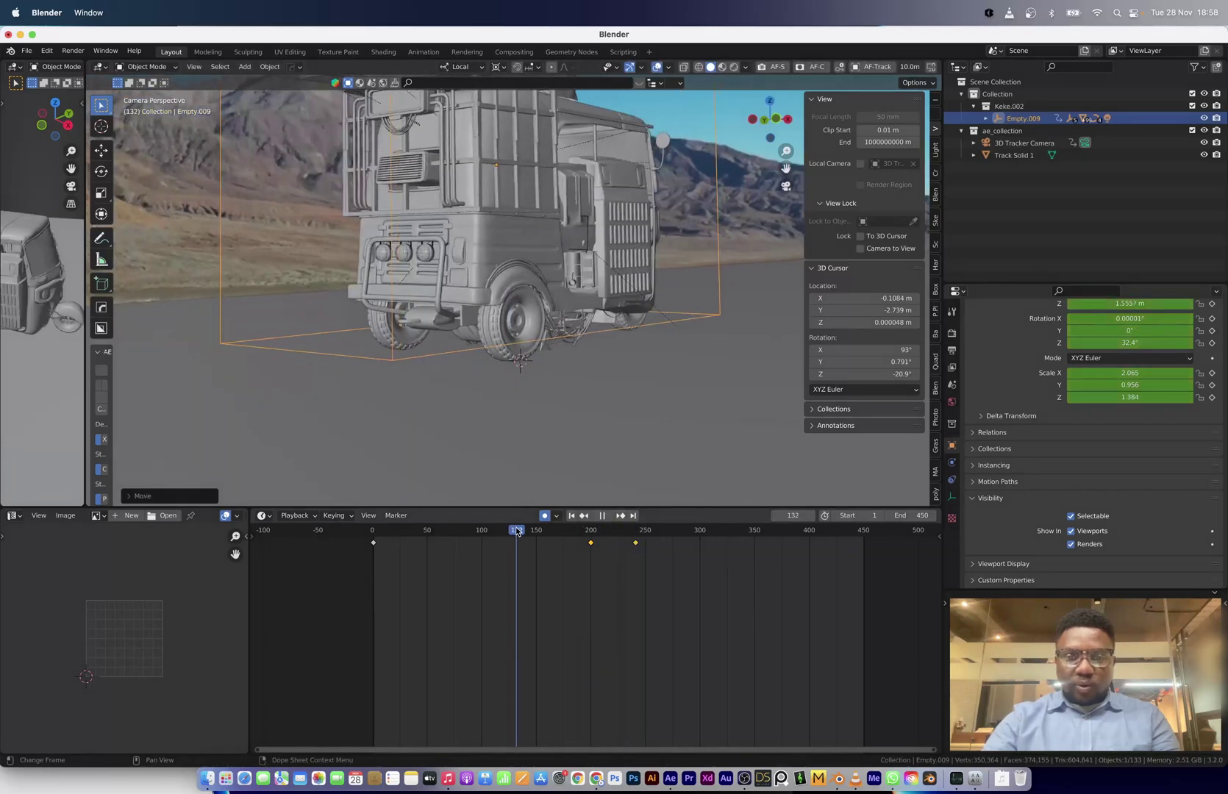
pyautogui.press('space')
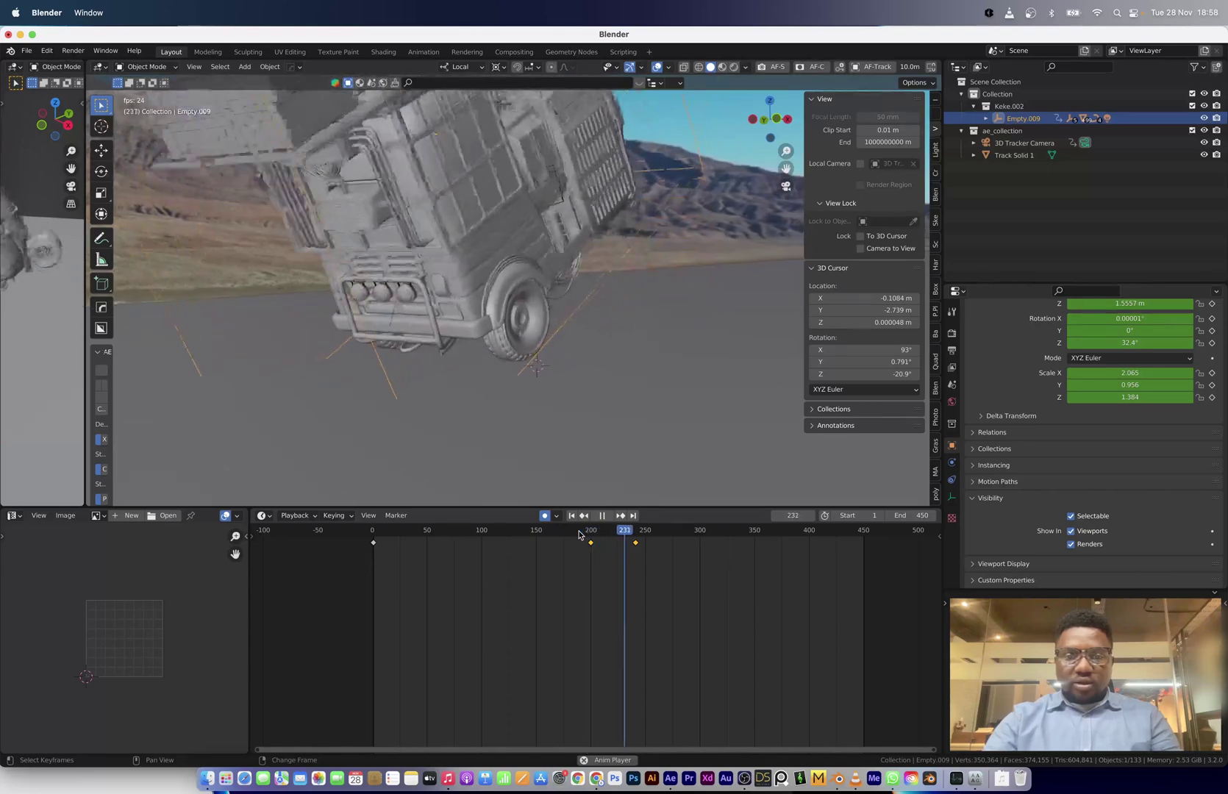
pyautogui.press('space')
pyautogui.moveTo(642, 535); pyautogui.dragTo(638, 535)
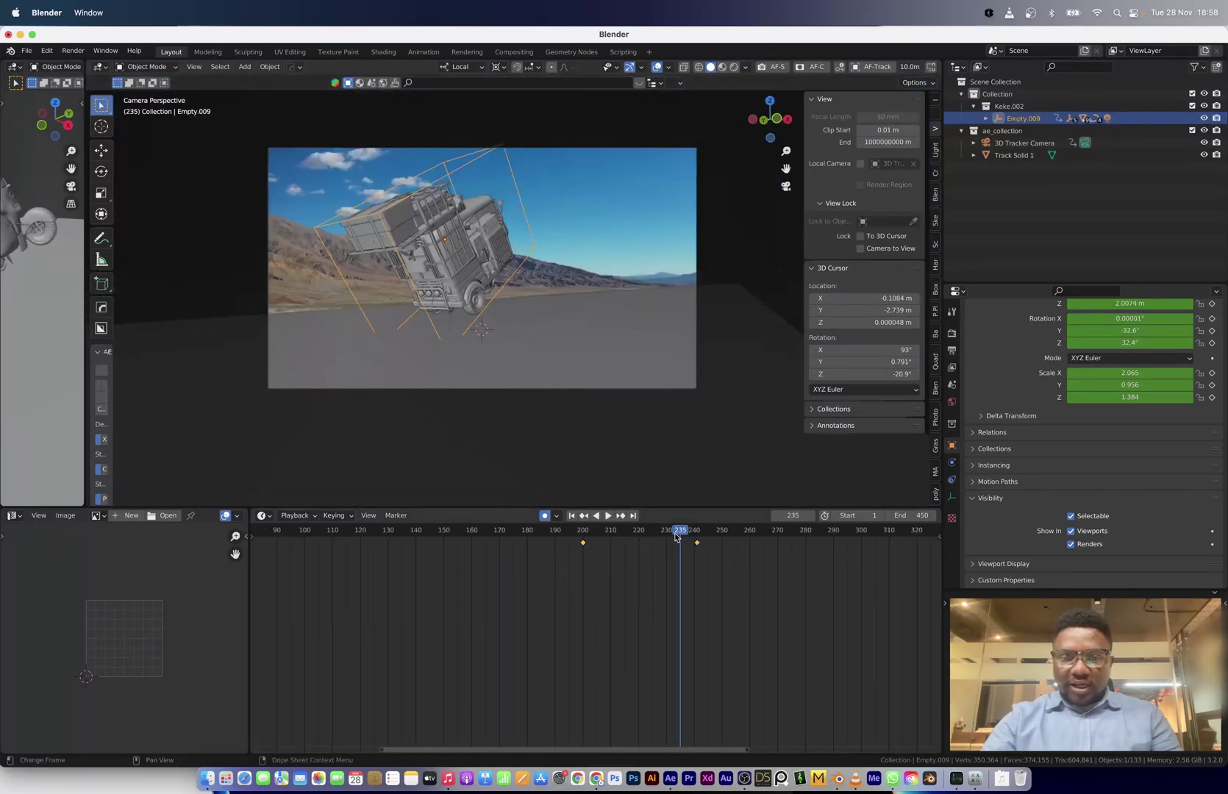
# Go to frame 277 and lift the vehicle along global Z to a Z location of about 4.13 m.
pyautogui.moveTo(675, 537); pyautogui.dragTo(801, 546)
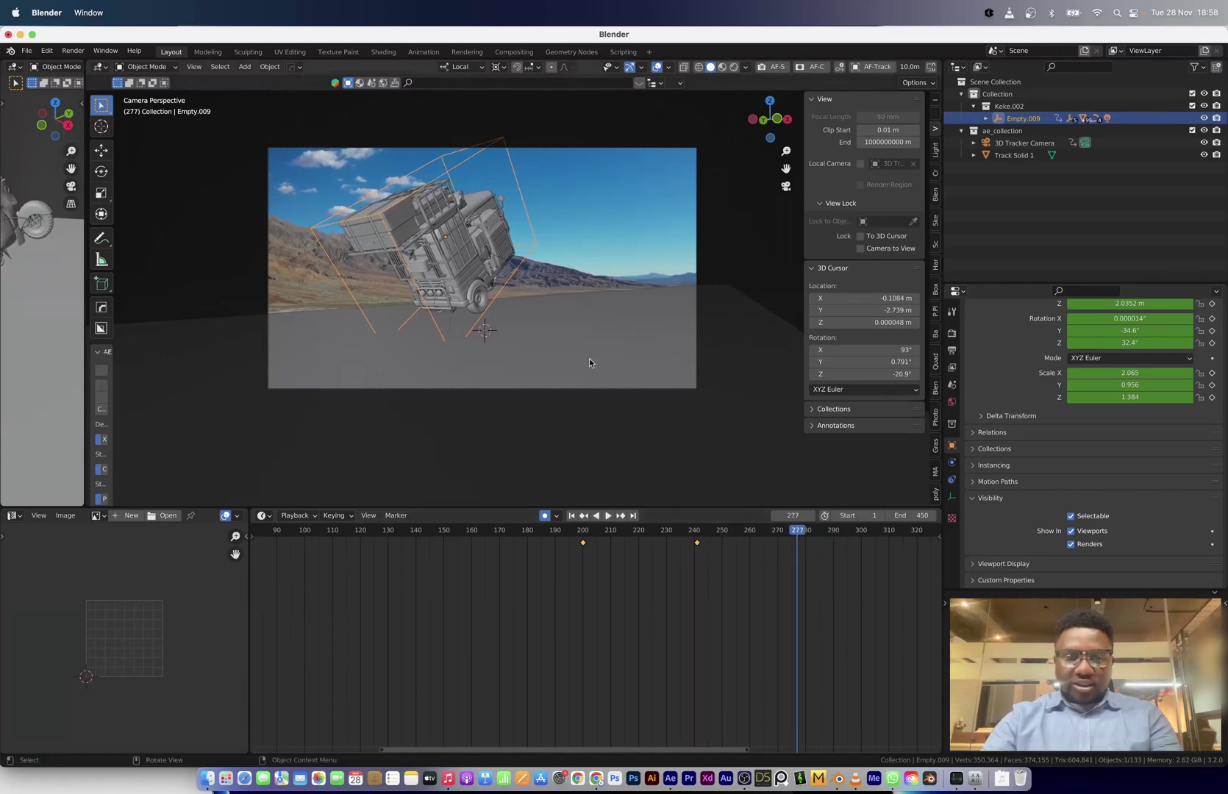
pyautogui.press('g')
pyautogui.press('z')
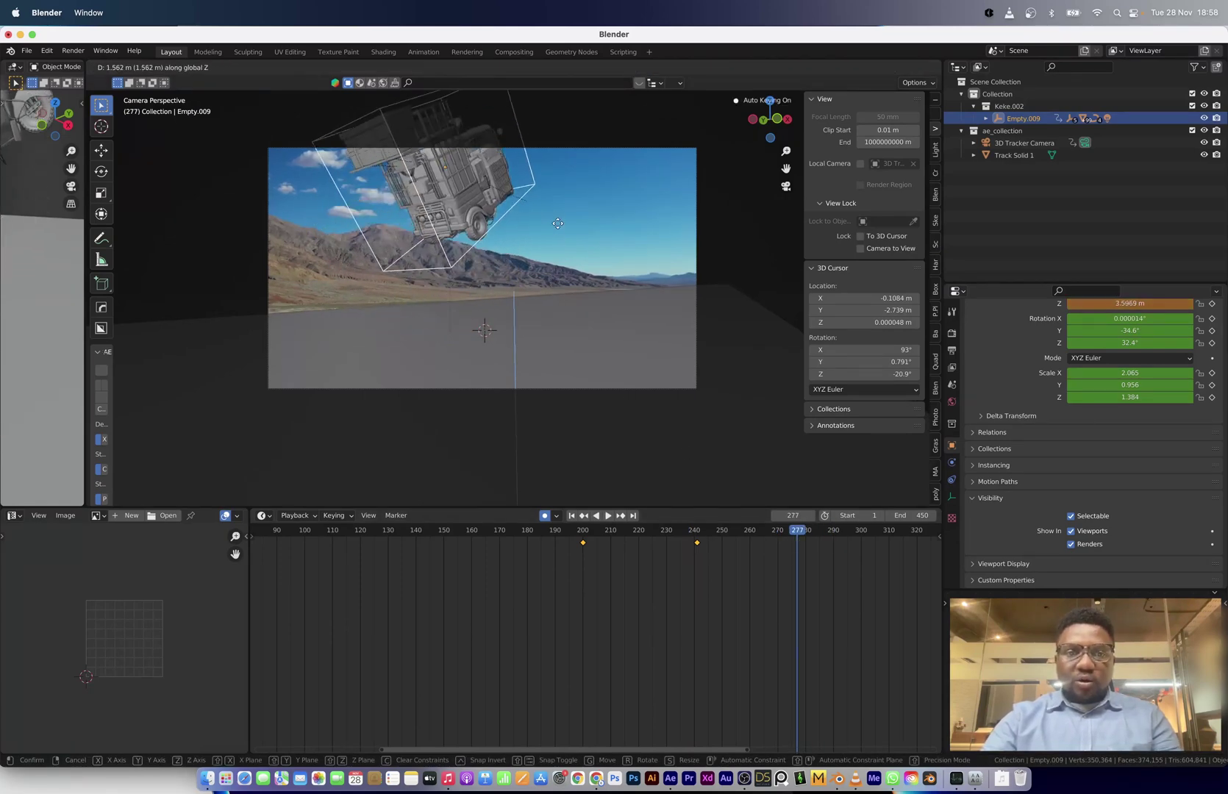
pyautogui.click(556, 203)
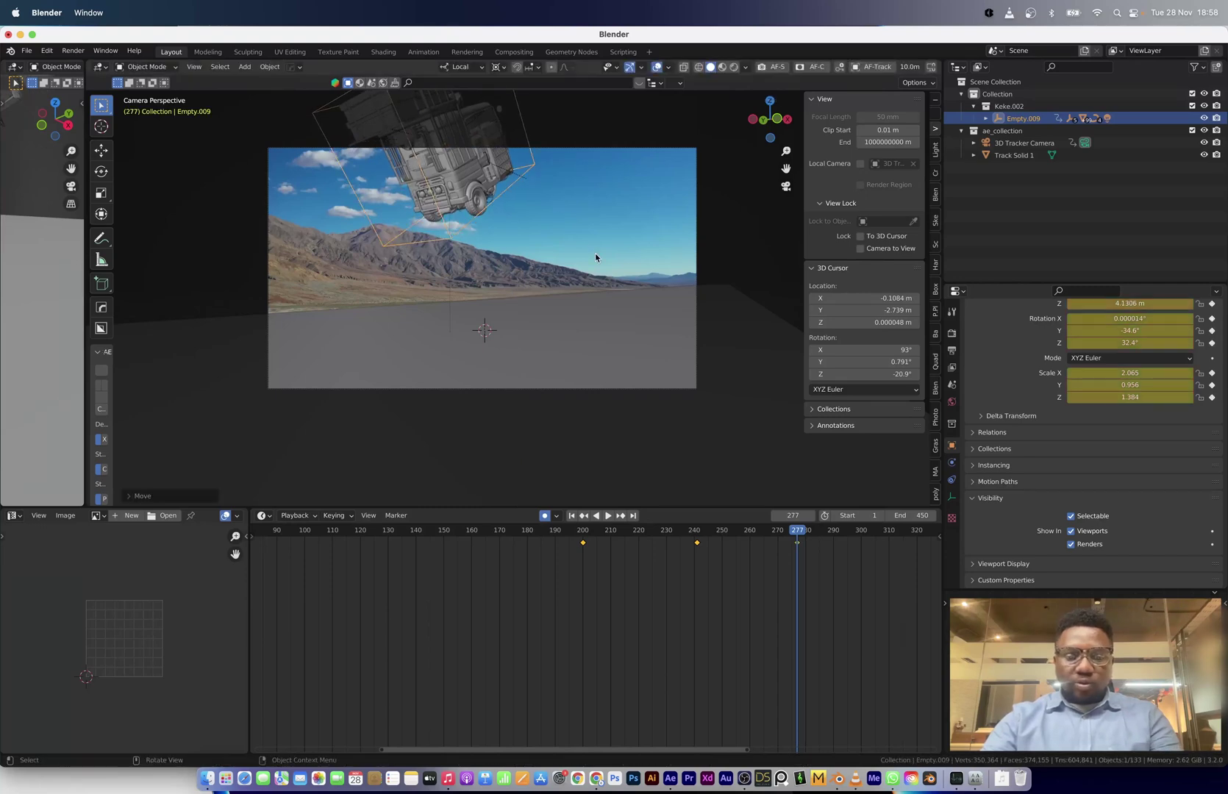
pyautogui.press('r')
pyautogui.press('y')
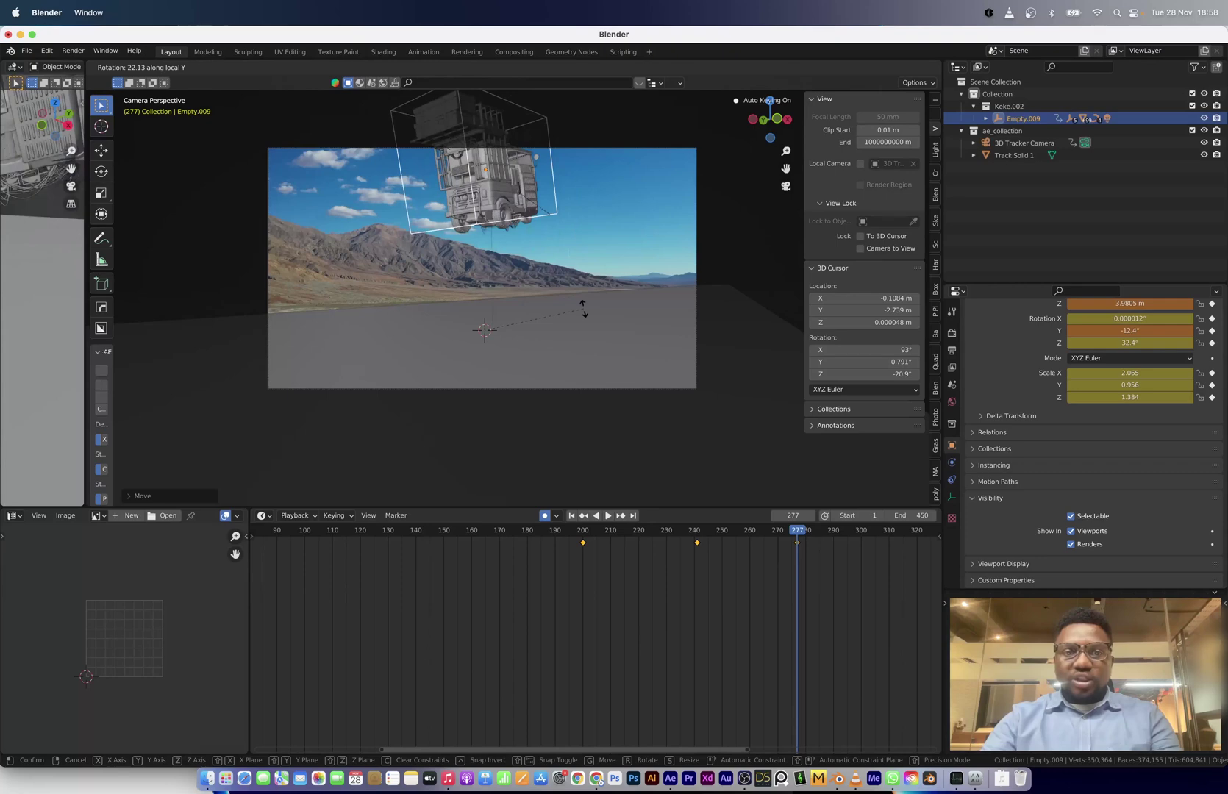
pyautogui.press('Escape')
# Set the transform pivot point to Bounding Box Center and rotate the airborne vehicle about its local Y axis to about 21.9°.
pyautogui.click(505, 68)
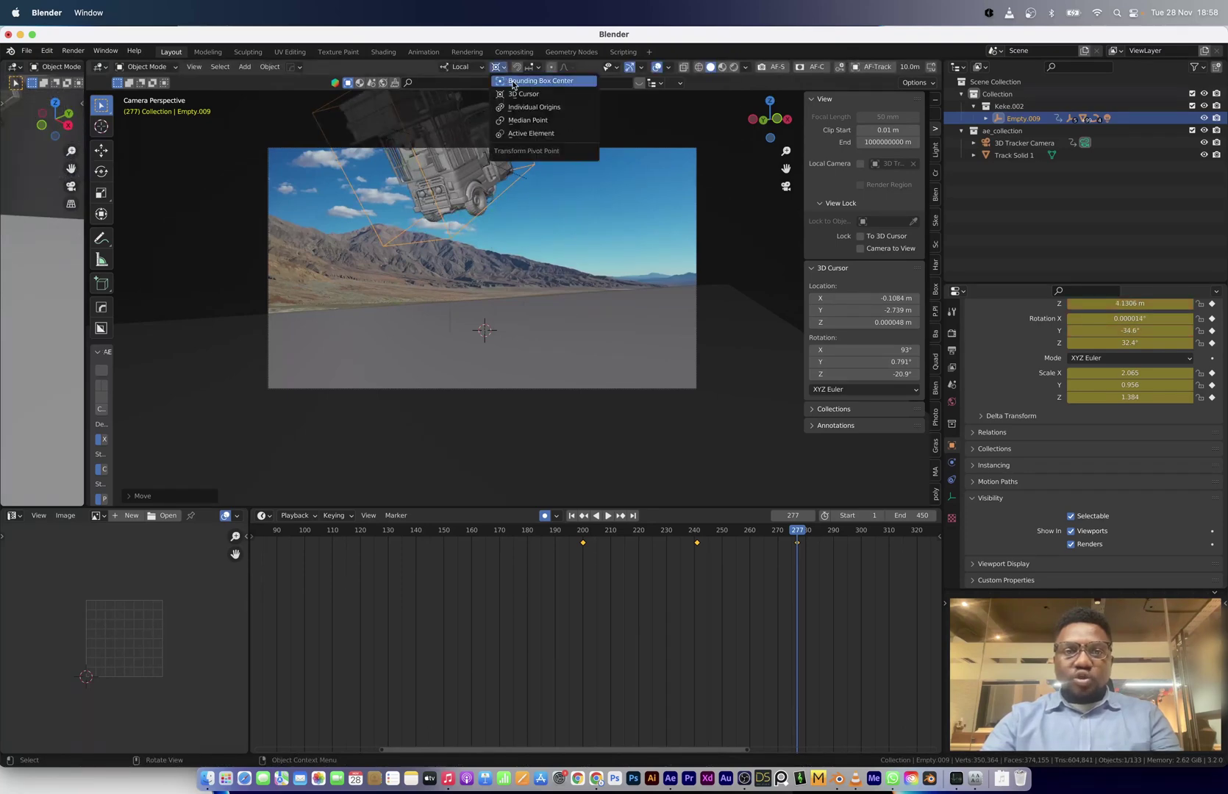
pyautogui.click(512, 82)
pyautogui.press('r')
pyautogui.press('y')
pyautogui.press('y')
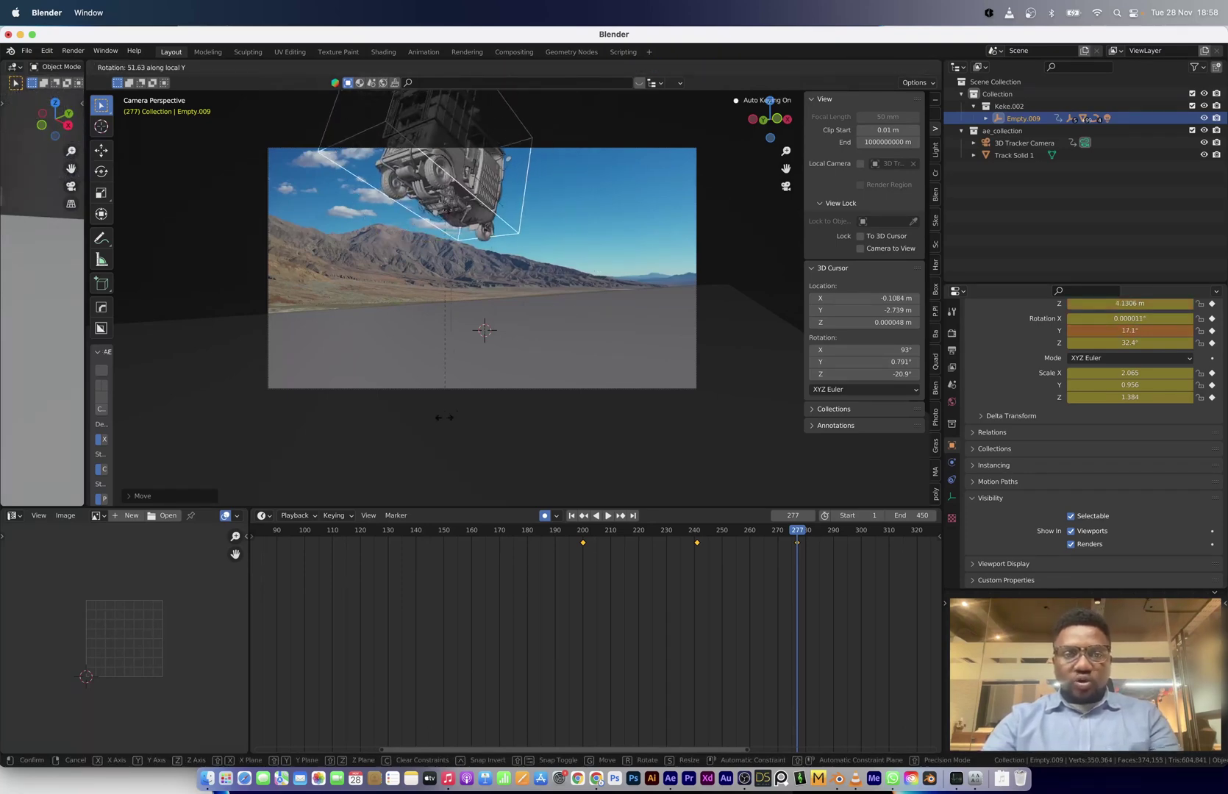
pyautogui.click(417, 429)
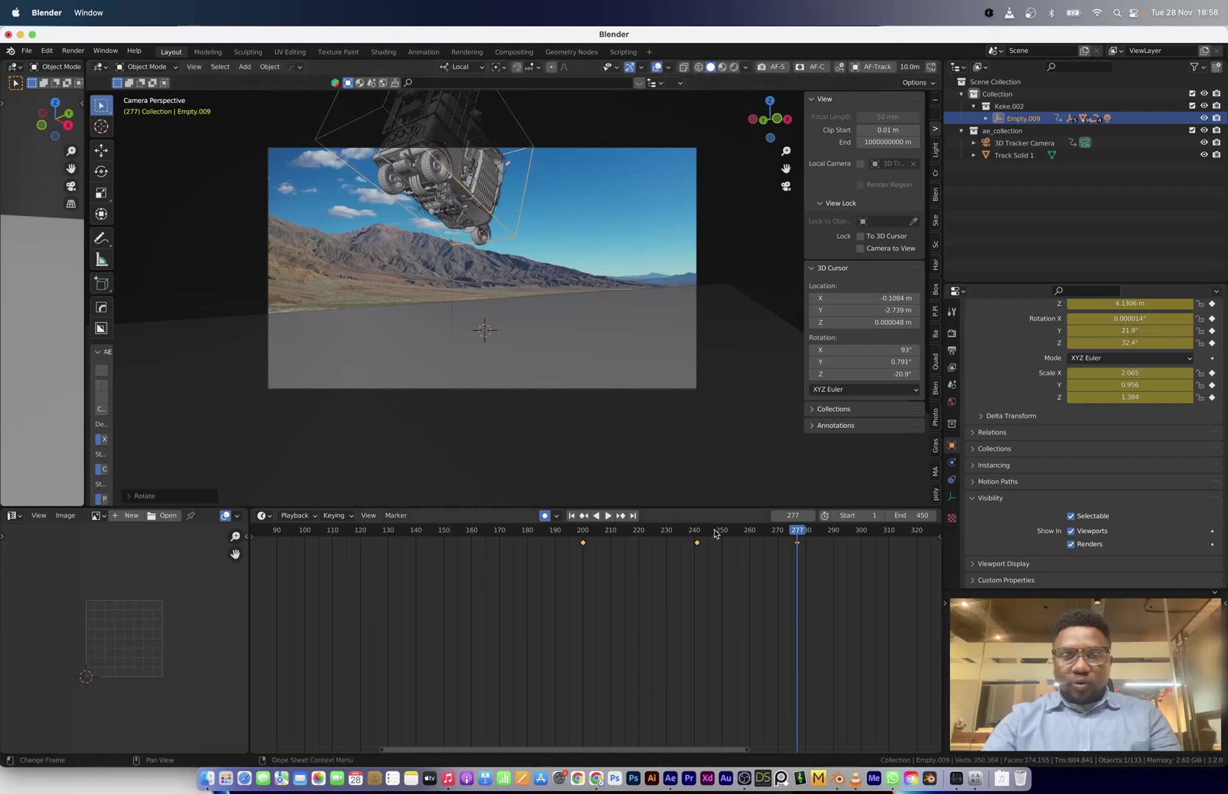
# Play back the lift-off from frame 190 and raise the vehicle to about 4.44 m in Z at frame 277.
pyautogui.click(555, 530)
pyautogui.press('space')
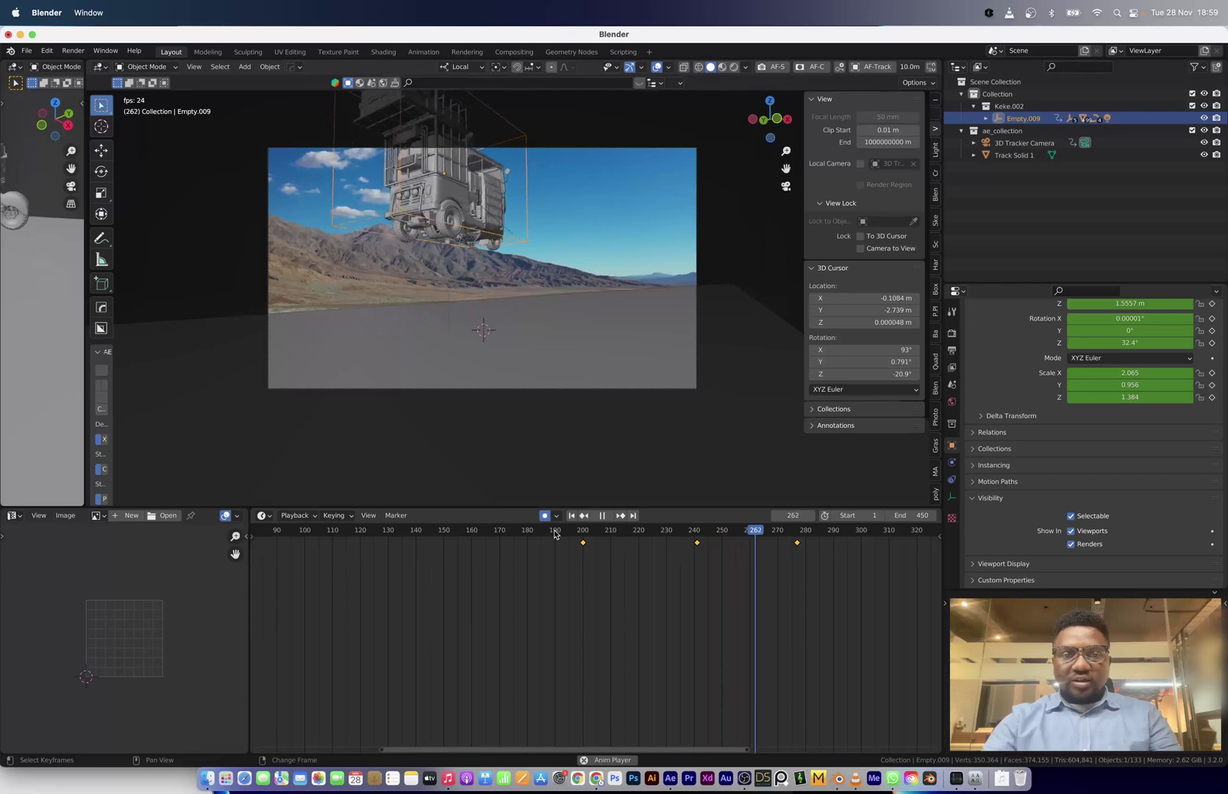
pyautogui.press('space')
pyautogui.scroll(4, 698, 573)
pyautogui.click(680, 531)
pyautogui.press('g')
pyautogui.click(596, 348)
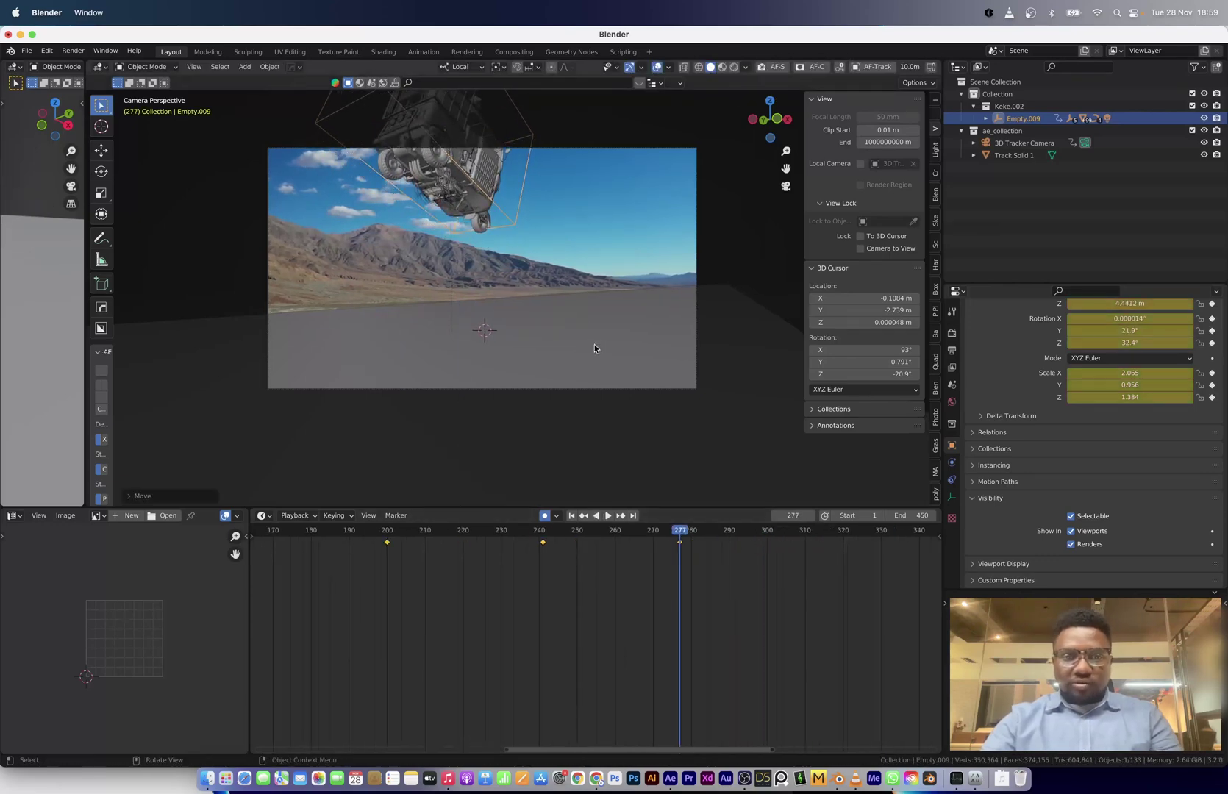
# Play back the vehicle's raised flight up to the frame 277 pose.
pyautogui.click(556, 532)
pyautogui.press('space')
# Play back the airborne tumble from around frame 250 and again from frame 277.
pyautogui.press('space')
# Go to about frame 314 and reposition the vehicle along its local Z axis and along the Y axis.
pyautogui.scroll(-2, 577, 574)
pyautogui.moveTo(625, 530); pyautogui.dragTo(620, 531)
pyautogui.press('g')
pyautogui.press('z')
pyautogui.press('z')
pyautogui.click(548, 403)
pyautogui.press('g')
pyautogui.press('y')
pyautogui.click(596, 364)
# Rotate the vehicle about its local Y axis at frame 314 and shift it along its local Z and X axes.
pyautogui.press('r')
pyautogui.press('y')
pyautogui.press('y')
pyautogui.click(628, 313)
pyautogui.press('g')
pyautogui.press('z')
pyautogui.press('z')
pyautogui.press('g')
pyautogui.press('x')
pyautogui.press('x')
pyautogui.click(701, 339)
pyautogui.click(420, 531)
pyautogui.press('space')
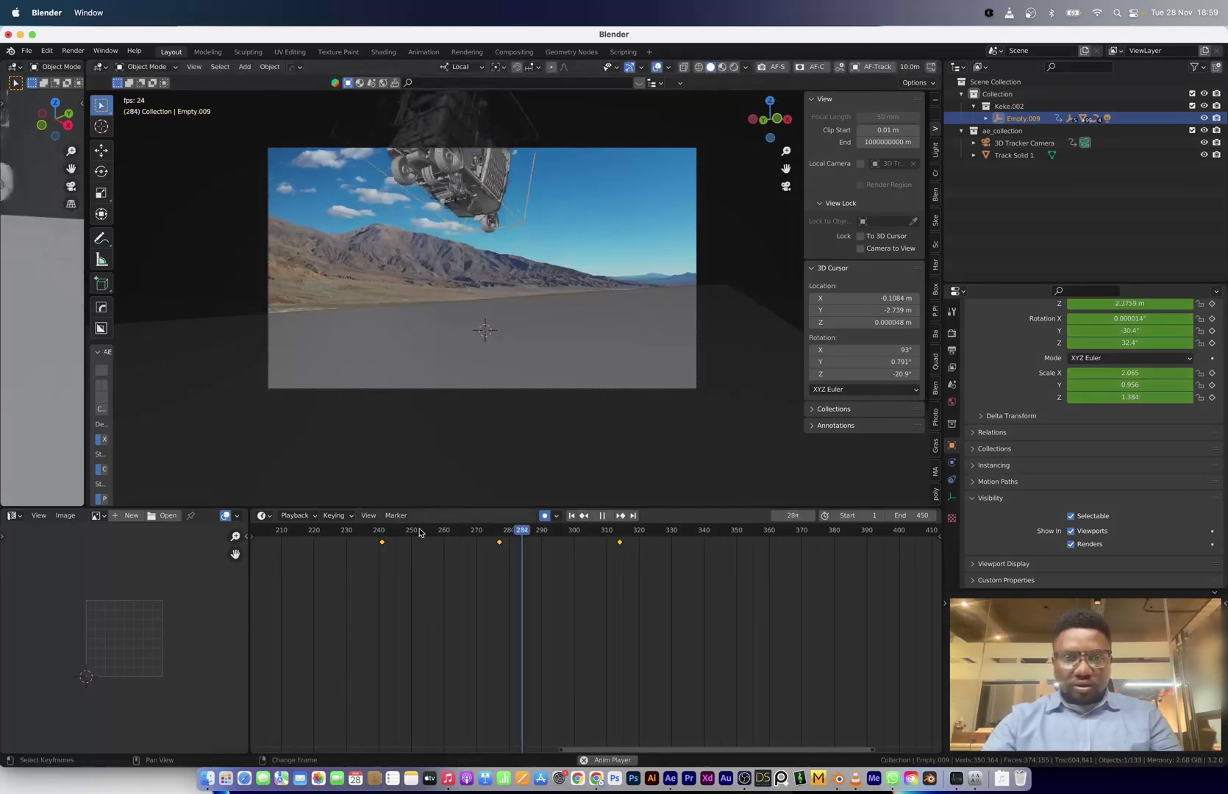
pyautogui.press('space')
pyautogui.click(619, 531)
pyautogui.click(500, 531)
# Retime the frame 314 keyframe farther along the timeline and play back the tumble.
pyautogui.press('space')
pyautogui.press('space')
# Reposition the vehicle freely at frame 314, comparing its placement with the pose at frame 277.
pyautogui.click(620, 530)
pyautogui.press('g')
pyautogui.click(566, 360)
pyautogui.click(500, 531)
pyautogui.click(620, 531)
pyautogui.press('g')
pyautogui.click(532, 393)
pyautogui.click(420, 530)
# Move the vehicle at a frame near the end of the shot and play back its flight toward the horizon.
pyautogui.press('space')
pyautogui.press('space')
pyautogui.moveTo(619, 541); pyautogui.dragTo(718, 541)
pyautogui.click(471, 531)
pyautogui.press('space')
pyautogui.press('space')
pyautogui.click(809, 531)
pyautogui.press('g')
pyautogui.press('space')
pyautogui.click(672, 530)
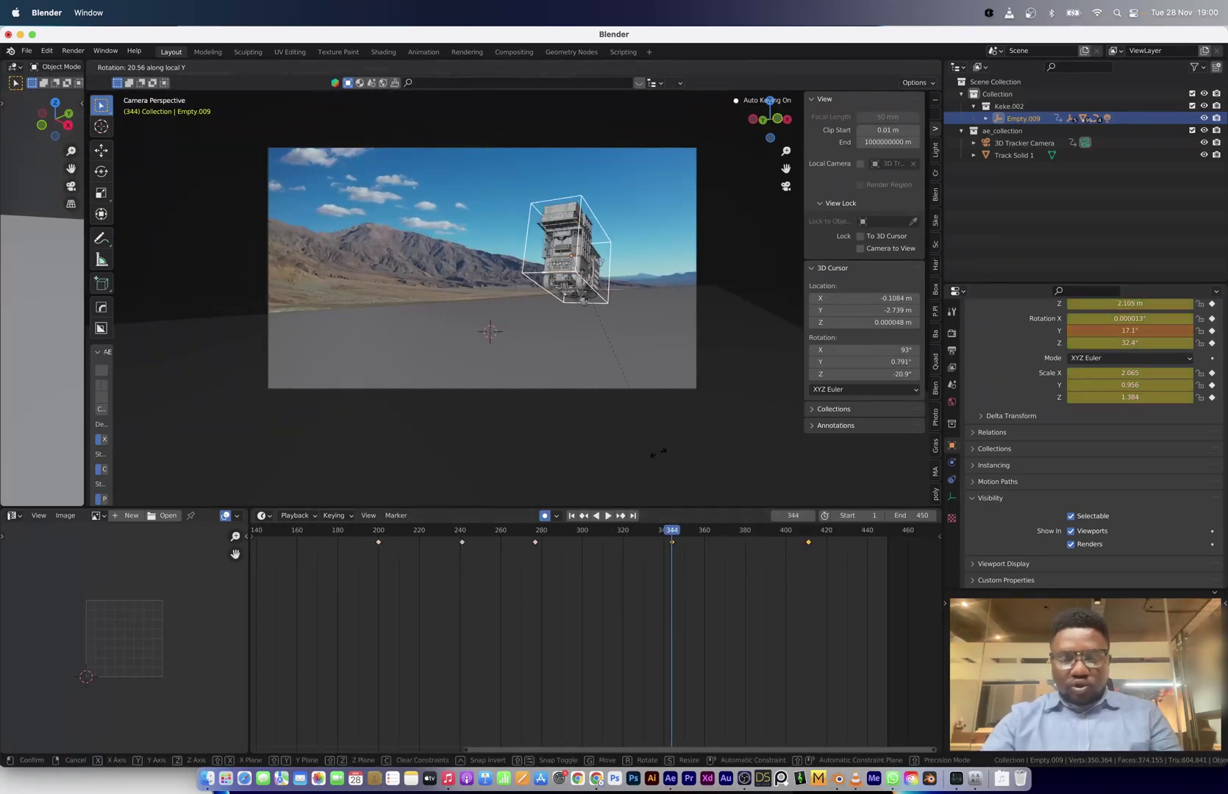
pyautogui.press('space')
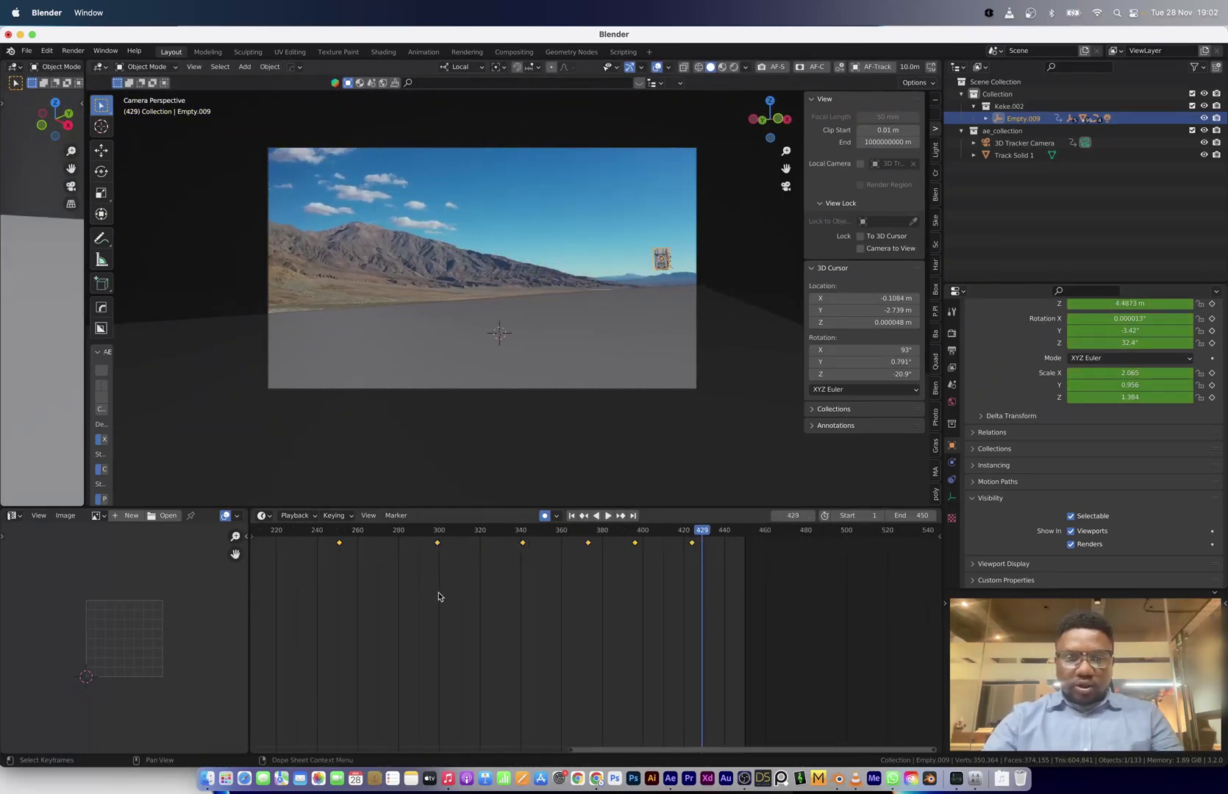
# Raise the vehicle about 0.06 m along global Z at frame 271 to keep its near rear wheel above the ground.
pyautogui.scroll(-1, 438, 596)
pyautogui.moveTo(422, 611); pyautogui.dragTo(649, 606, button='middle')
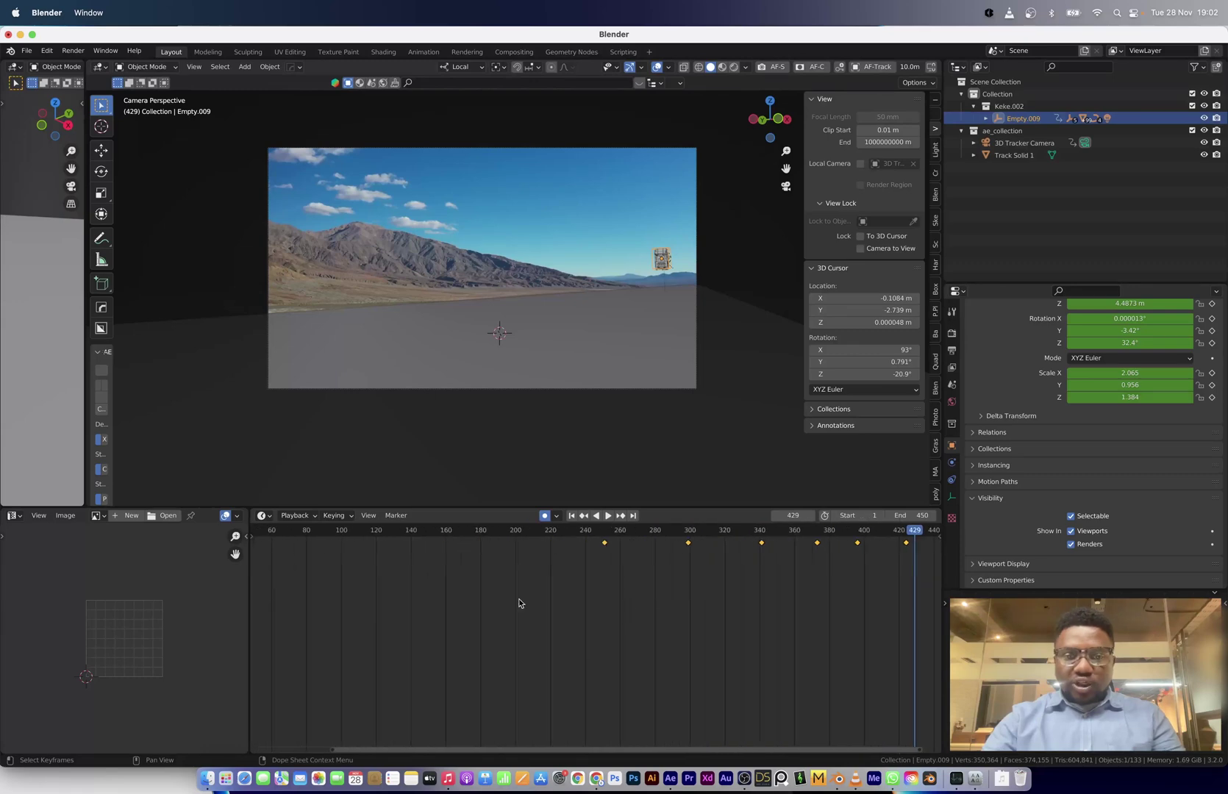
pyautogui.click(623, 531)
pyautogui.scroll(6, 445, 324)
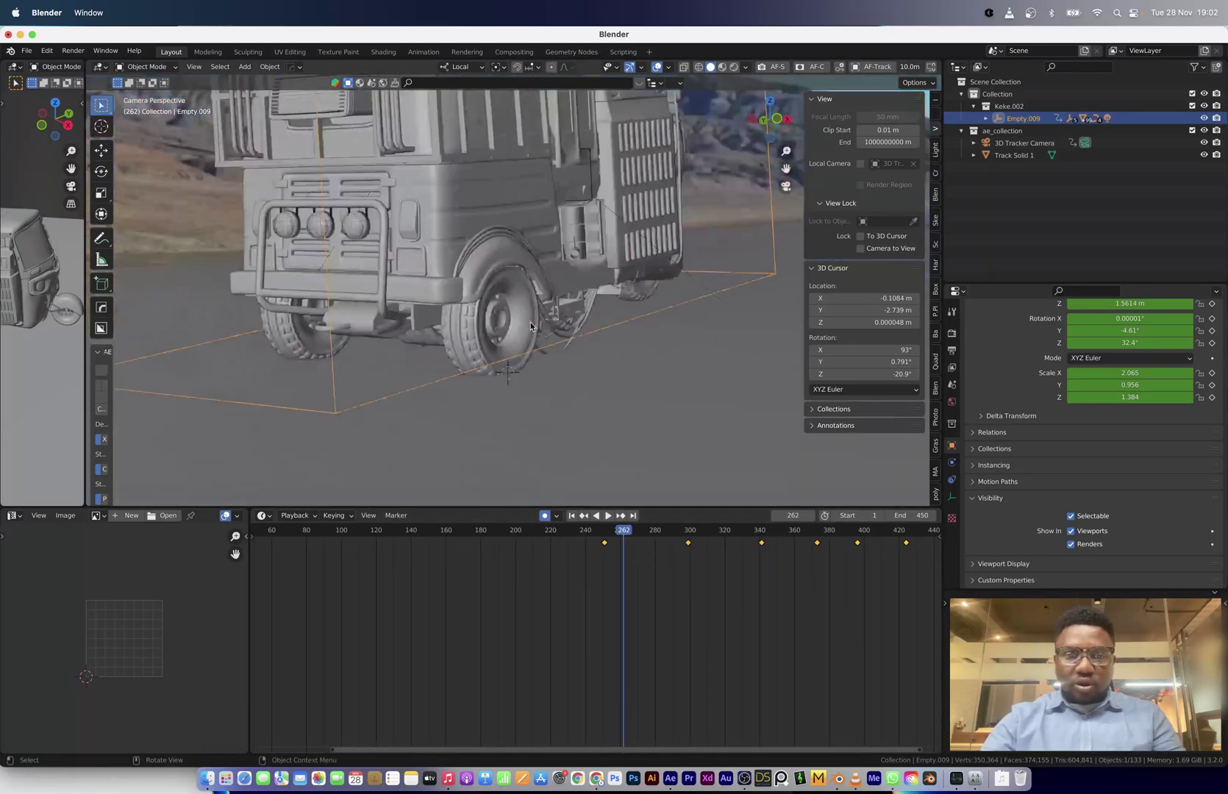
pyautogui.press('space')
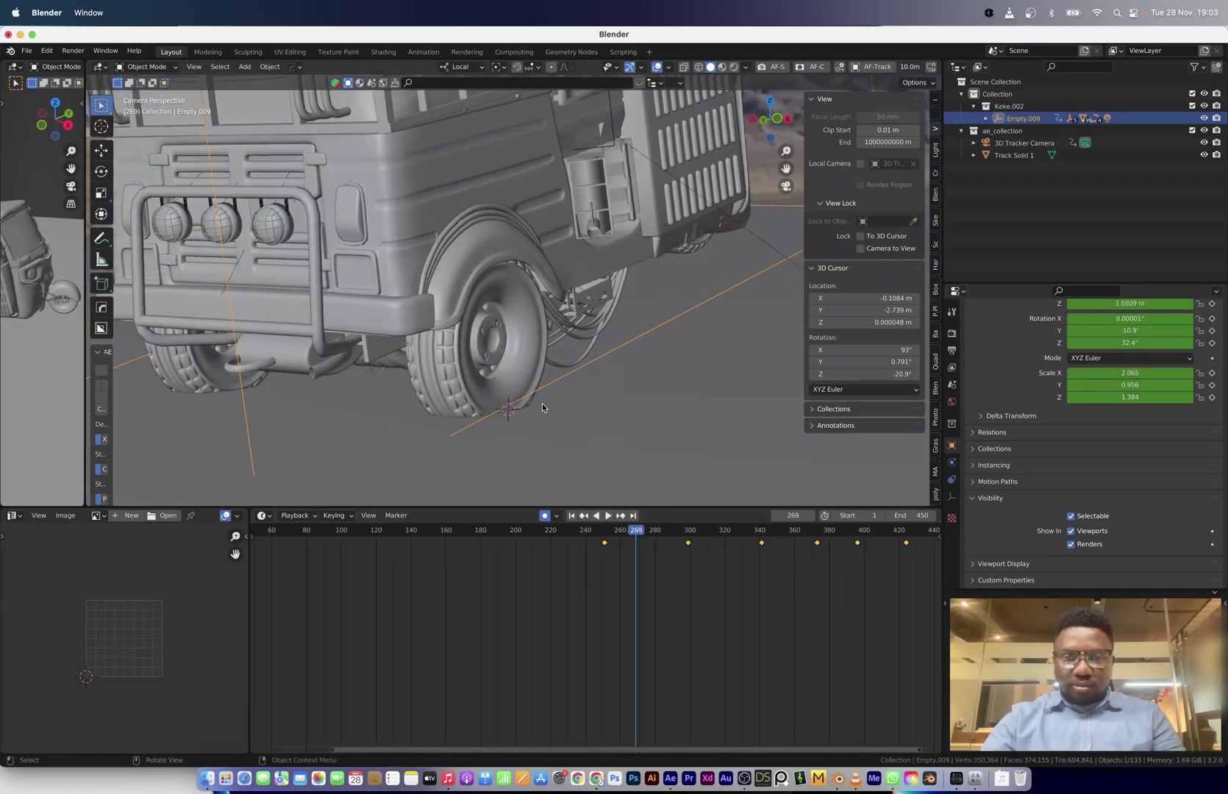
pyautogui.press('space')
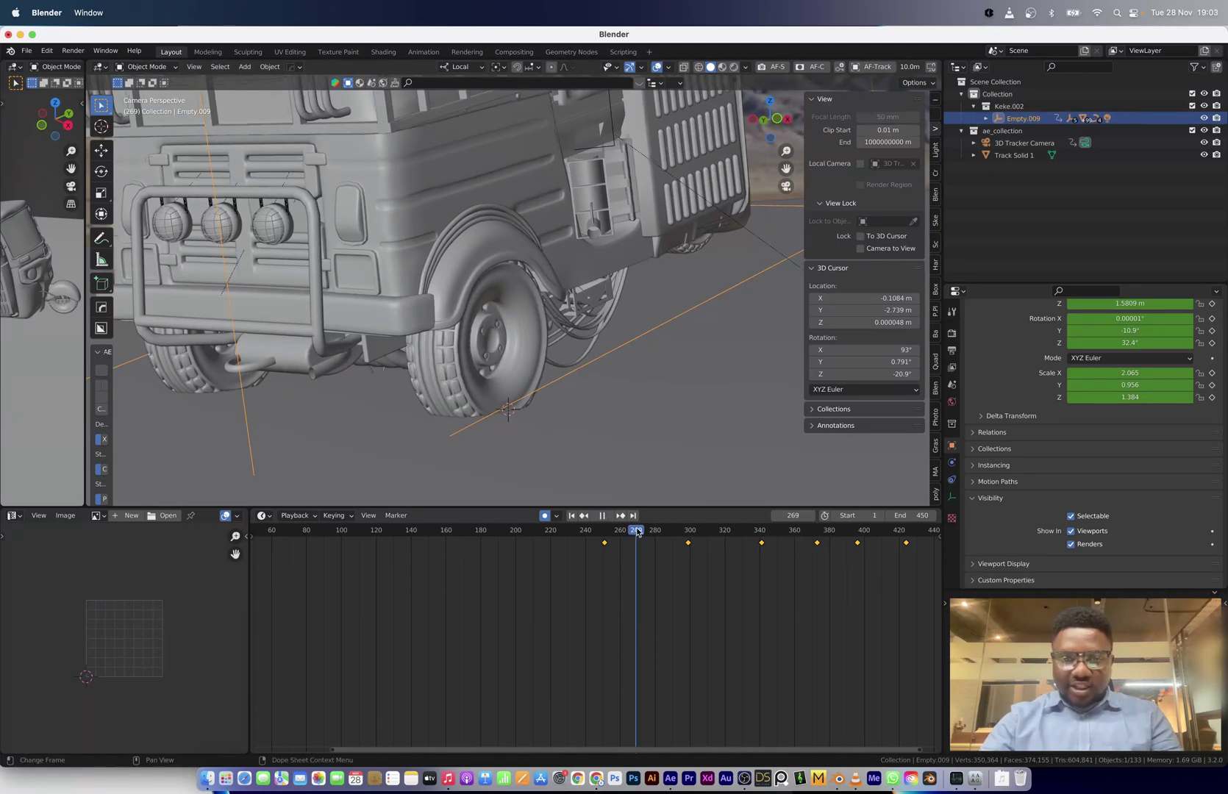
pyautogui.press('space')
pyautogui.press('g')
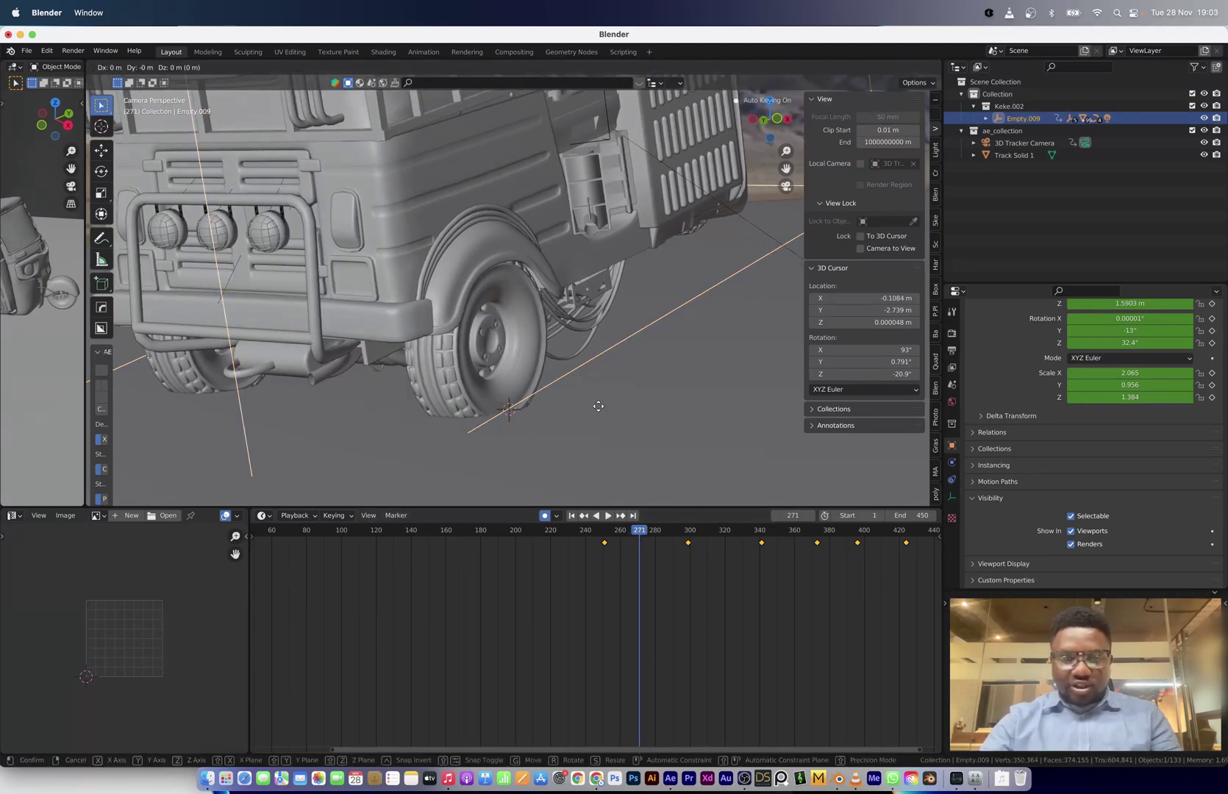
pyautogui.press('z')
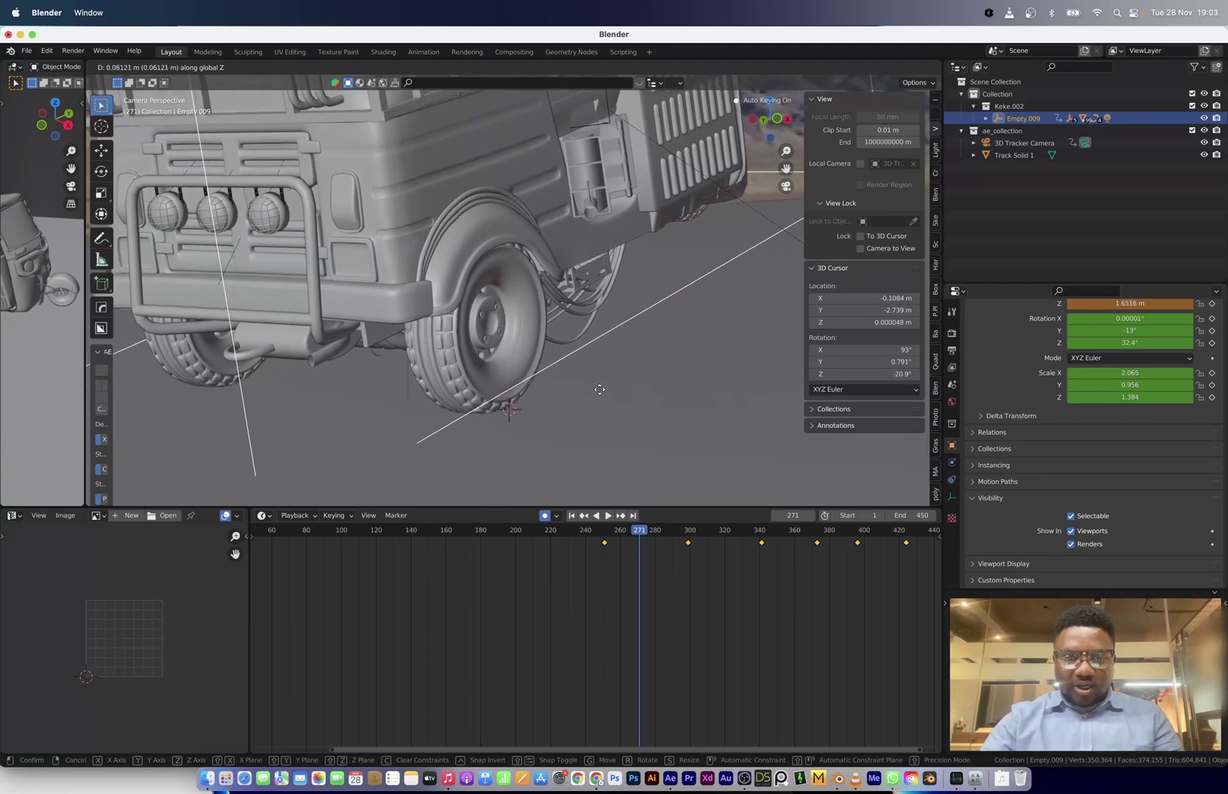
pyautogui.click(599, 389)
# Play back the corrected tip and the following tumble, first close on the wheel and then in the full camera view.
pyautogui.click(578, 537)
pyautogui.press('space')
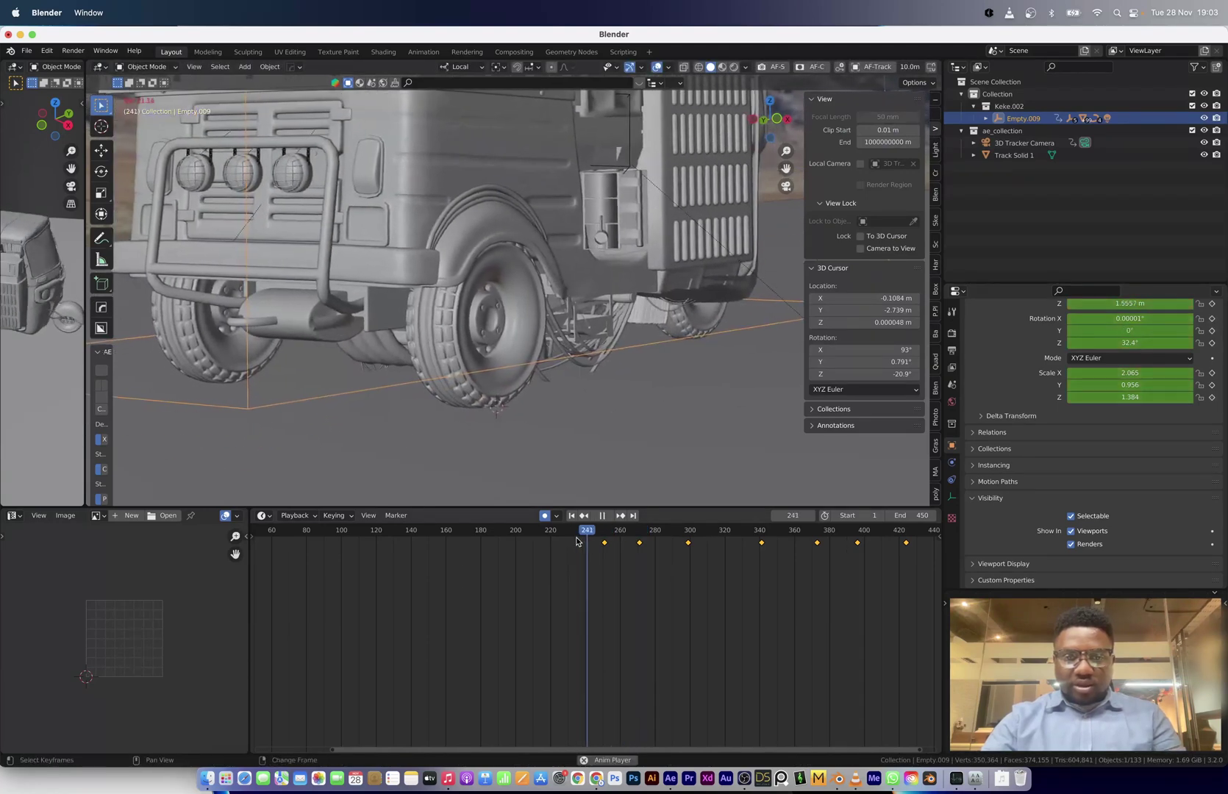
pyautogui.press('space')
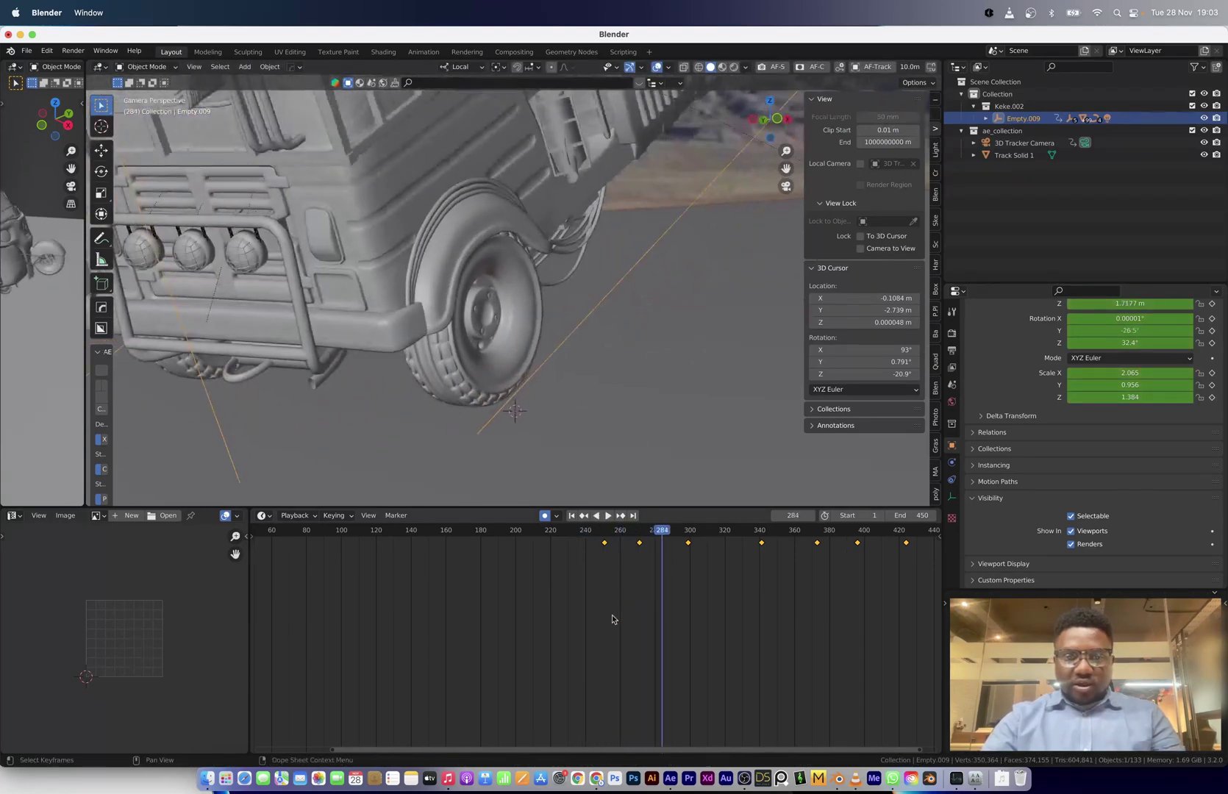
pyautogui.scroll(-3, 610, 625)
pyautogui.scroll(-8, 508, 368)
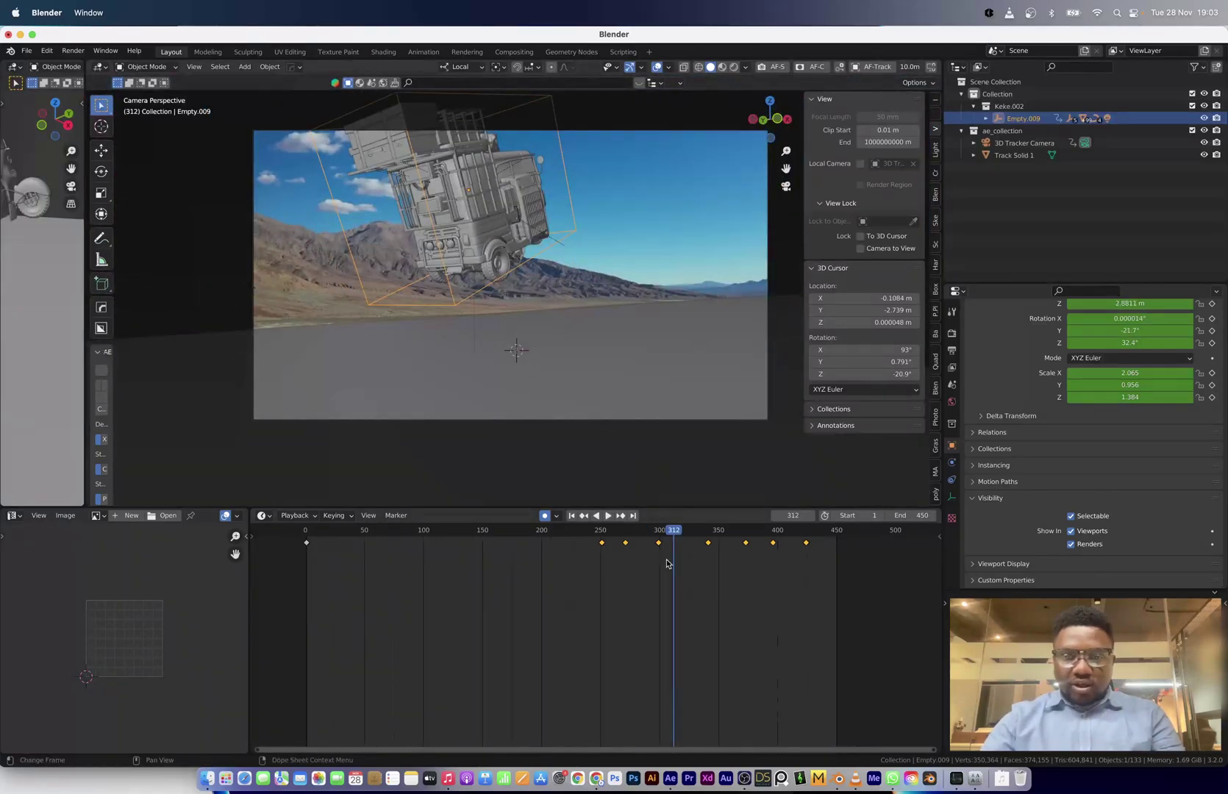
pyautogui.press('space')
pyautogui.scroll(5, 666, 559)
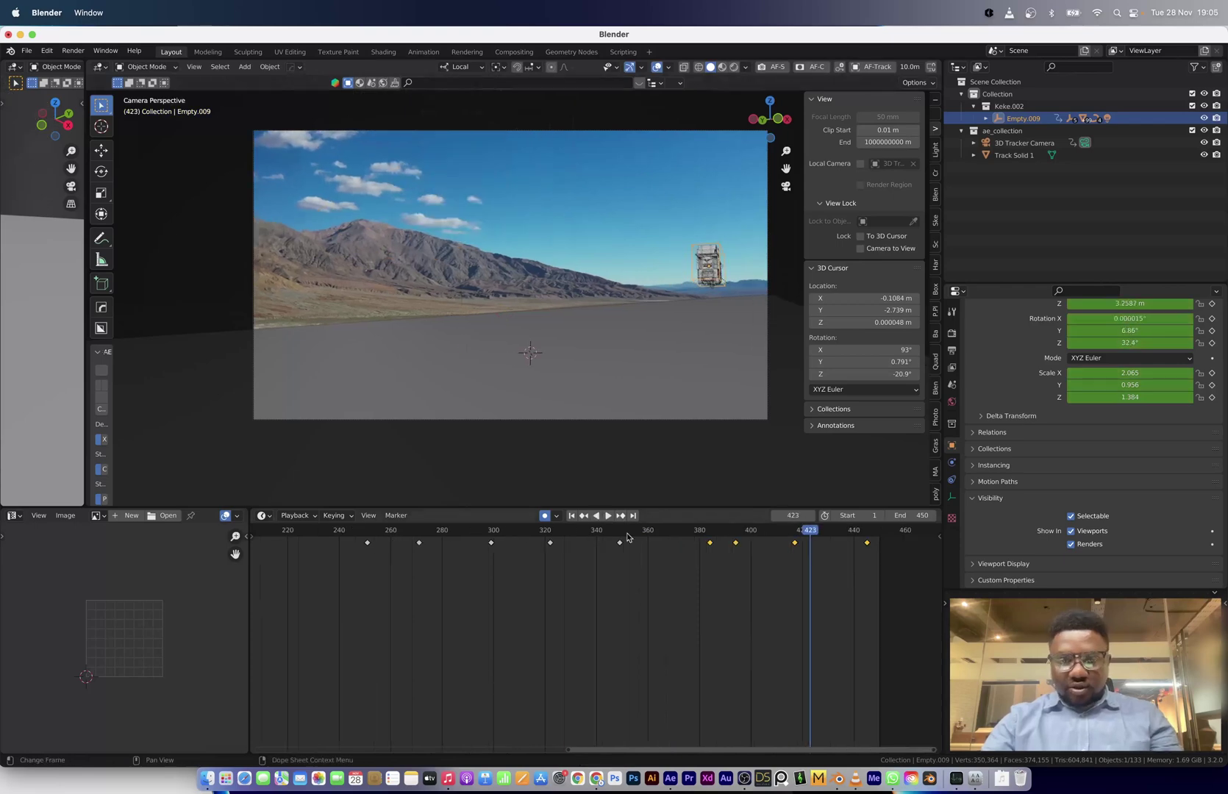
pyautogui.click(452, 533)
pyautogui.press('space')
pyautogui.scroll(-2, 446, 584)
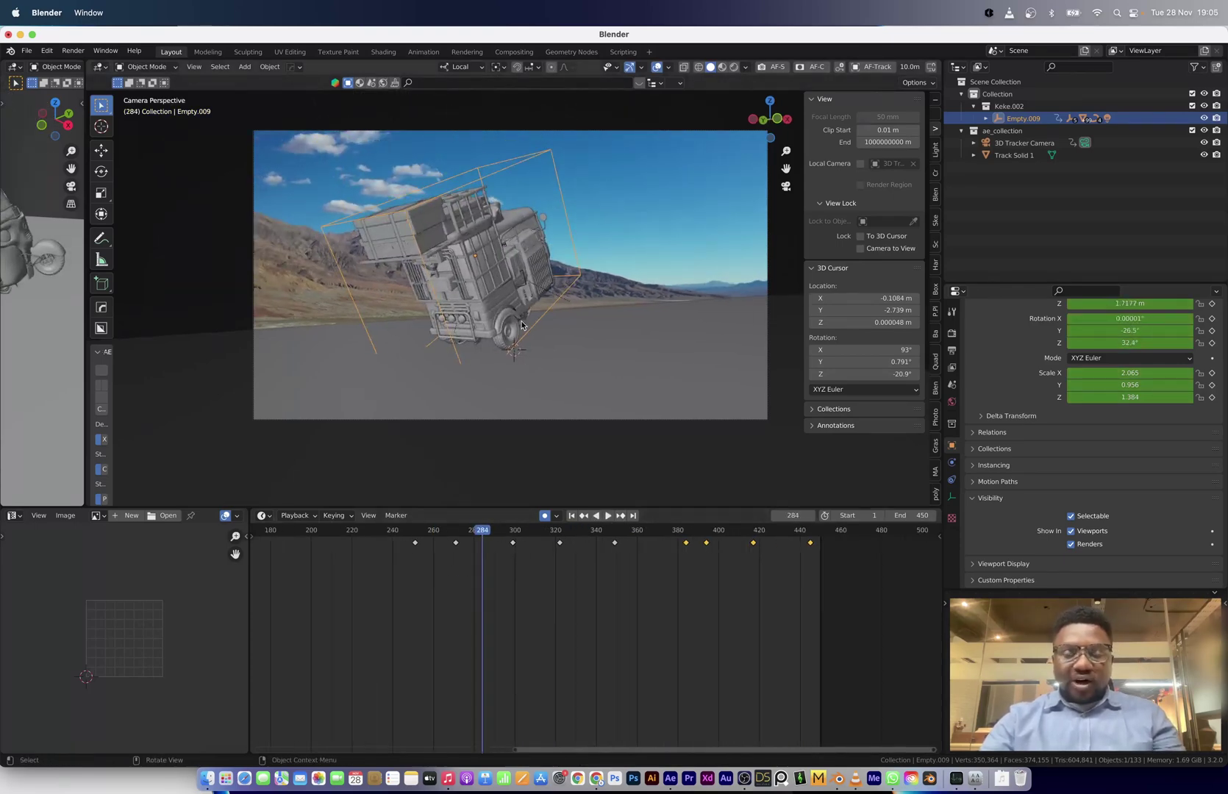
# Insert a location and rotation keyframe for the vehicle's near rear wheel at frame 294.
pyautogui.click(505, 344)
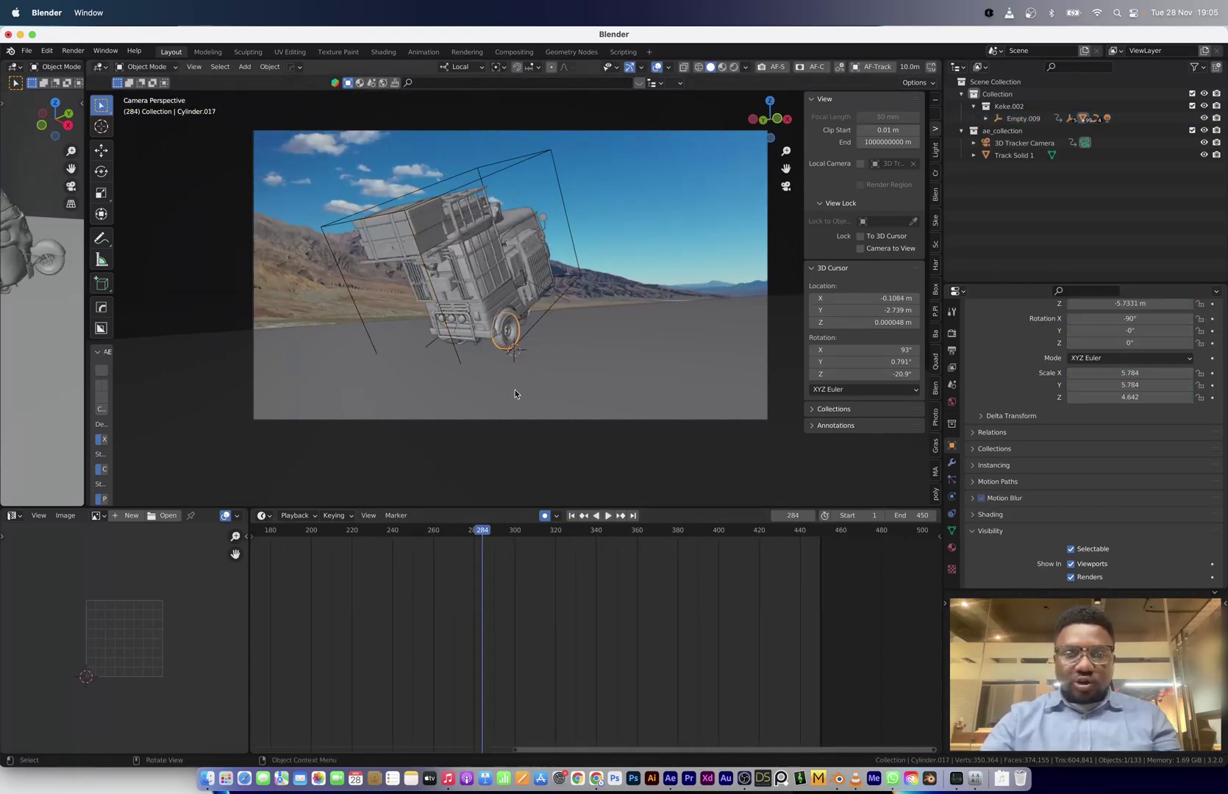
pyautogui.scroll(2, 393, 576)
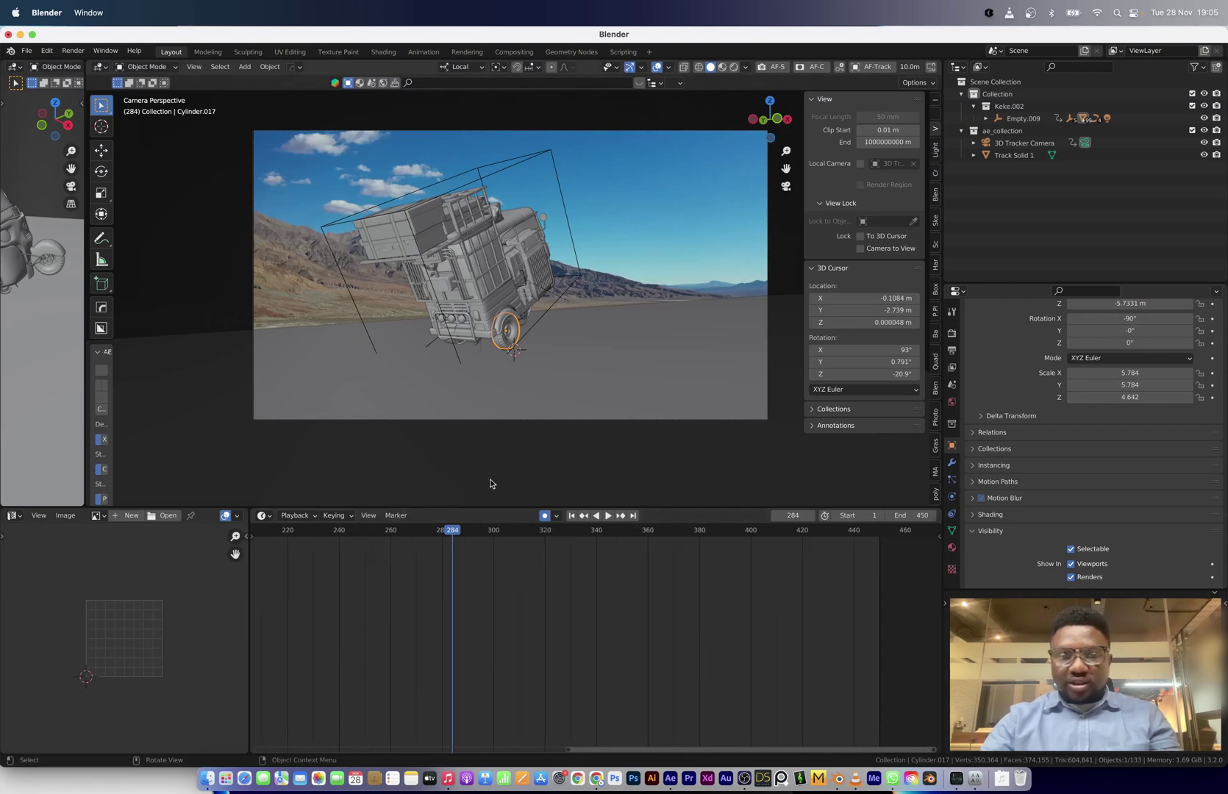
pyautogui.scroll(1, 402, 554)
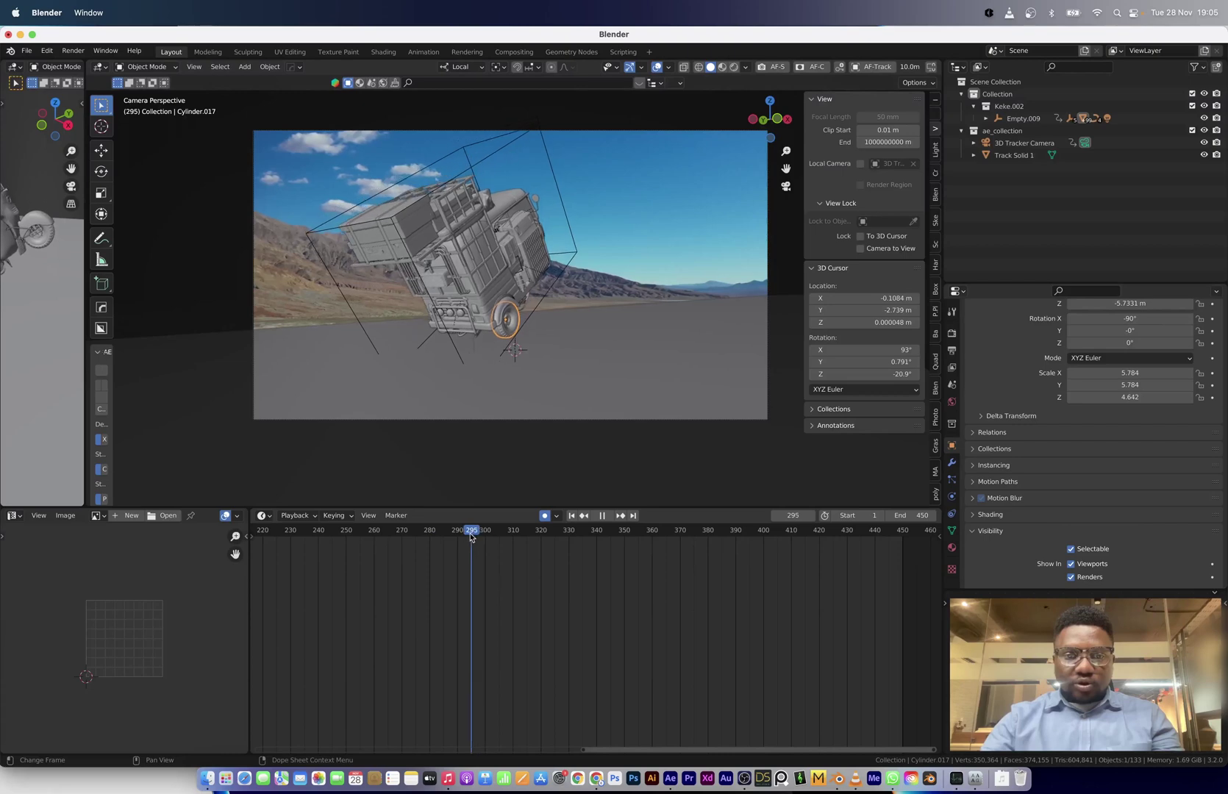
pyautogui.press('space')
pyautogui.keyDown('shift'); pyautogui.moveTo(451, 420); pyautogui.dragTo(520, 399, button='middle'); pyautogui.keyUp('shift')
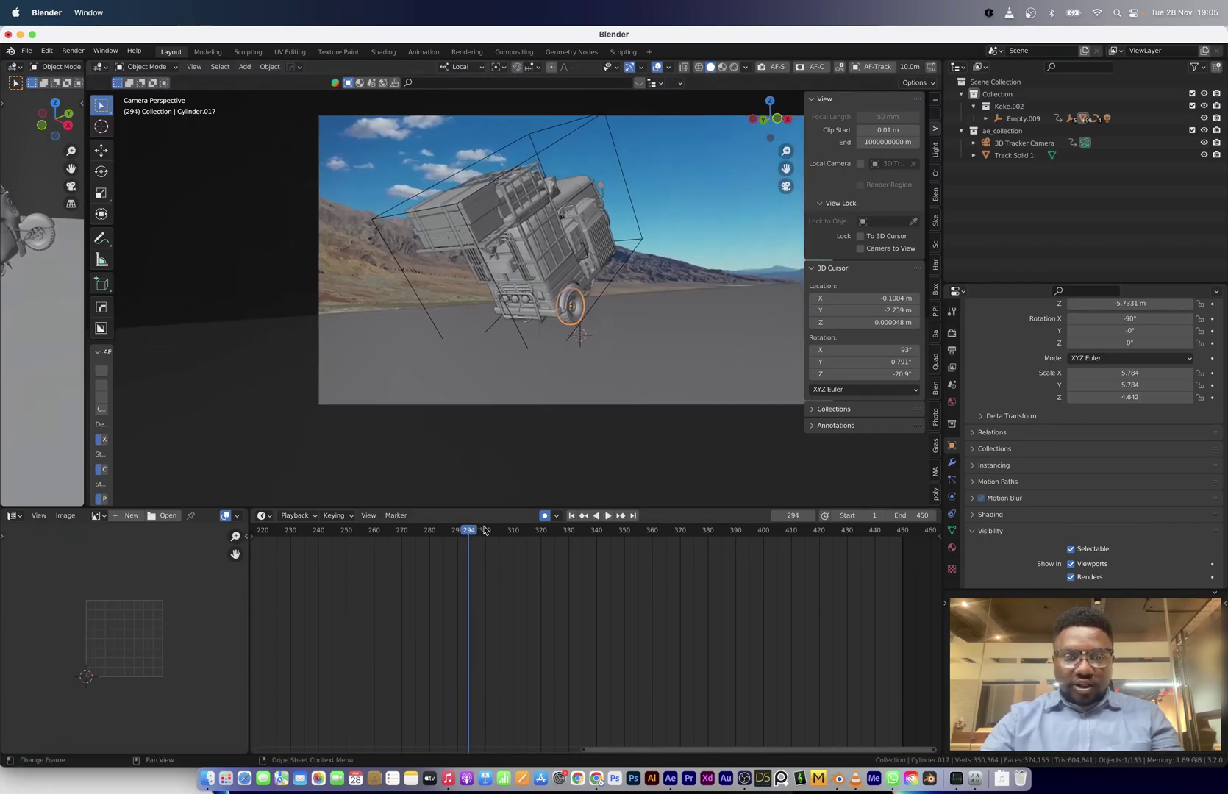
pyautogui.press('i')
pyautogui.click(565, 391)
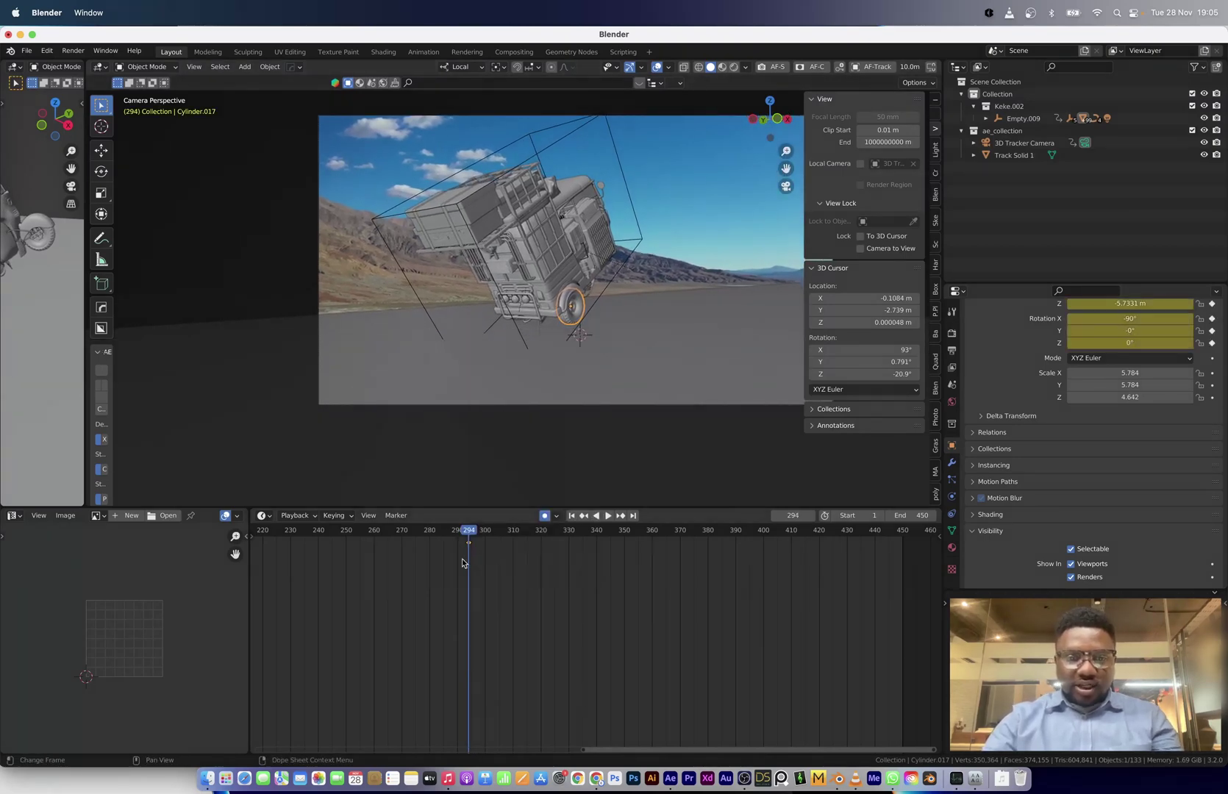
# Paste a copy of the near rear wheel's keyframe early in the timeline to hold its pose up to frame 294.
pyautogui.press('KP_Decimal')
pyautogui.moveTo(493, 602); pyautogui.dragTo(702, 622, button='middle')
pyautogui.scroll(-6, 415, 629)
pyautogui.click(291, 529)
pyautogui.press('super+v')
pyautogui.moveTo(311, 570); pyautogui.dragTo(497, 606, button='middle')
pyautogui.click(455, 550)
pyautogui.moveTo(471, 544); pyautogui.dragTo(394, 562)
pyautogui.moveTo(662, 585); pyautogui.dragTo(309, 589, button='middle')
pyautogui.scroll(1, 441, 581)
# At frame 300, rotate the near rear wheel about 94° around its local X axis so it folds flat.
pyautogui.moveTo(586, 532); pyautogui.dragTo(591, 533)
pyautogui.press('space')
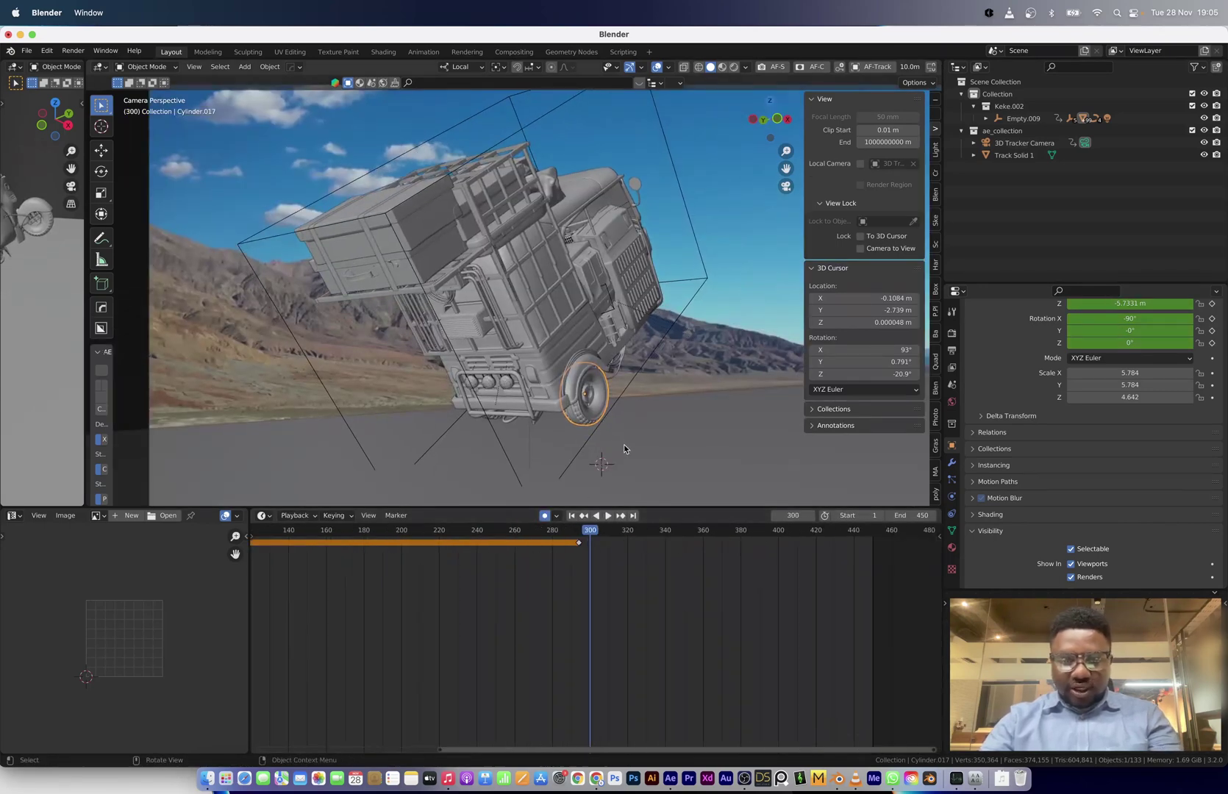
pyautogui.press('r')
pyautogui.press('x')
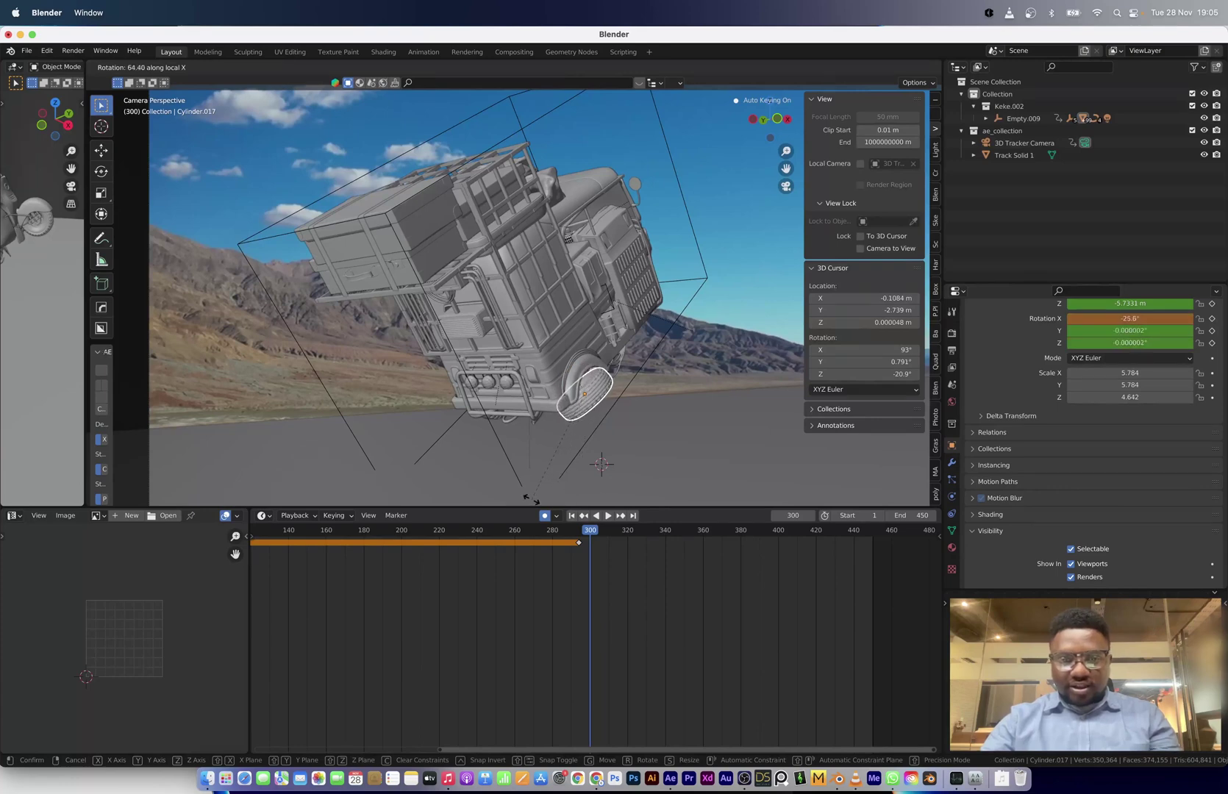
pyautogui.click(474, 464)
pyautogui.moveTo(587, 532)
pyautogui.mouseDown()
pyautogui.moveTo(551, 531)
pyautogui.moveTo(584, 528)
pyautogui.mouseUp()
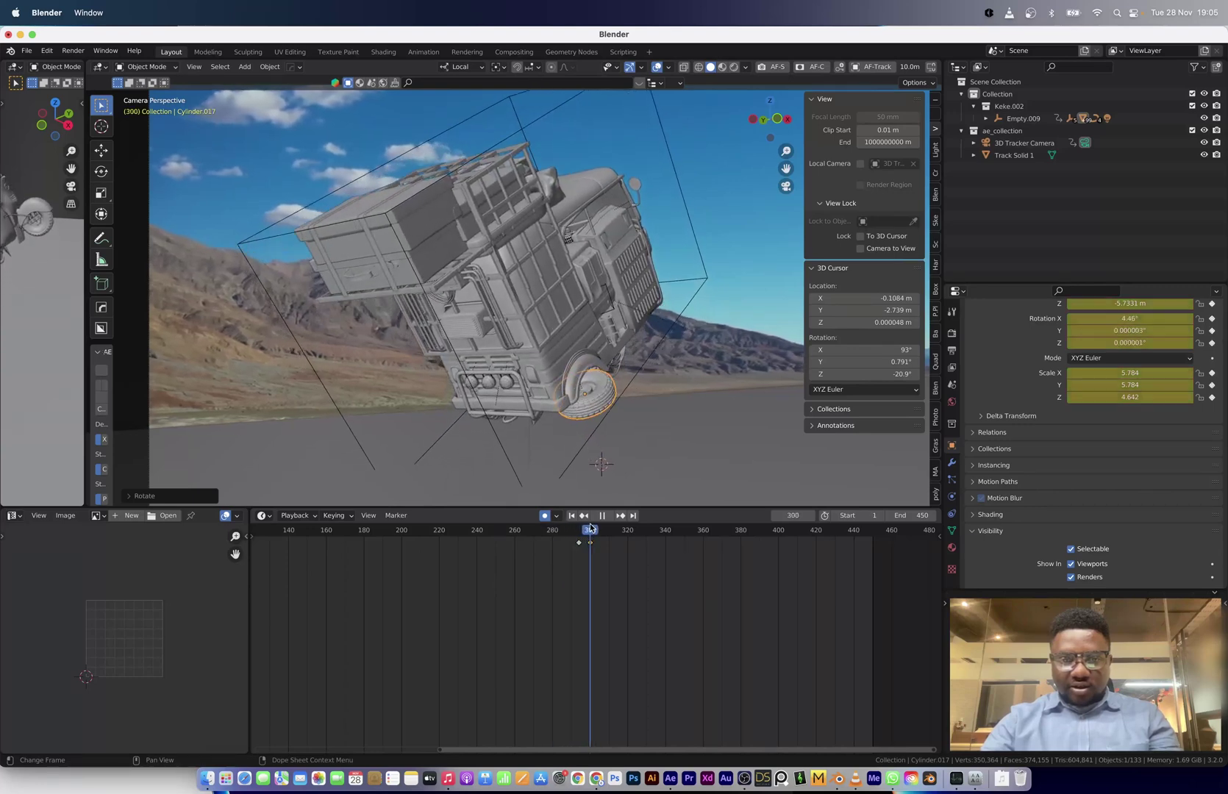
pyautogui.press('space')
# Keyframe the far rear wheel's upright pose at about frame 291 and again early in the timeline.
pyautogui.scroll(4, 515, 378)
pyautogui.keyDown('shift'); pyautogui.moveTo(515, 379); pyautogui.dragTo(581, 331, button='middle'); pyautogui.keyUp('shift')
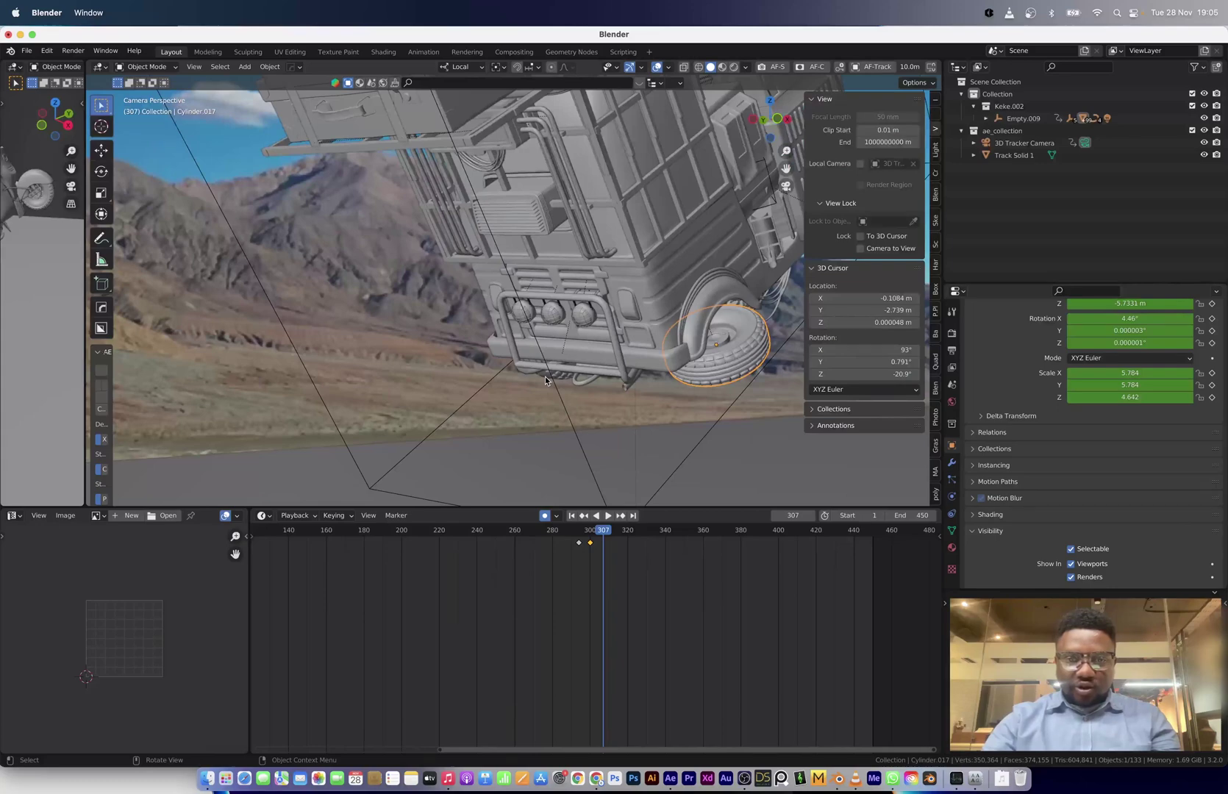
pyautogui.click(544, 380)
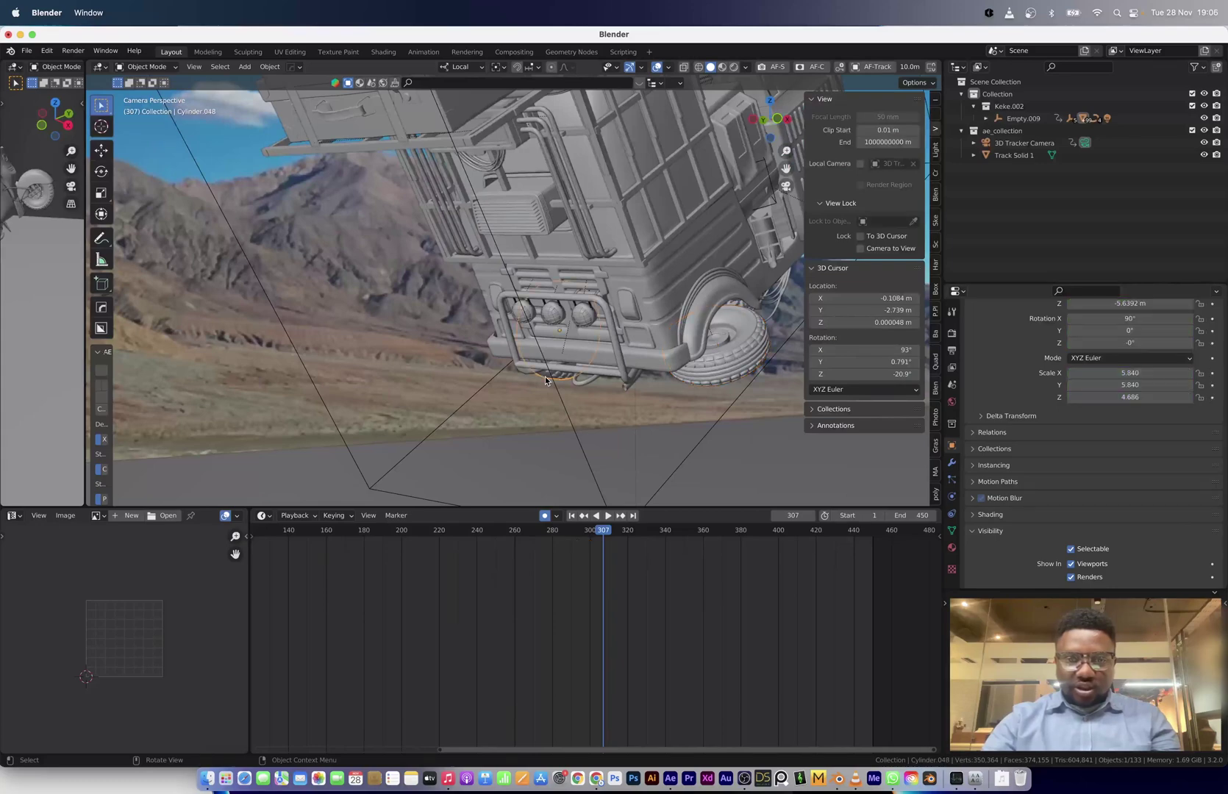
pyautogui.moveTo(601, 533); pyautogui.dragTo(573, 533)
pyautogui.press('i')
pyautogui.moveTo(534, 576); pyautogui.dragTo(789, 575, button='middle')
pyautogui.click(438, 531)
pyautogui.press('i')
pyautogui.moveTo(438, 542); pyautogui.dragTo(282, 543)
pyautogui.scroll(-4, 662, 574)
# At frame 304, rotate the far rear wheel around local X to 13.3° and play back the folding motion.
pyautogui.moveTo(735, 574); pyautogui.dragTo(485, 573, button='middle')
pyautogui.click(583, 531)
pyautogui.press('r')
pyautogui.press('x')
pyautogui.click(604, 368)
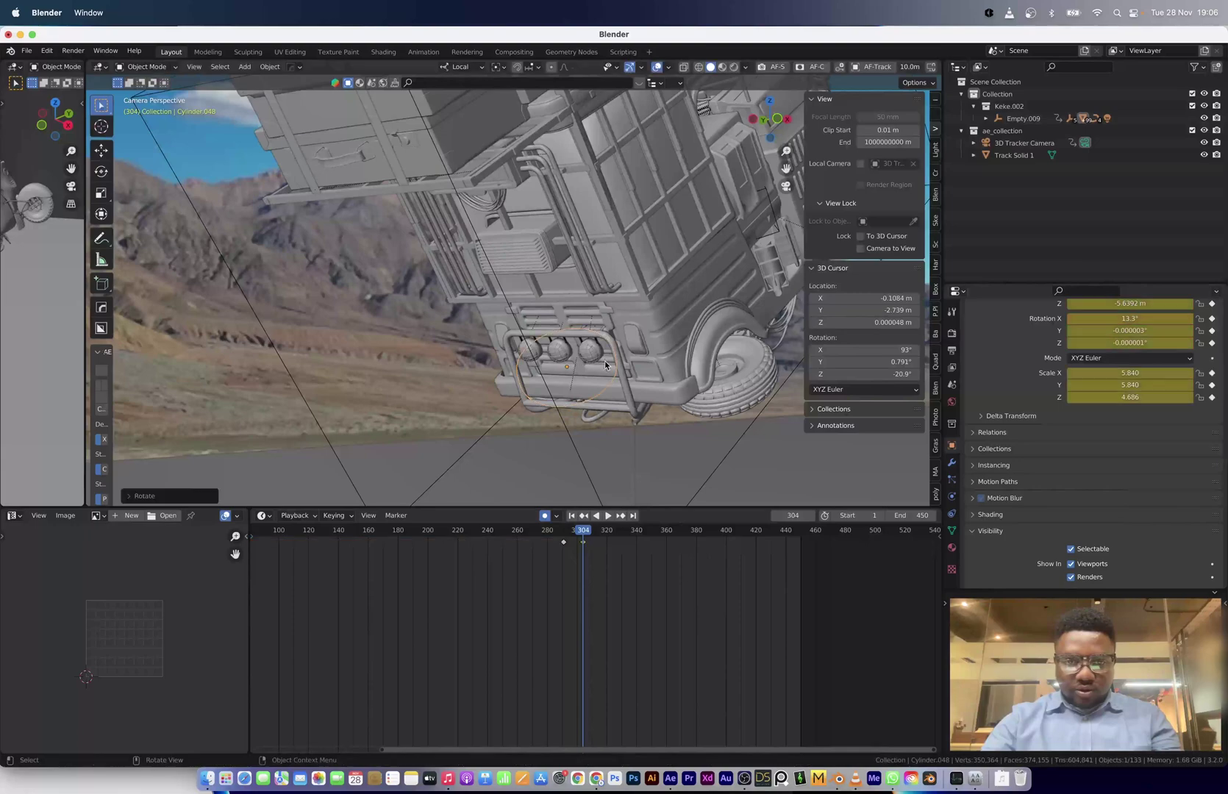
pyautogui.moveTo(582, 531); pyautogui.dragTo(540, 531)
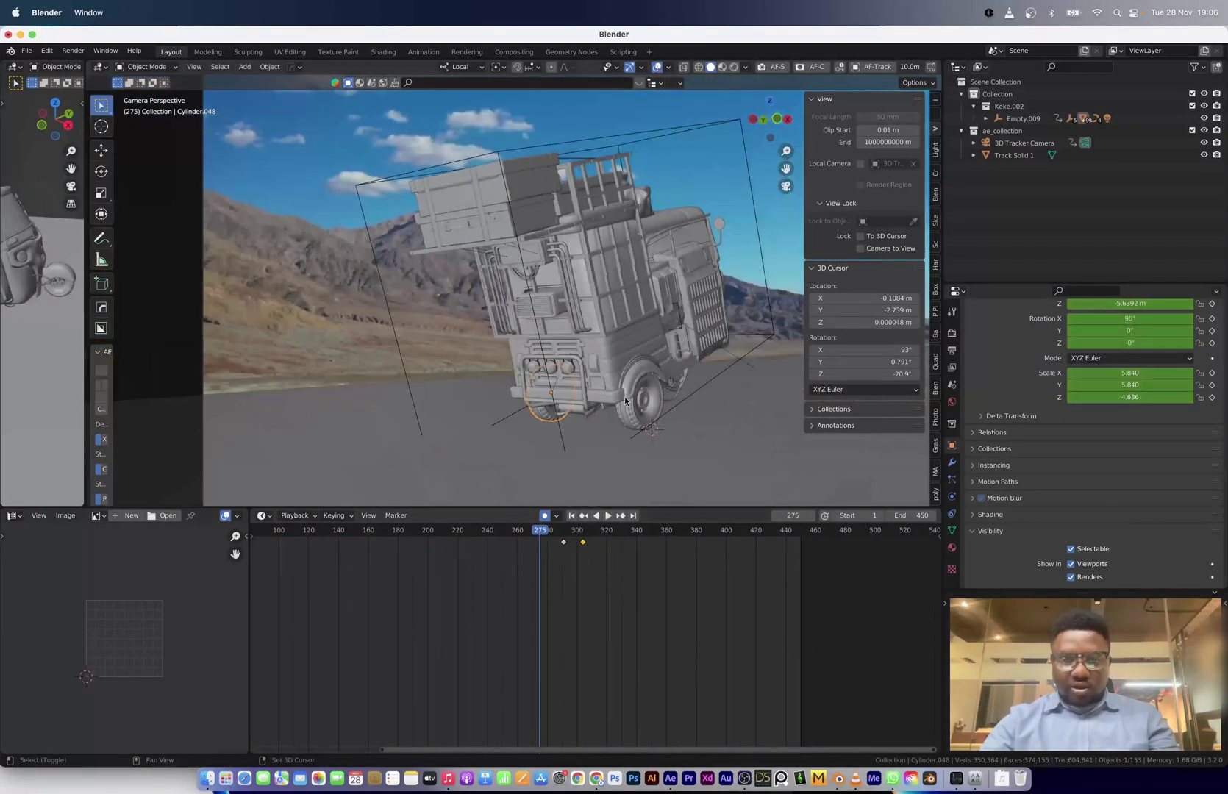
pyautogui.press('space')
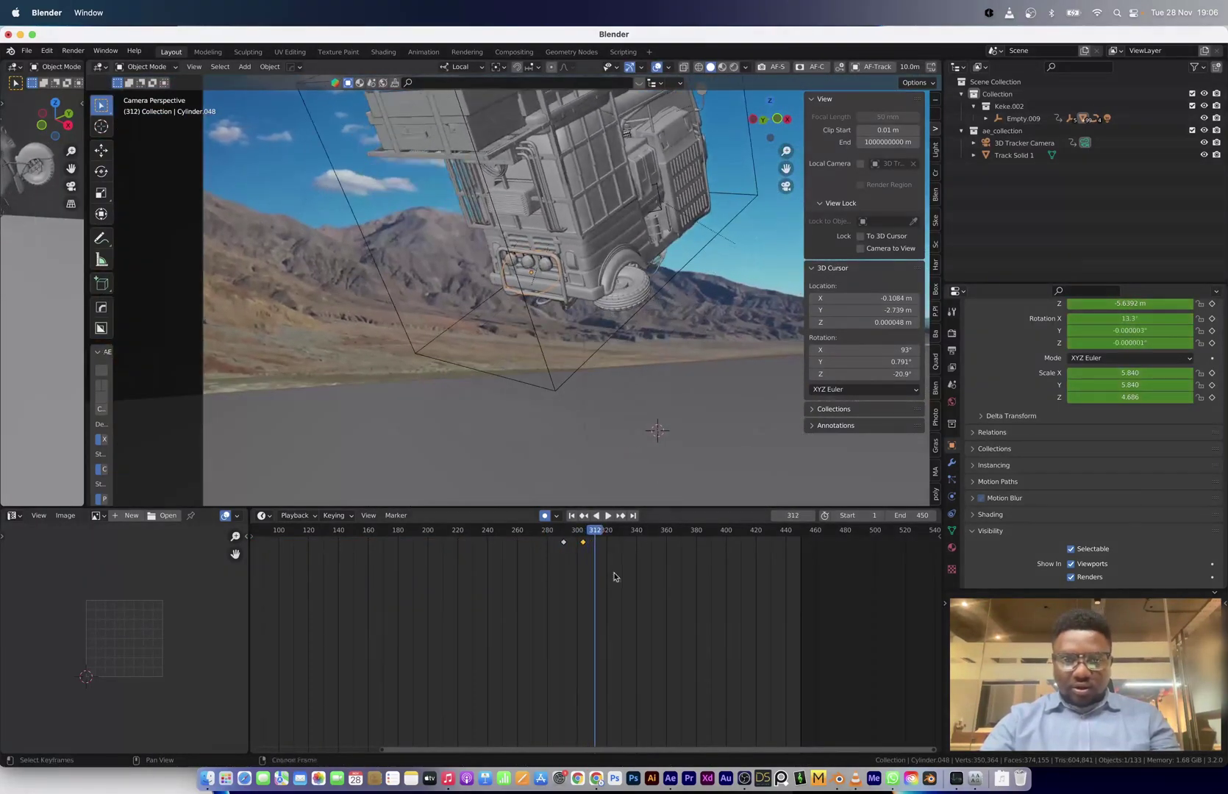
# Retime the near rear wheel's folded keyframe to about frame 316 and play back the slower fold.
pyautogui.click(644, 306)
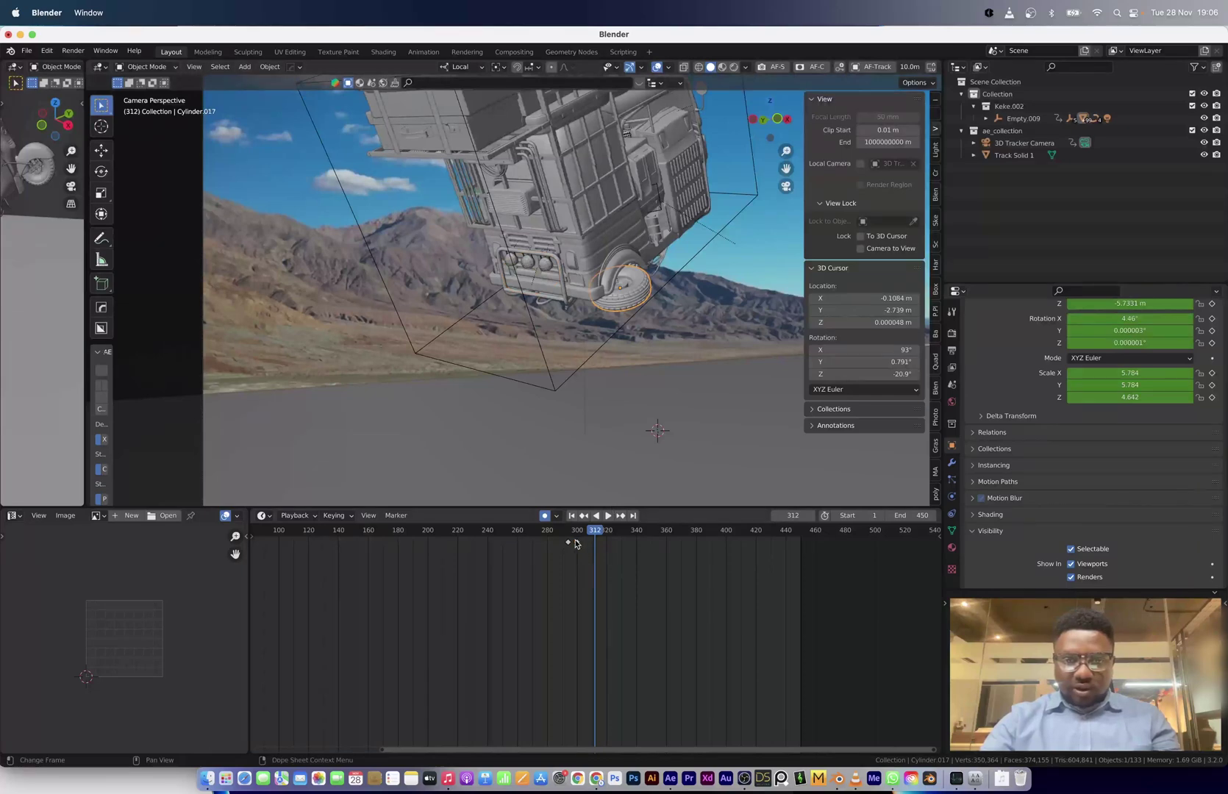
pyautogui.moveTo(576, 543); pyautogui.dragTo(601, 542)
pyautogui.keyDown('shift'); pyautogui.moveTo(599, 542); pyautogui.dragTo(557, 539, button='right'); pyautogui.keyUp('shift')
pyautogui.press('space')
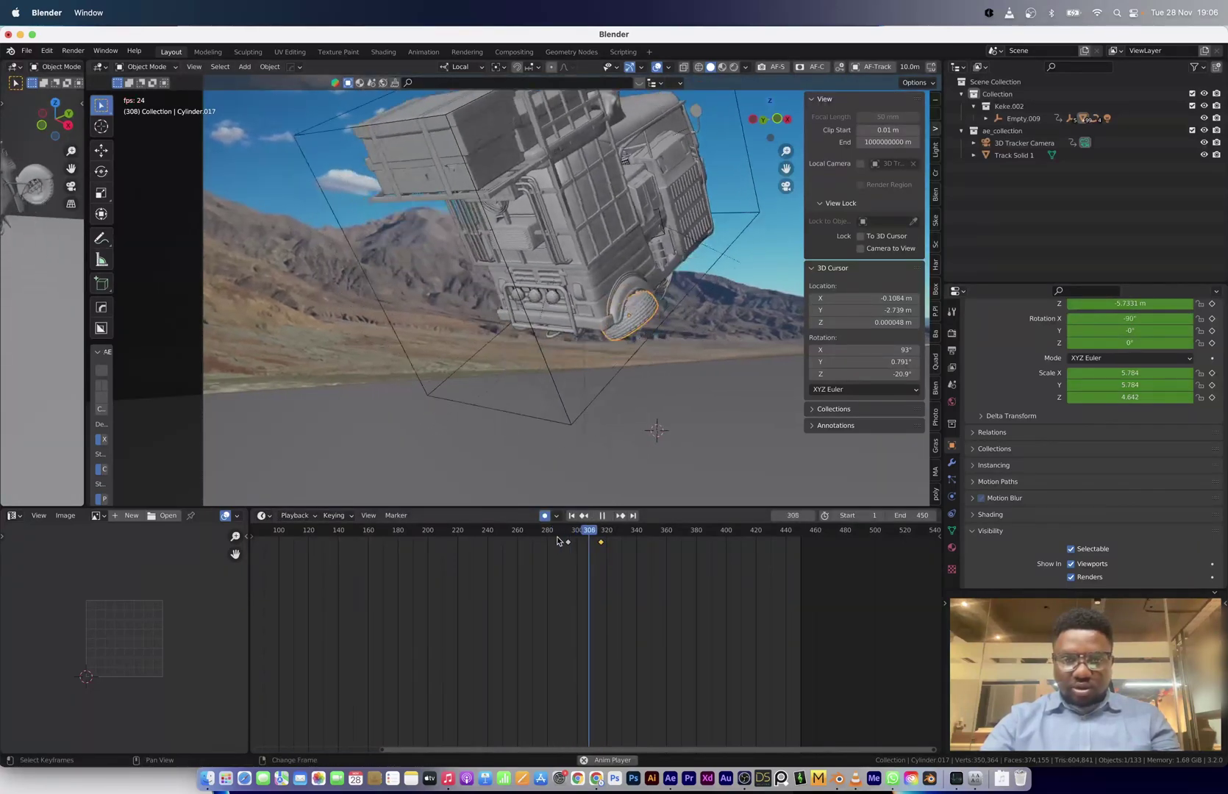
pyautogui.press('space')
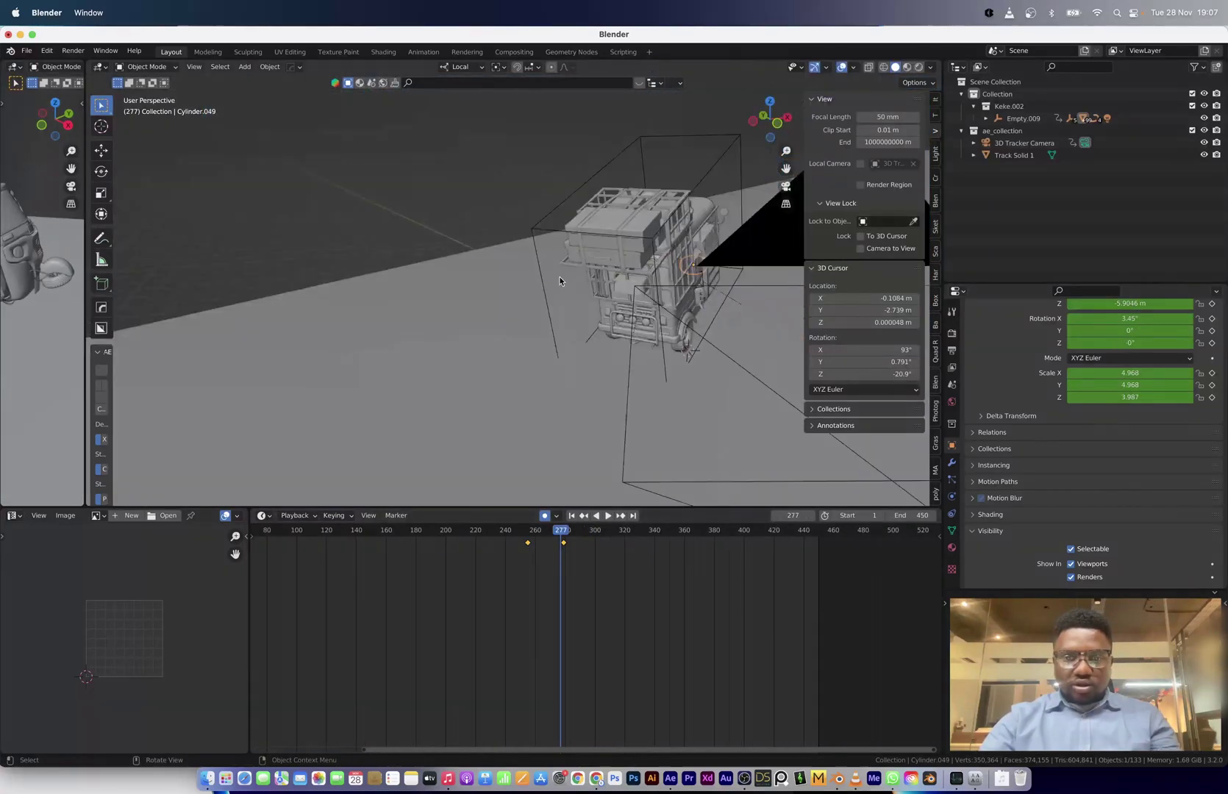
# Set the 3D Tracker Camera as the active camera and frame its view of the vehicle.
pyautogui.scroll(-3, 686, 279)
pyautogui.click(703, 241)
pyautogui.rightClick(703, 241)
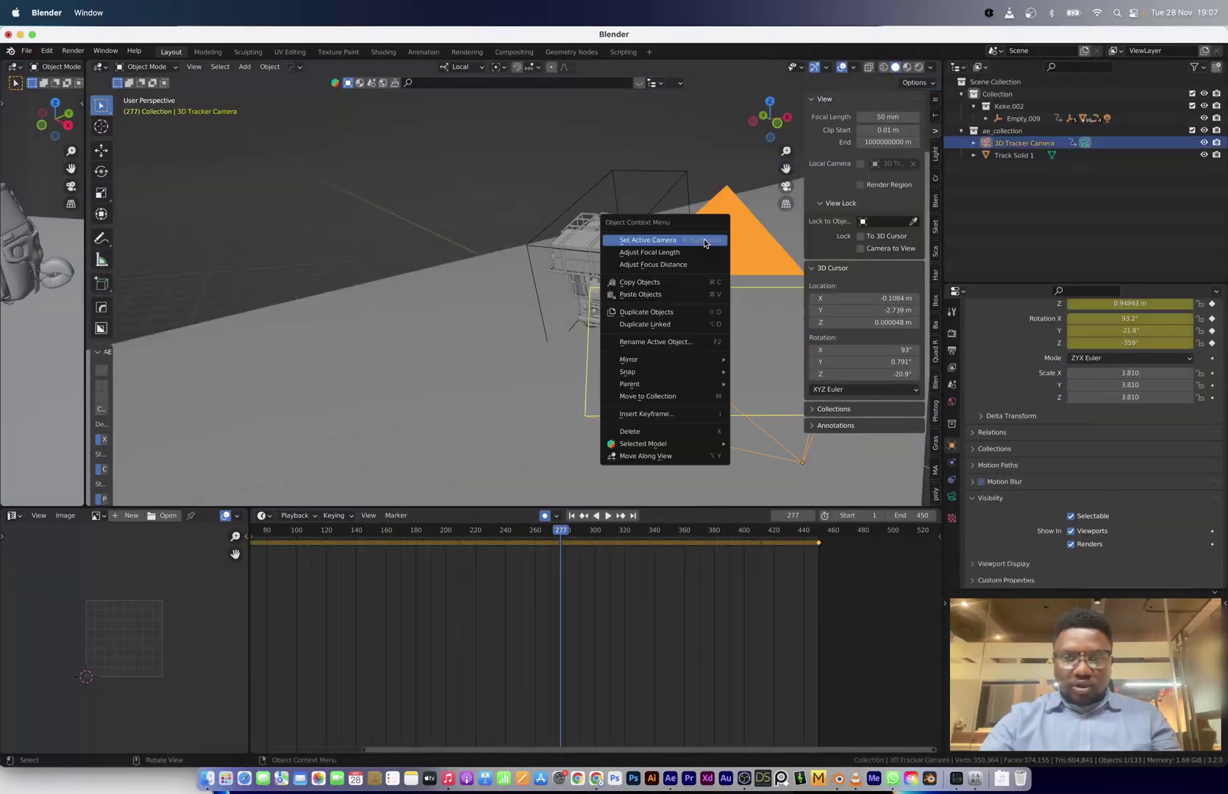
pyautogui.click(704, 240)
pyautogui.scroll(-2, 553, 336)
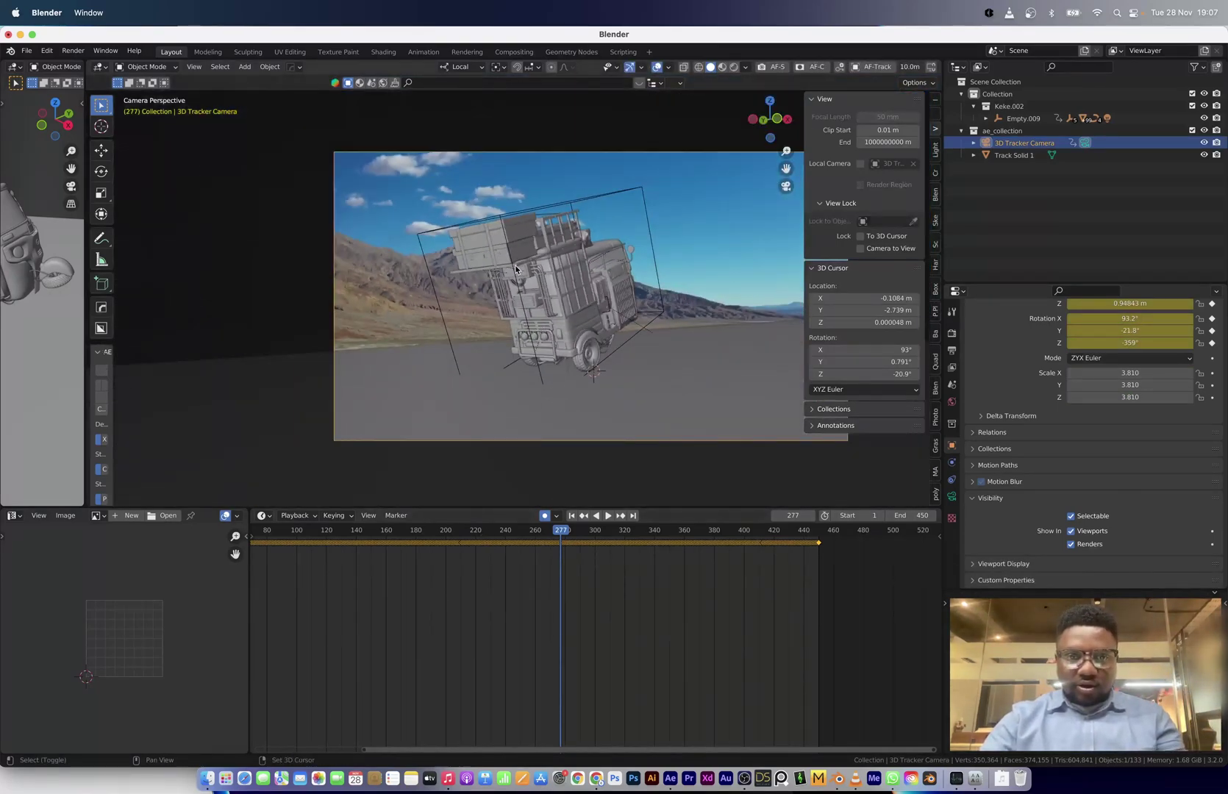
# Play back the shot in Material Preview with the viewport overlays hidden, then restore the overlays.
pyautogui.press('space')
pyautogui.press('z')
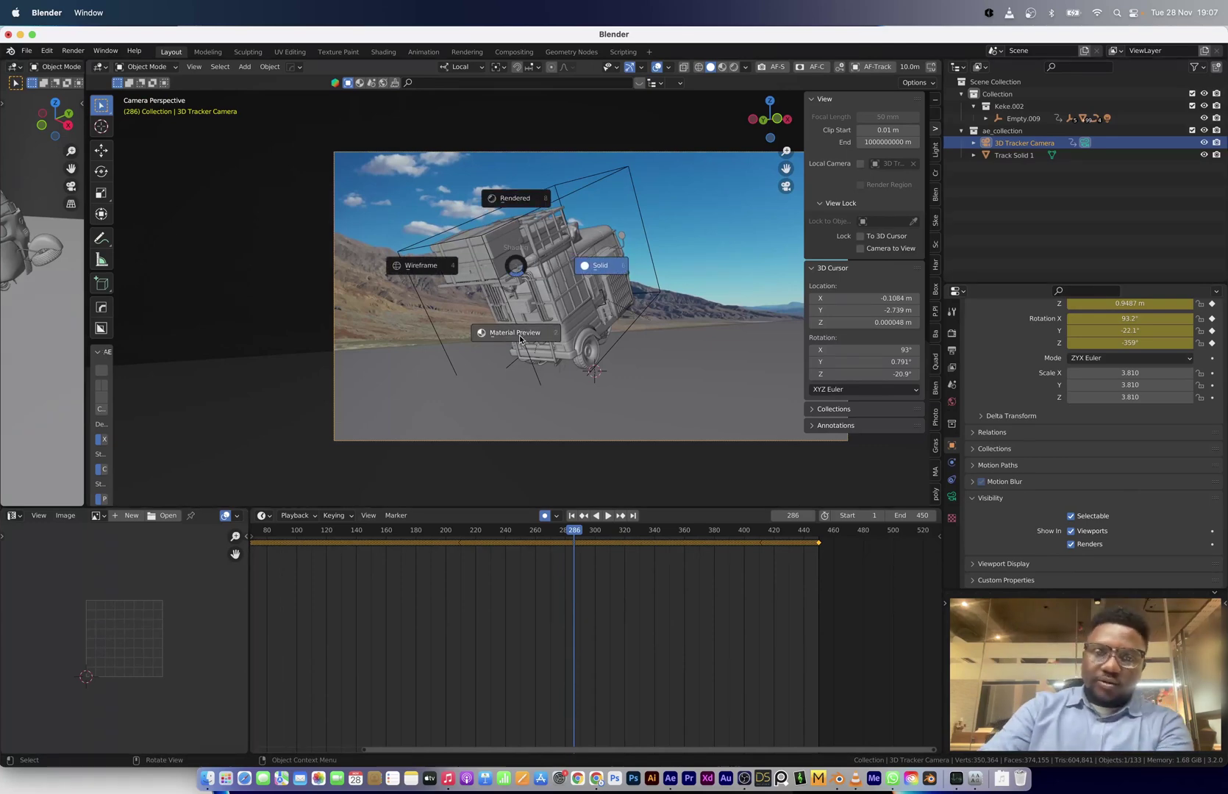
pyautogui.click(515, 334)
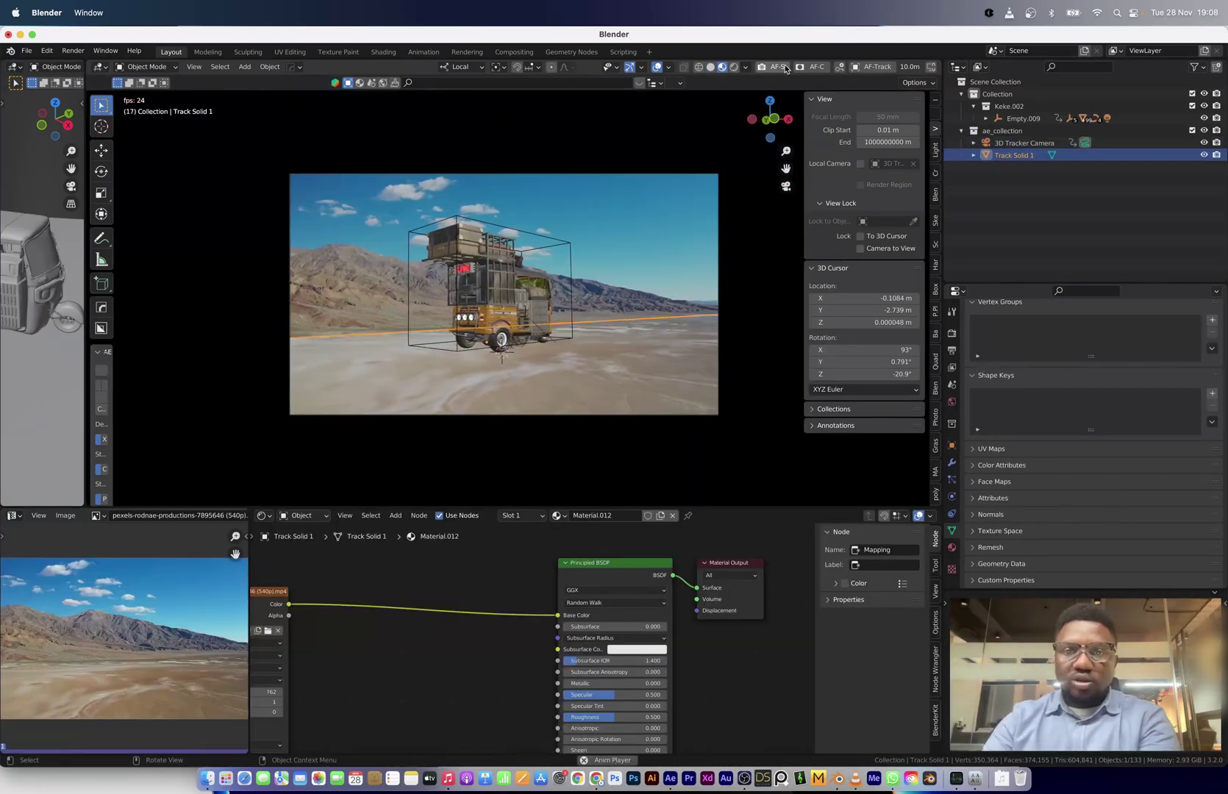
pyautogui.click(657, 68)
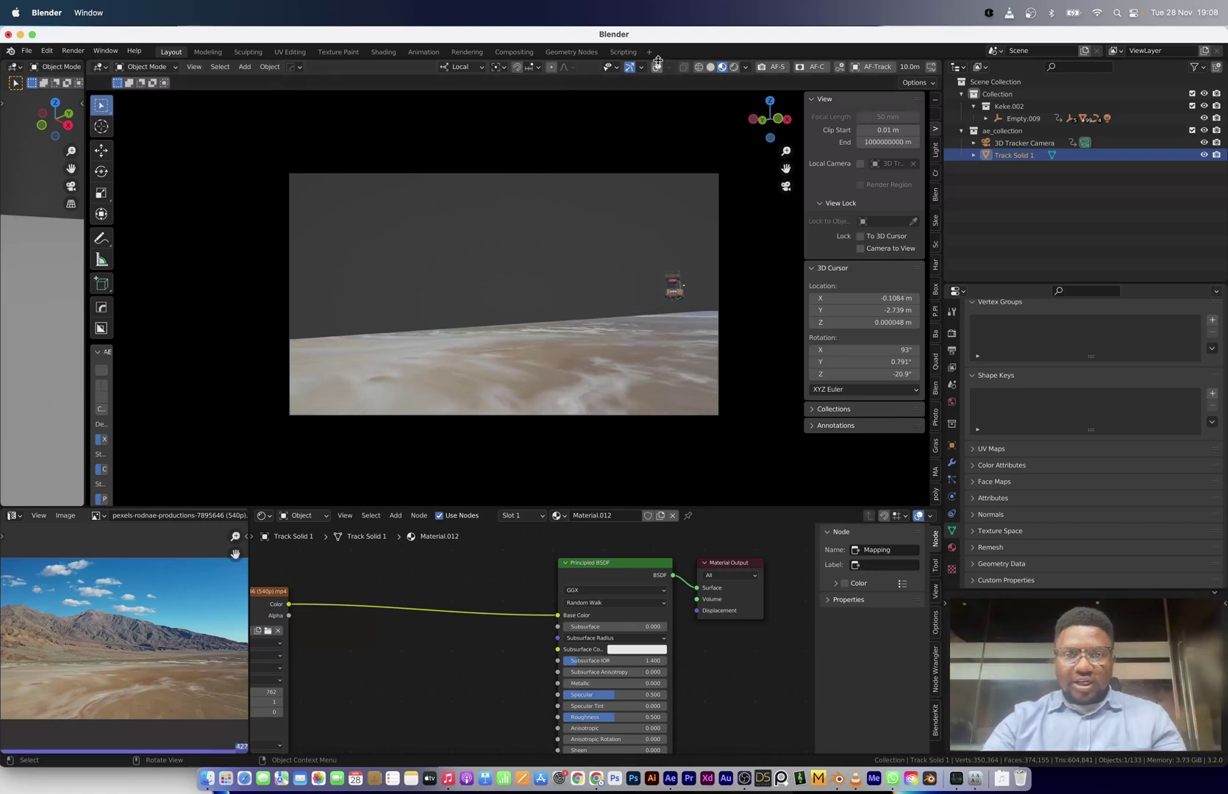
pyautogui.click(657, 66)
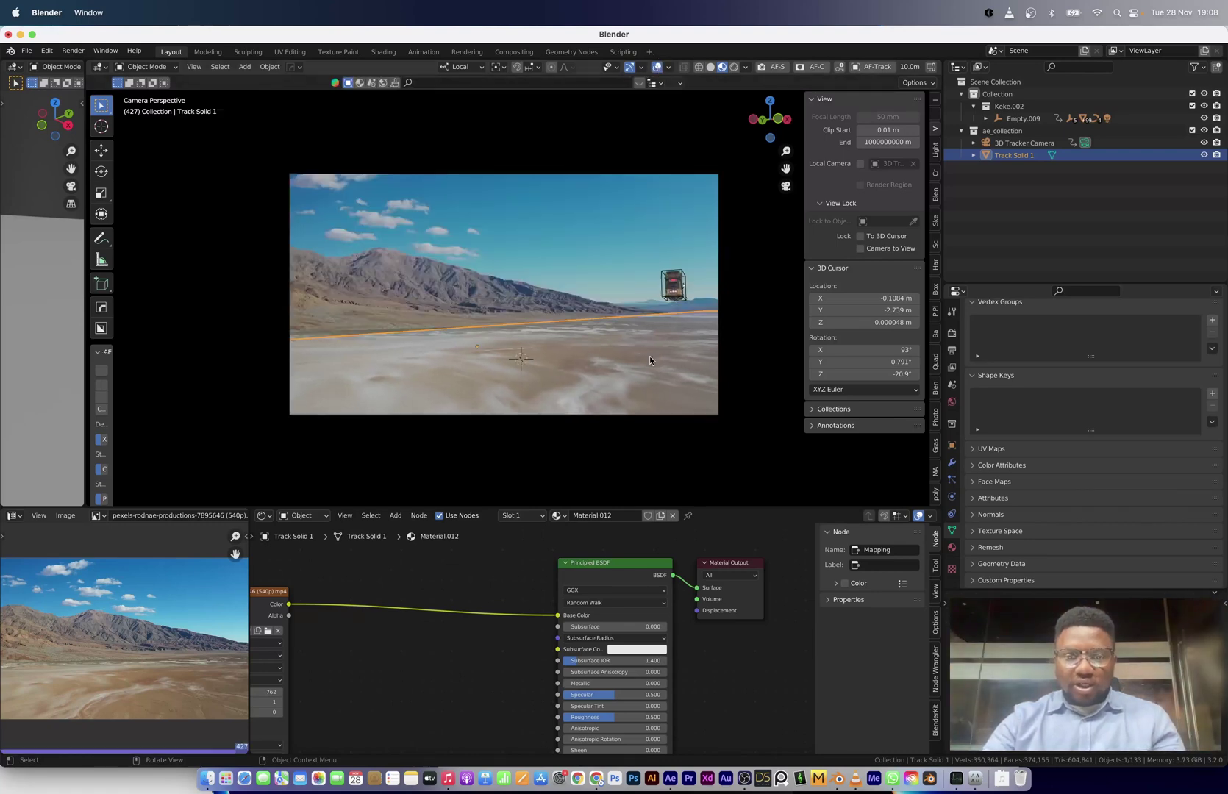
# Change the node editor area to the Timeline, delete the vehicle's keyframe at frame 394 and play back its flight.
pyautogui.click(262, 516)
pyautogui.click(411, 574)
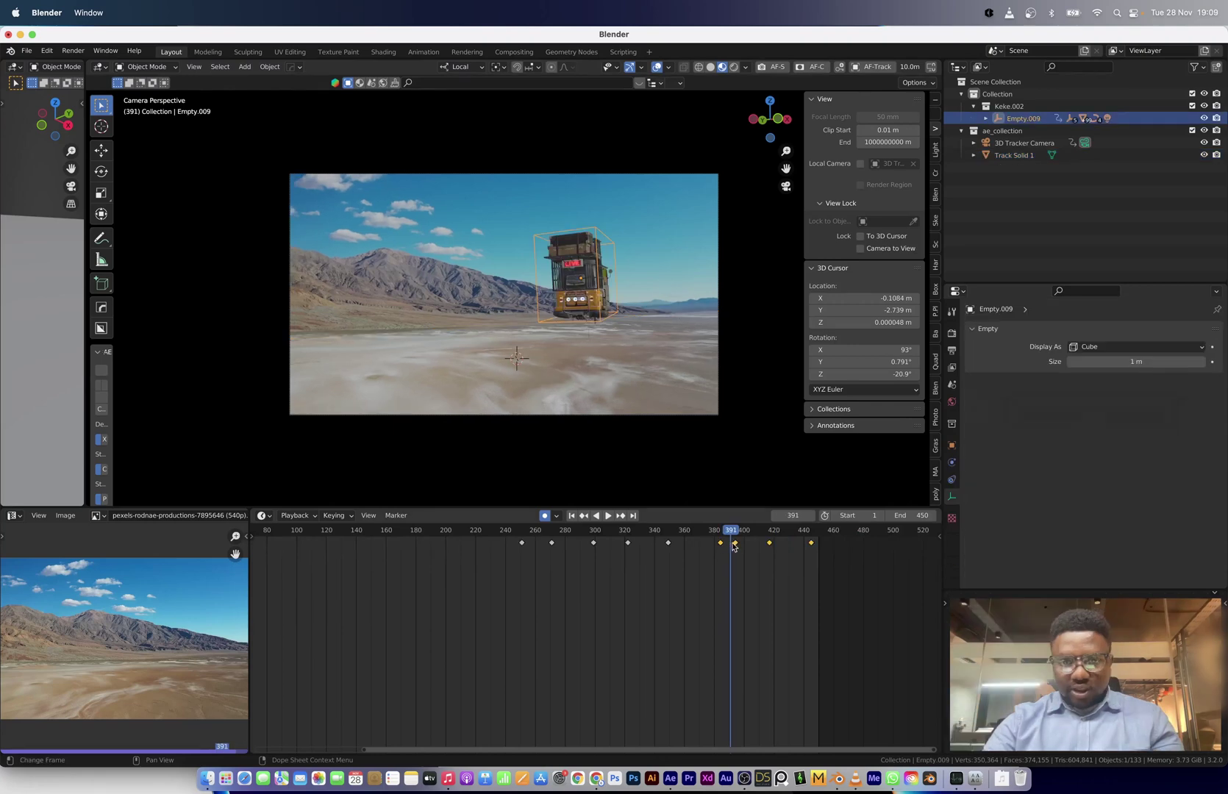
pyautogui.moveTo(732, 531); pyautogui.dragTo(736, 529)
pyautogui.scroll(4, 724, 566)
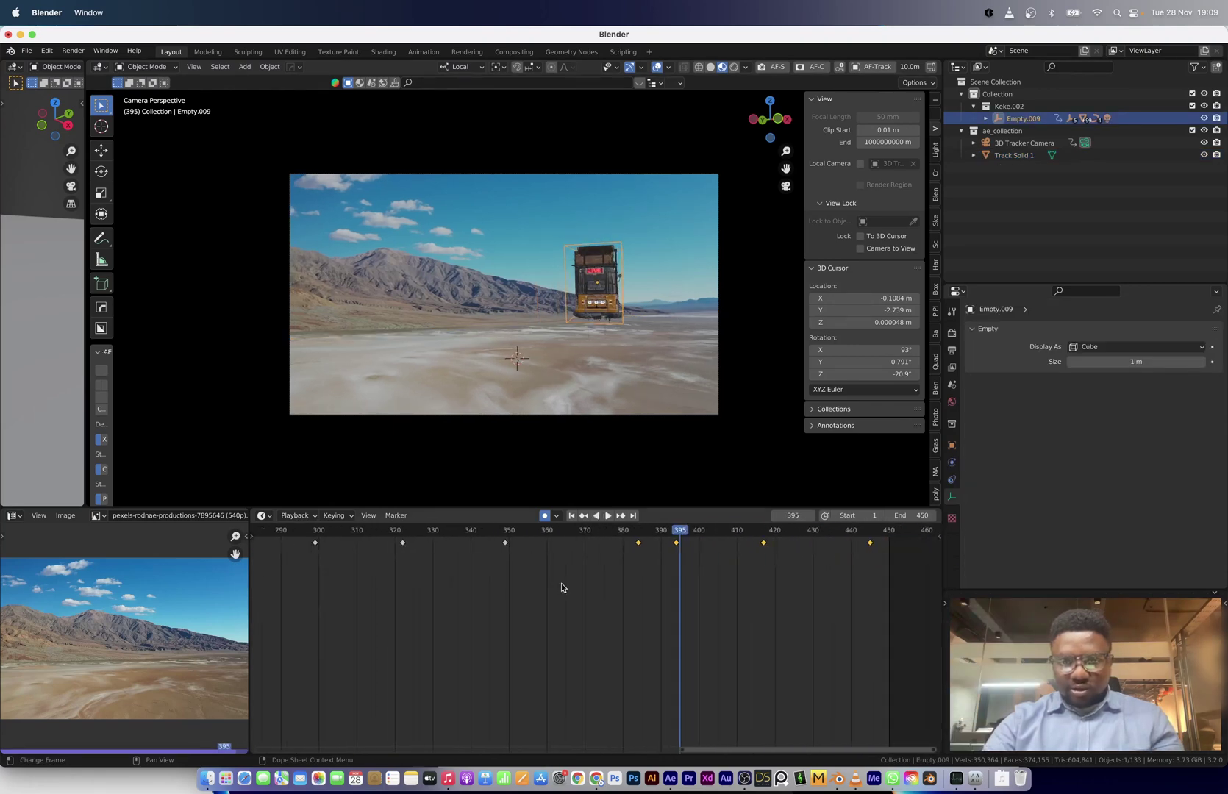
pyautogui.click(675, 530)
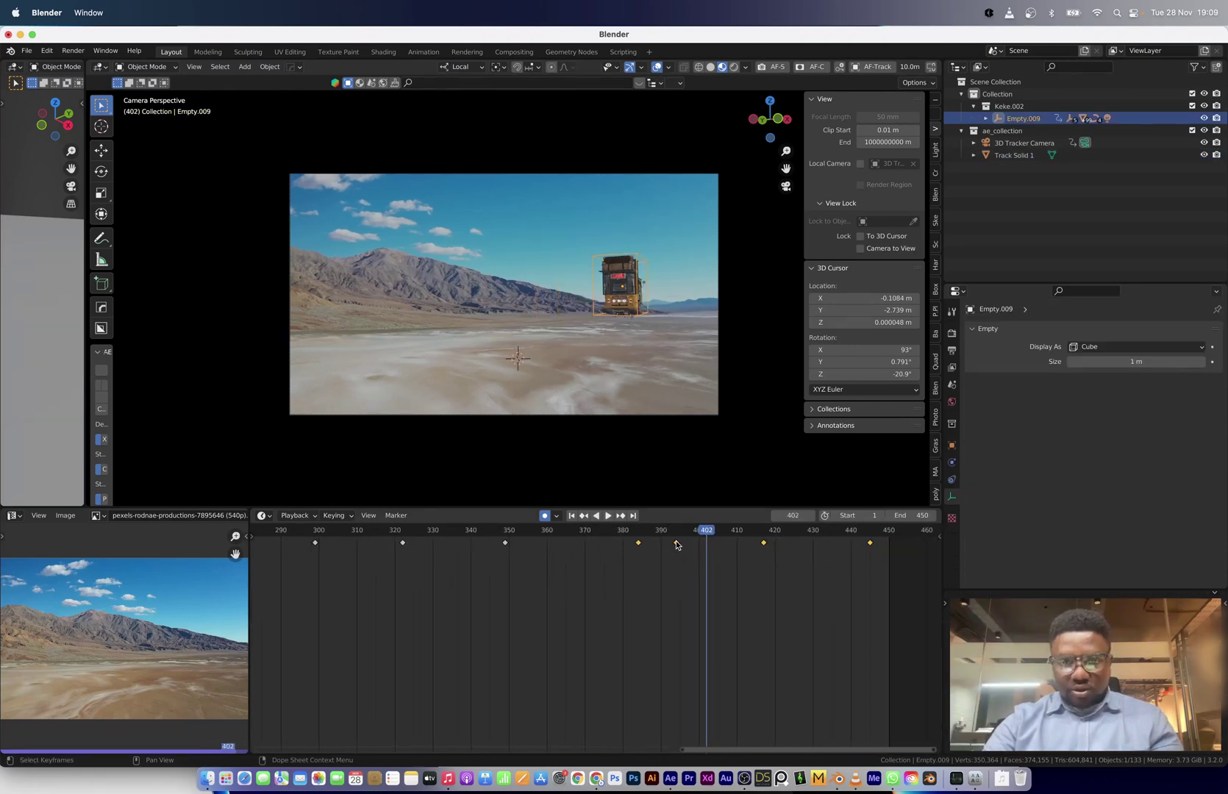
pyautogui.press('space')
pyautogui.press('space')
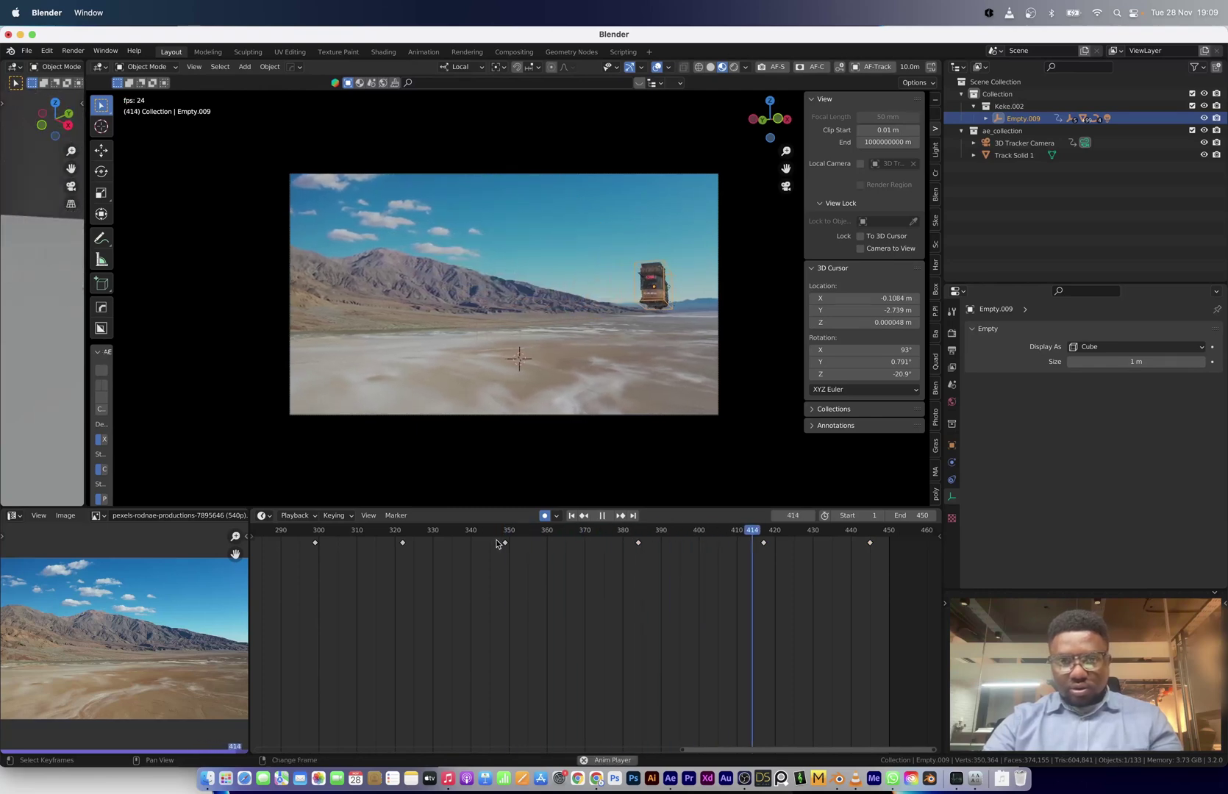
pyautogui.press('space')
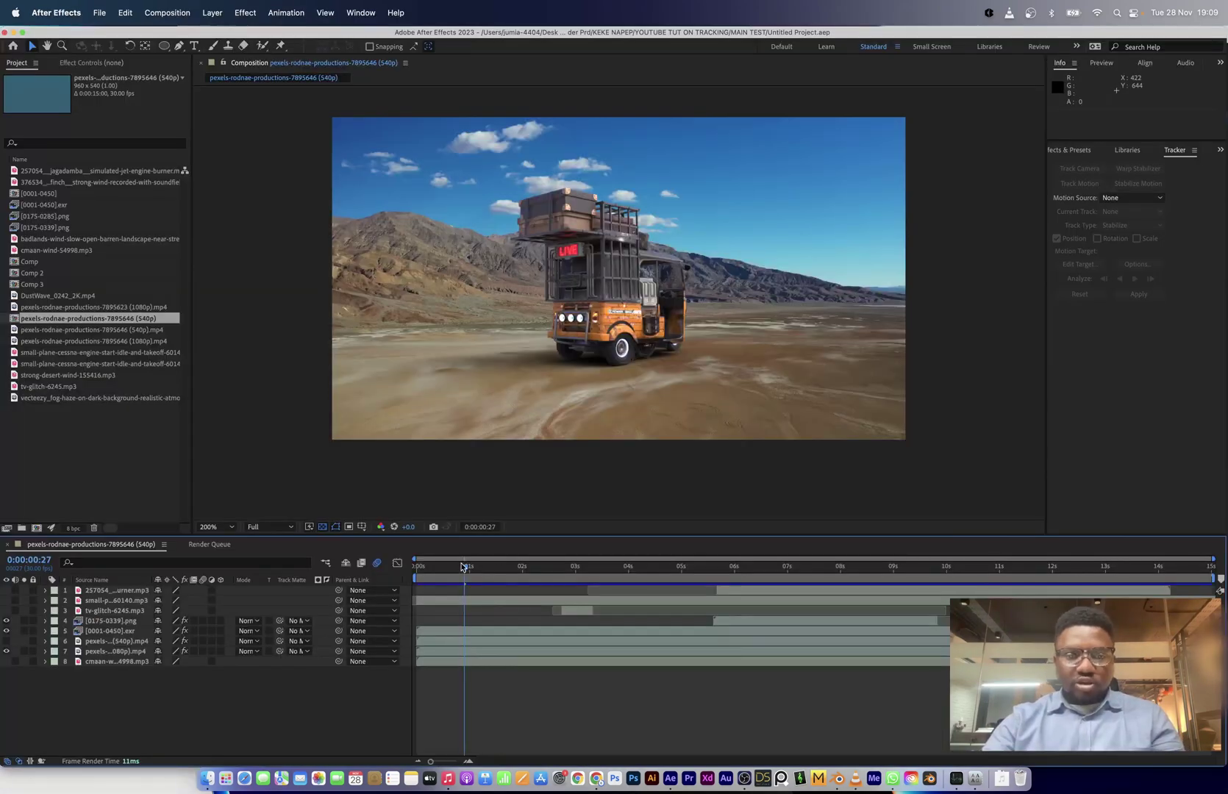
# In After Effects, scrub the finished composite from about 1 second to 0:00:08:16, then return to Blender.
pyautogui.moveTo(464, 568); pyautogui.dragTo(868, 570)
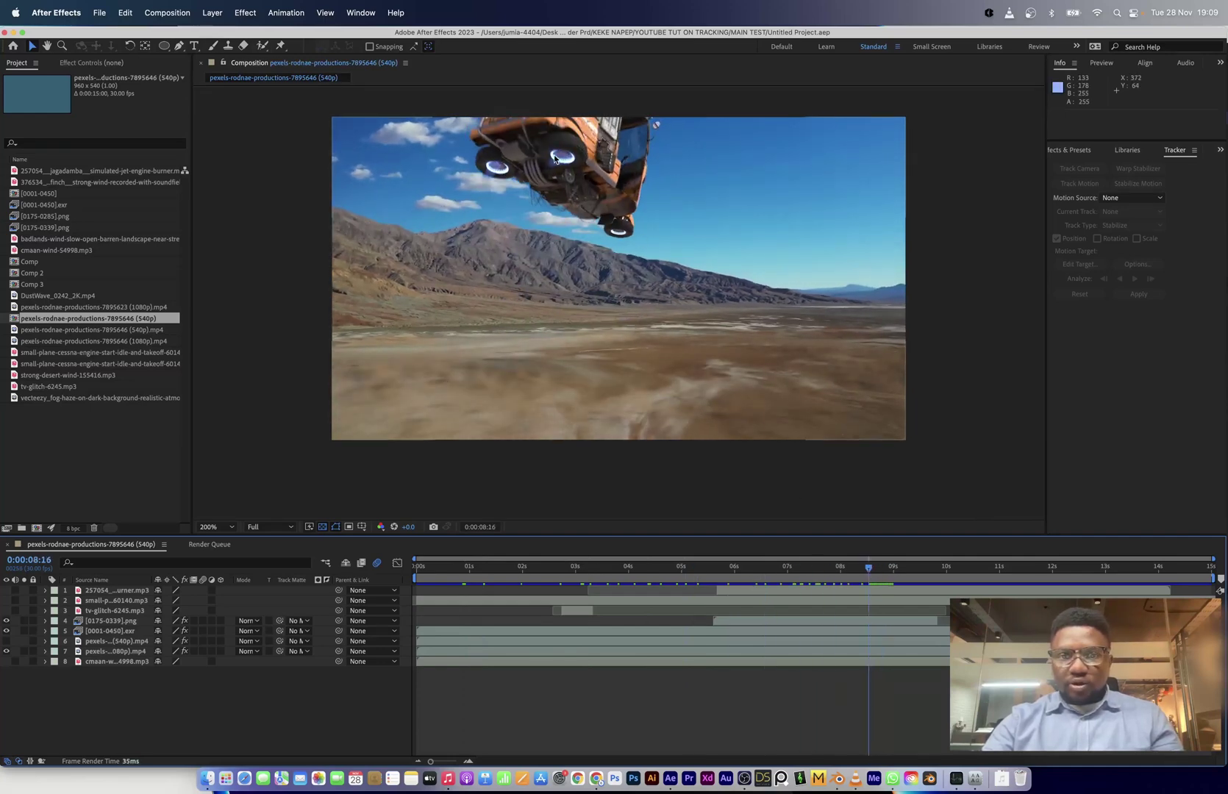
pyautogui.press('super+Tab')
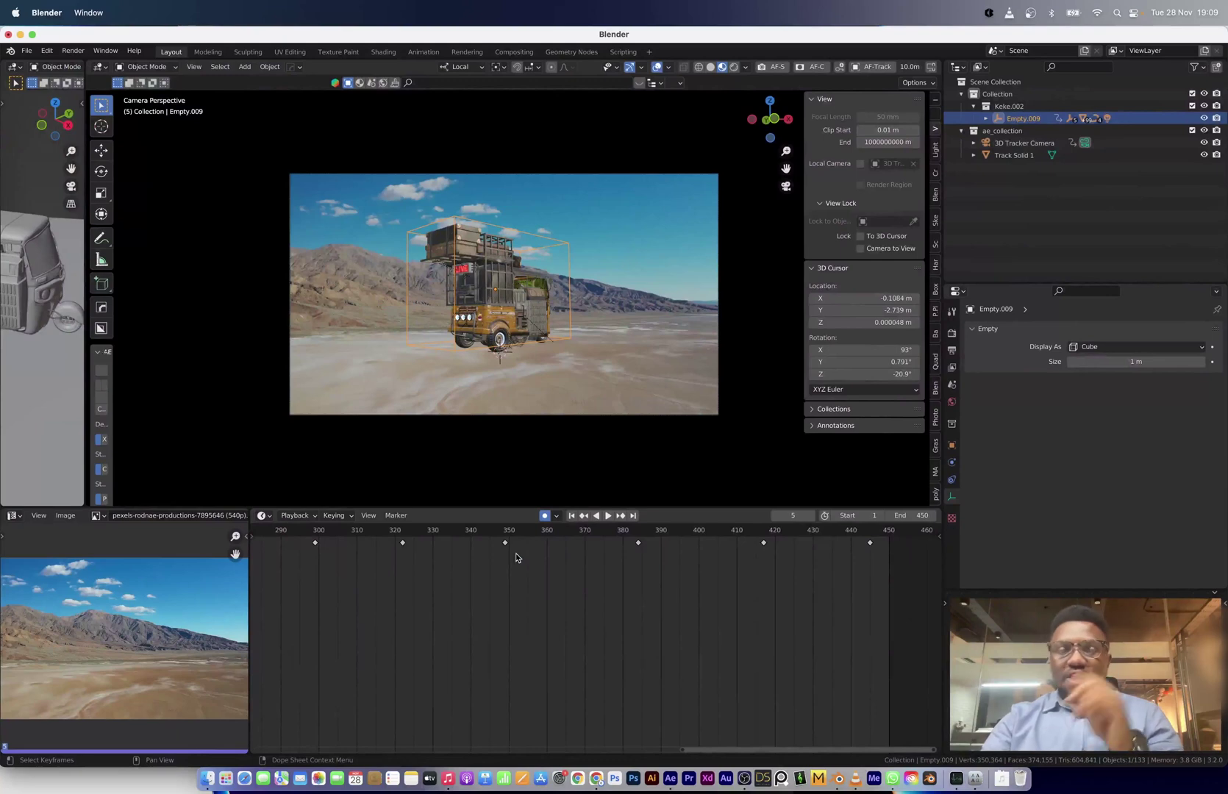